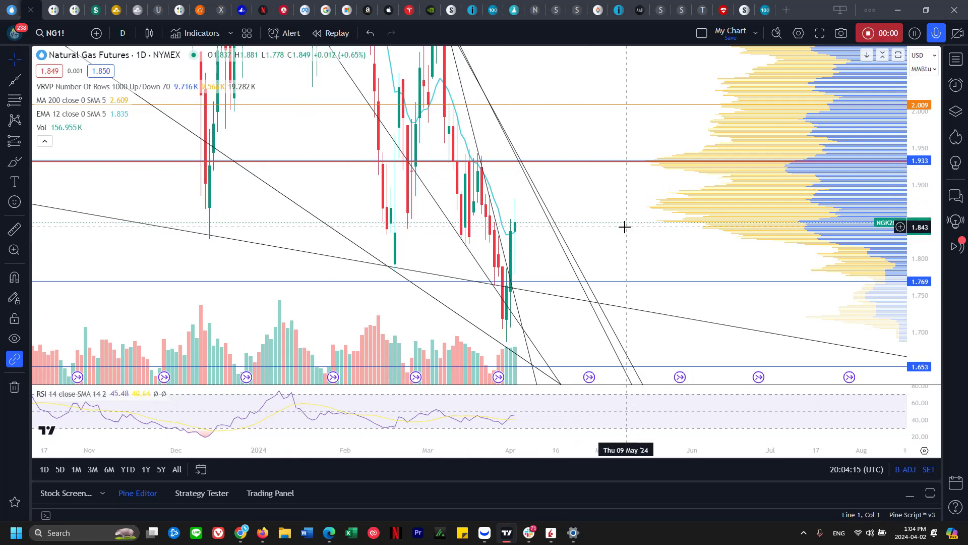
# Glance through the neighbouring commodity charts, including United States Oil Fund and Gold Spot, and return to the Natural Gas Futures chart.
pyautogui.click(56, 7)
pyautogui.click(77, 5)
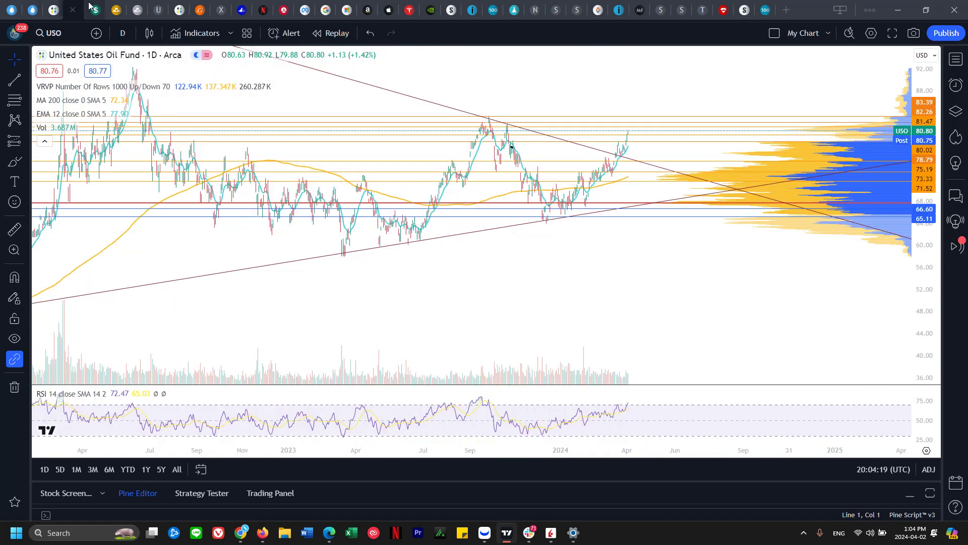
pyautogui.click(94, 5)
pyautogui.click(117, 6)
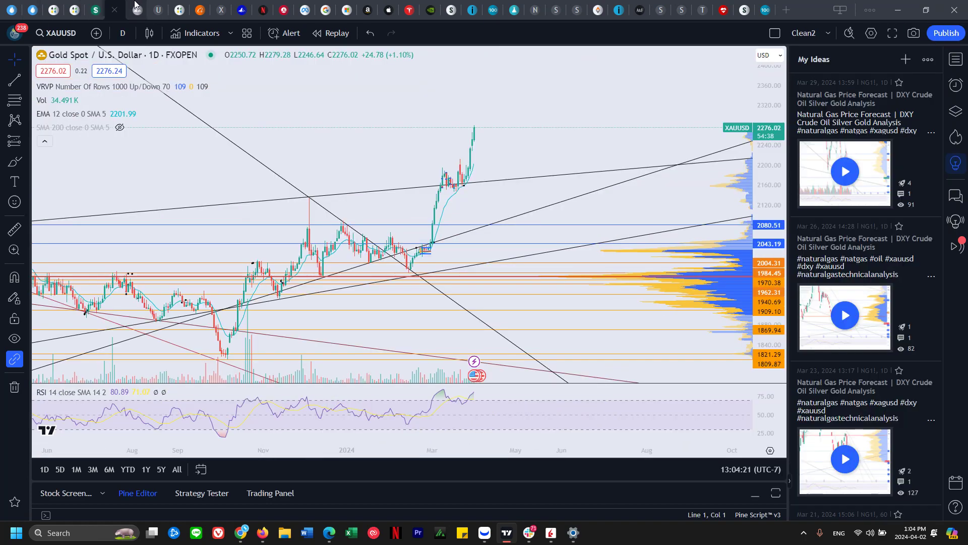
pyautogui.click(136, 8)
pyautogui.click(32, 9)
# Examine the latest daily candles of Natural Gas Futures between the 1.769 and 1.933 levels on a stretched price scale.
pyautogui.scroll(2, 629, 236)
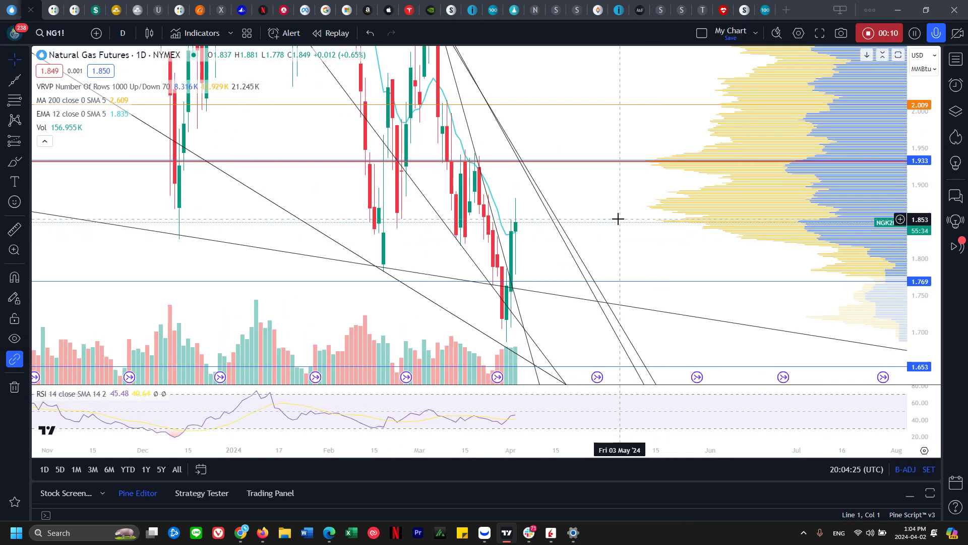
pyautogui.moveTo(619, 198); pyautogui.dragTo(615, 208)
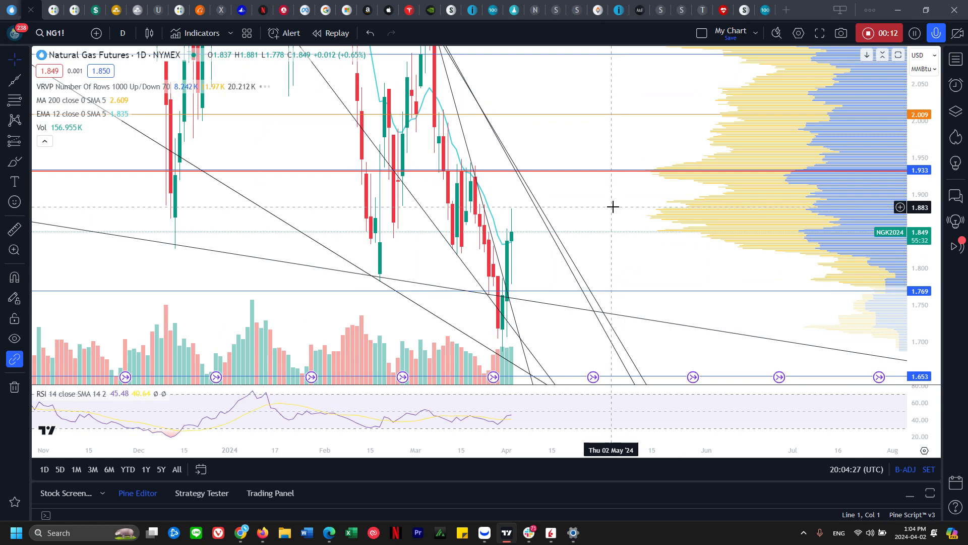
pyautogui.moveTo(634, 220); pyautogui.dragTo(646, 204)
pyautogui.scroll(2, 645, 244)
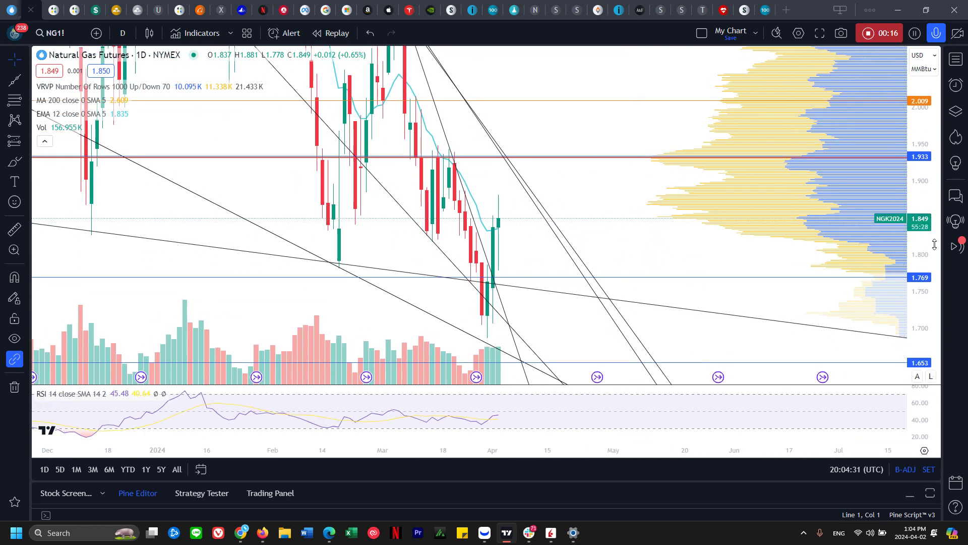
pyautogui.moveTo(933, 244); pyautogui.dragTo(928, 151)
pyautogui.moveTo(696, 197); pyautogui.dragTo(696, 200)
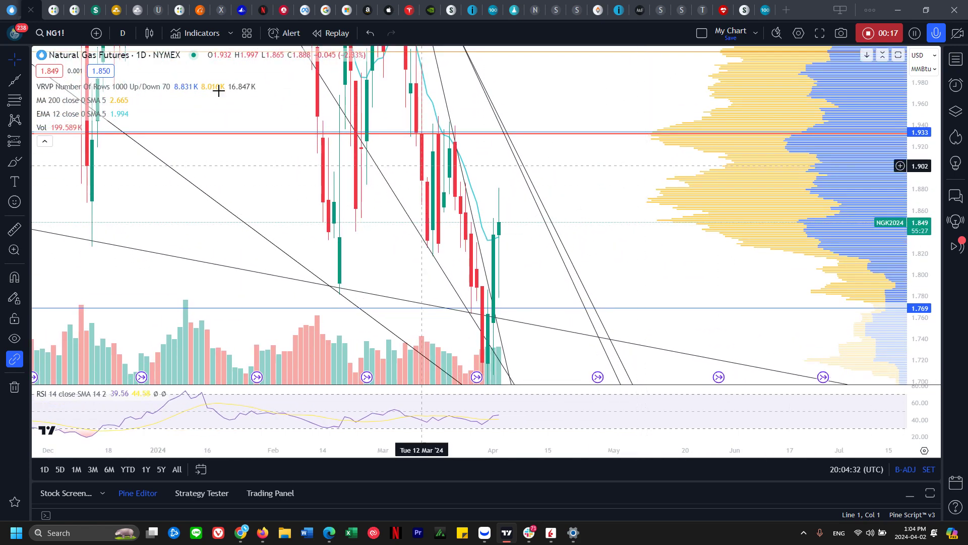
# Show Natural Gas Futures on the 5-minute interval and examine the April 2 price swings.
pyautogui.click(118, 32)
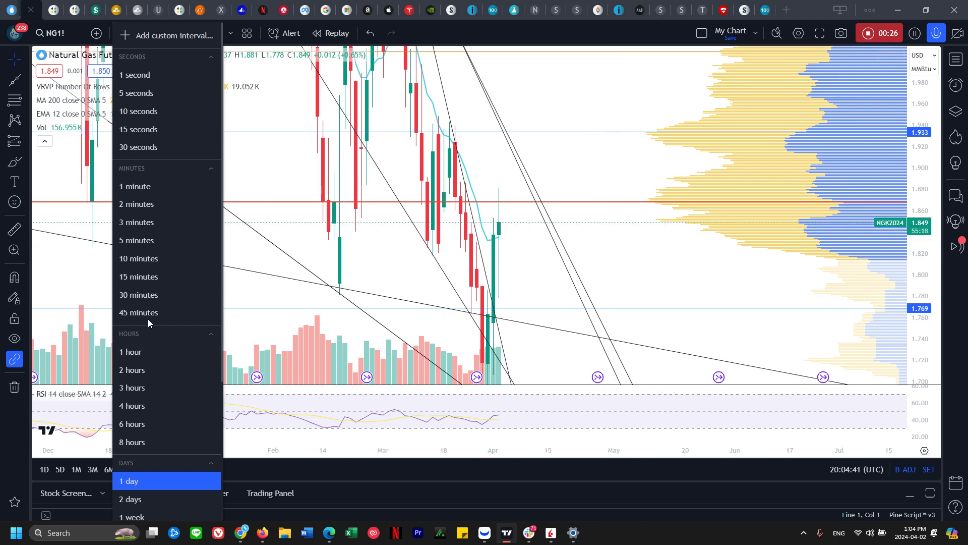
pyautogui.click(153, 243)
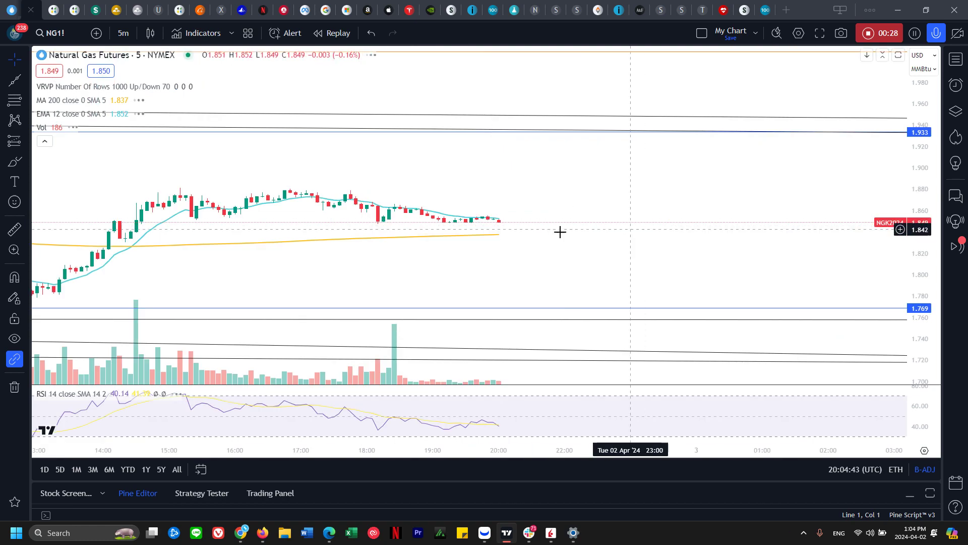
pyautogui.scroll(-7, 631, 258)
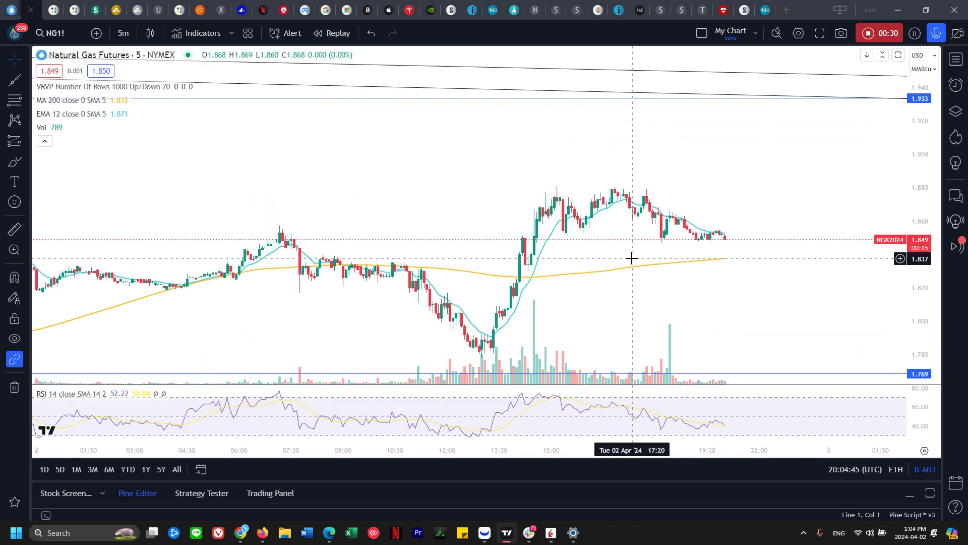
pyautogui.moveTo(680, 276); pyautogui.dragTo(655, 209)
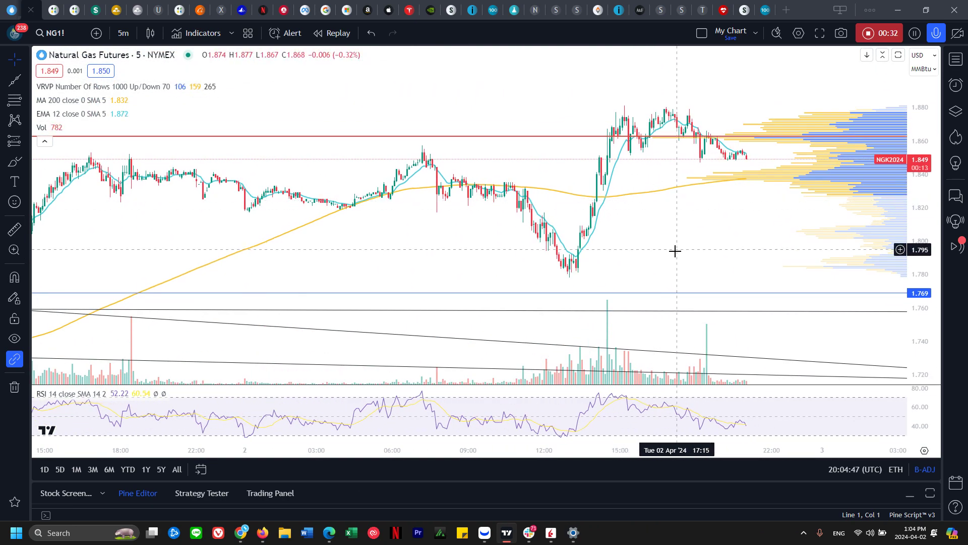
pyautogui.moveTo(676, 250); pyautogui.dragTo(616, 244)
# Sketch the April 2 decline and the following rally with Brush strokes, undoing each stroke.
pyautogui.click(14, 162)
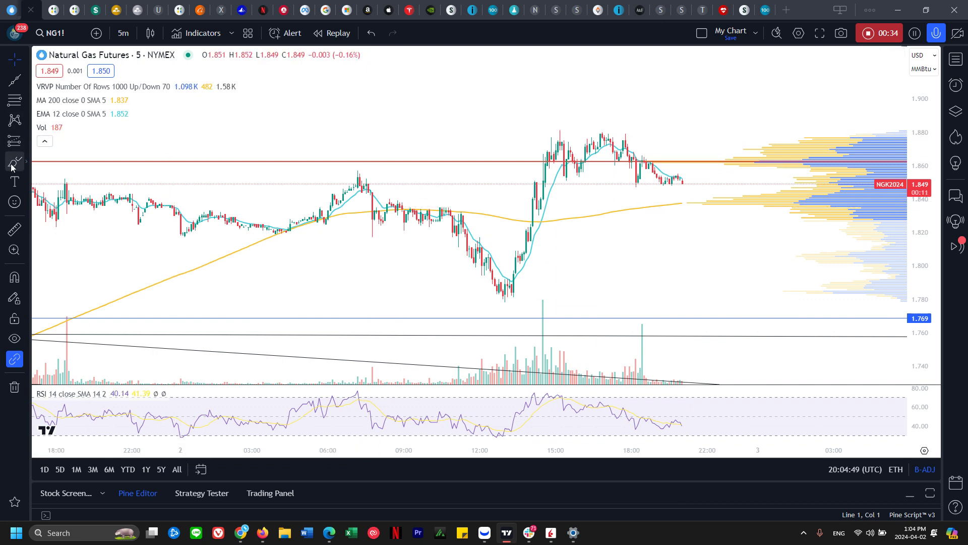
pyautogui.moveTo(363, 188)
pyautogui.mouseDown()
pyautogui.moveTo(429, 221)
pyautogui.moveTo(496, 285)
pyautogui.mouseUp()
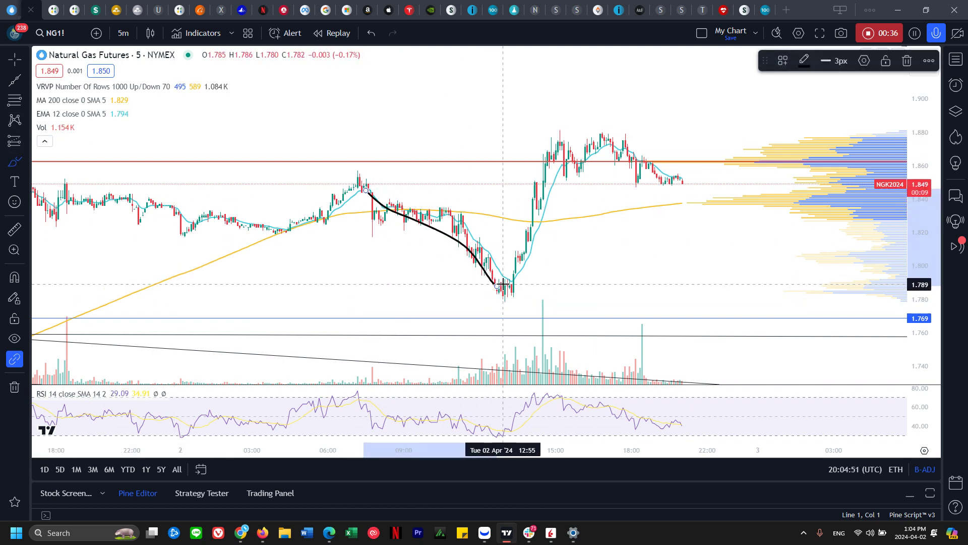
pyautogui.hotkey('ctrl', 'z')
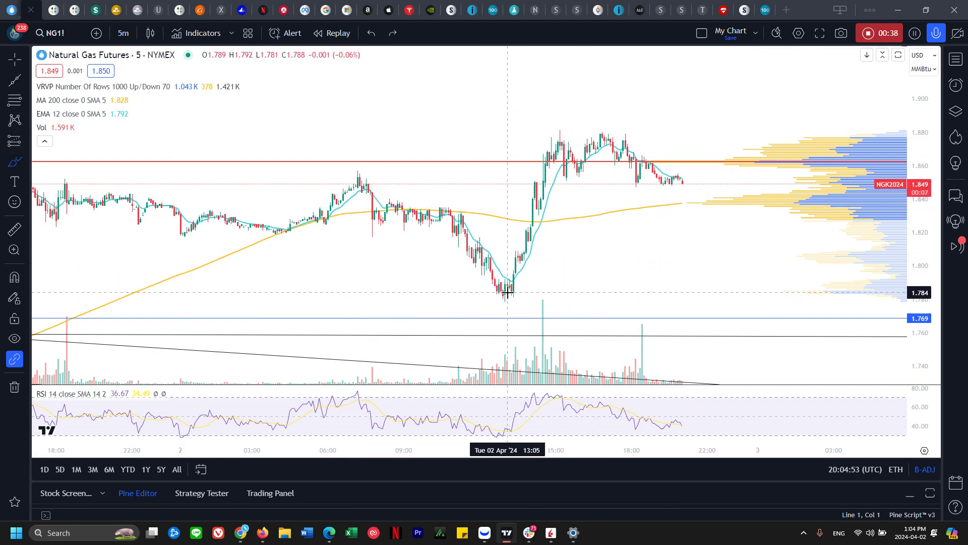
pyautogui.moveTo(504, 292); pyautogui.dragTo(580, 119)
pyautogui.hotkey('ctrl', 'z')
# Brush a horizontal line along the April 1–2 highs near 1.850 and a short one under the latest lows, and undo both.
pyautogui.scroll(-3, 656, 217)
pyautogui.moveTo(211, 182); pyautogui.dragTo(523, 182)
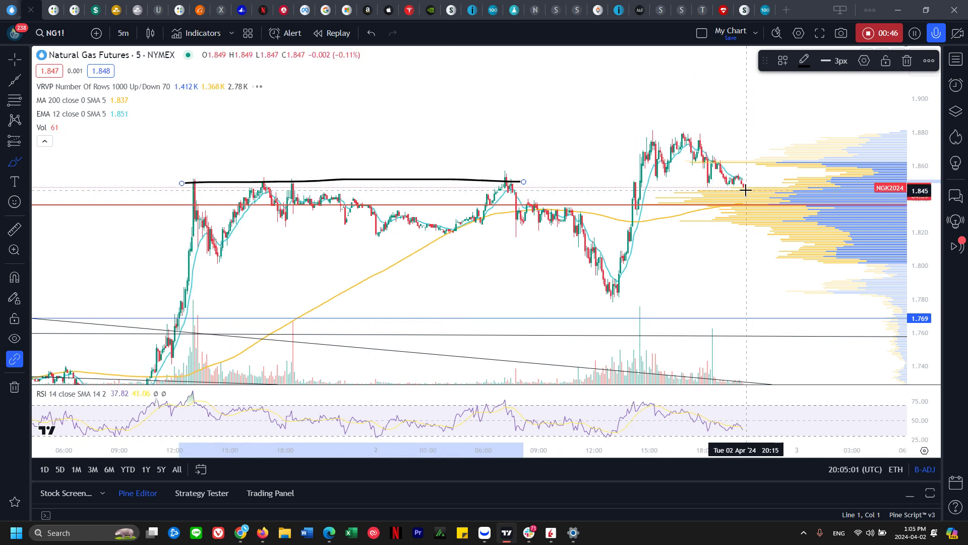
pyautogui.moveTo(707, 188); pyautogui.dragTo(729, 187)
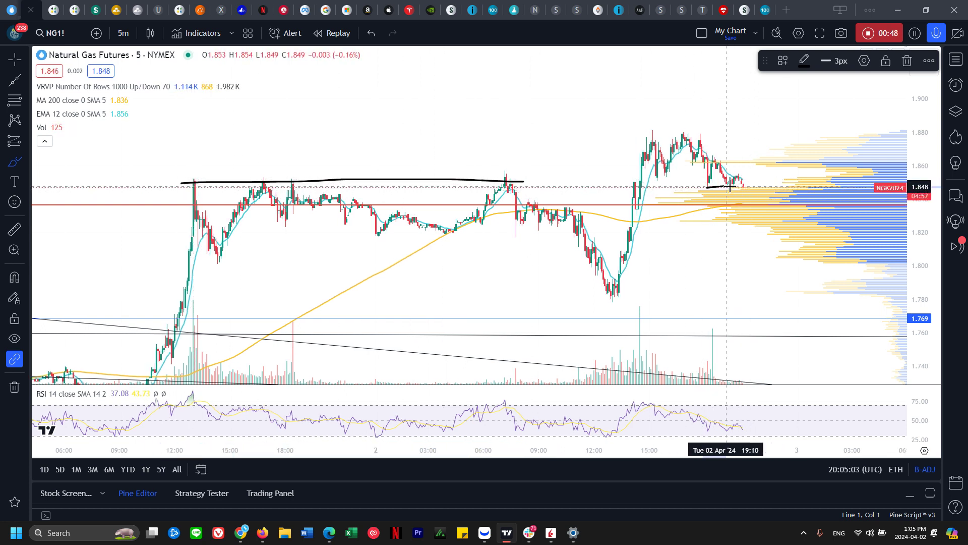
pyautogui.hotkey('ctrl', 'z')
pyautogui.hotkey('ctrl', 'z')
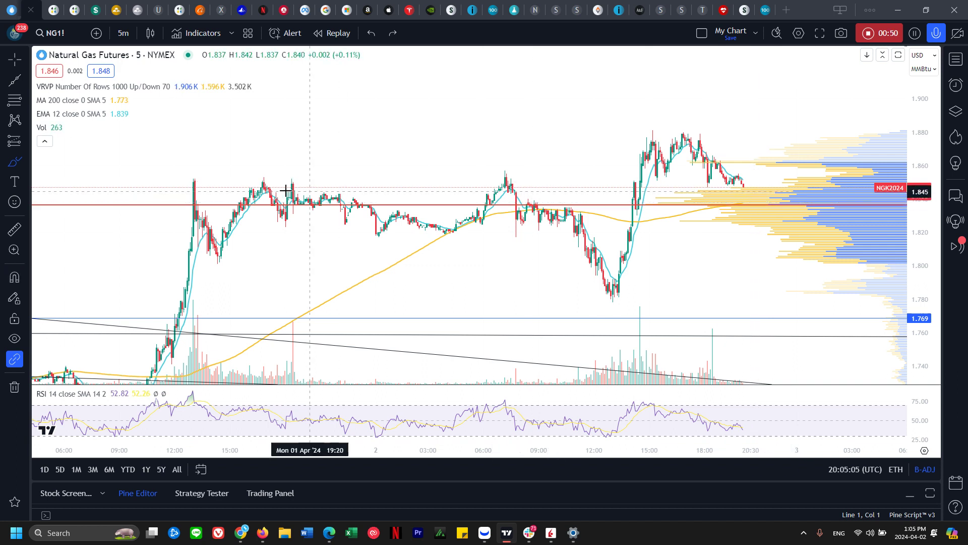
# Sketch a line across the earlier highs and short upward and downward projections from the latest candle, and remove the strokes.
pyautogui.moveTo(194, 178); pyautogui.dragTo(570, 178)
pyautogui.moveTo(747, 187); pyautogui.dragTo(779, 155)
pyautogui.hotkey('ctrl', 'z')
pyautogui.moveTo(745, 185); pyautogui.dragTo(762, 194)
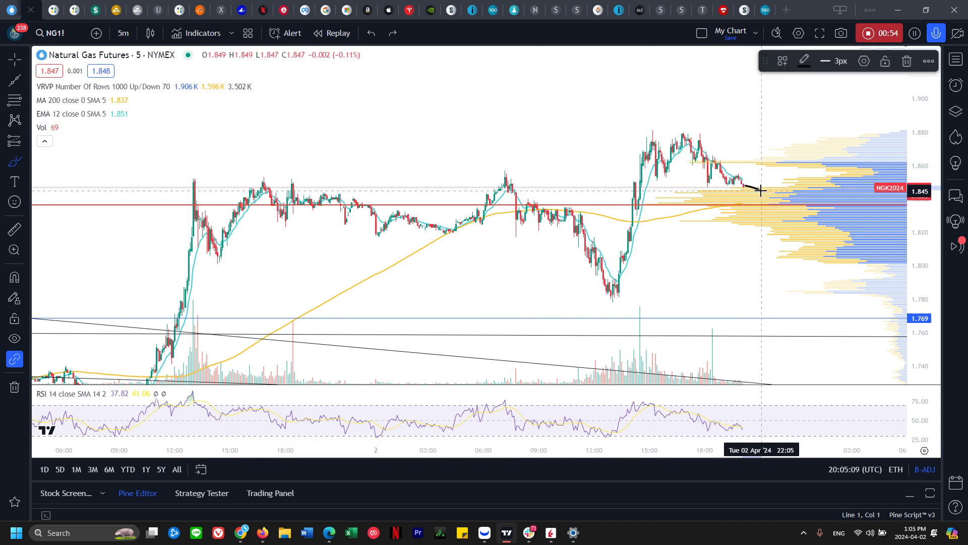
pyautogui.hotkey('ctrl', 'z')
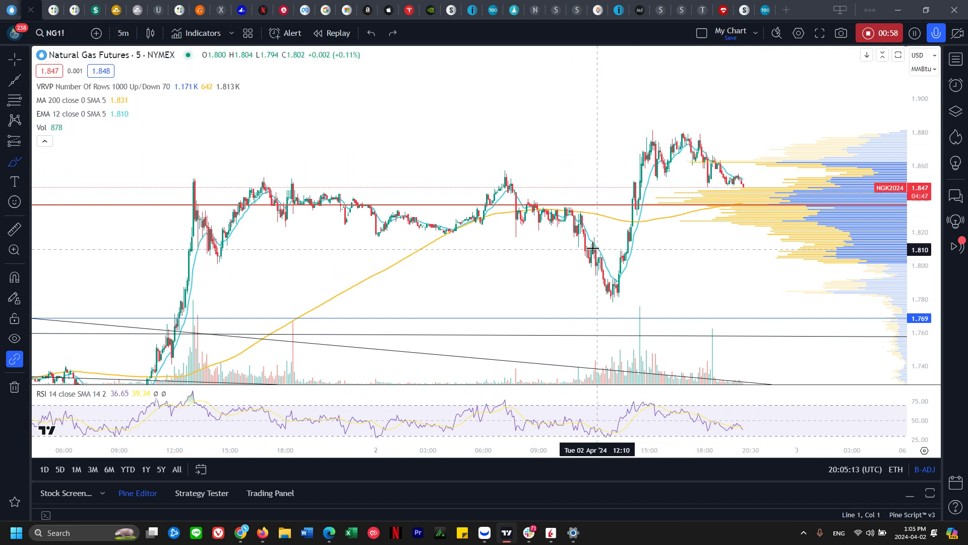
# Brush the sideways range's lower and upper boundaries, a projected drop from the latest price and the April 2 rally, and undo all strokes.
pyautogui.moveTo(321, 234); pyautogui.dragTo(182, 234)
pyautogui.moveTo(441, 237); pyautogui.dragTo(600, 244)
pyautogui.moveTo(213, 180); pyautogui.dragTo(494, 173)
pyautogui.moveTo(747, 188); pyautogui.dragTo(774, 260)
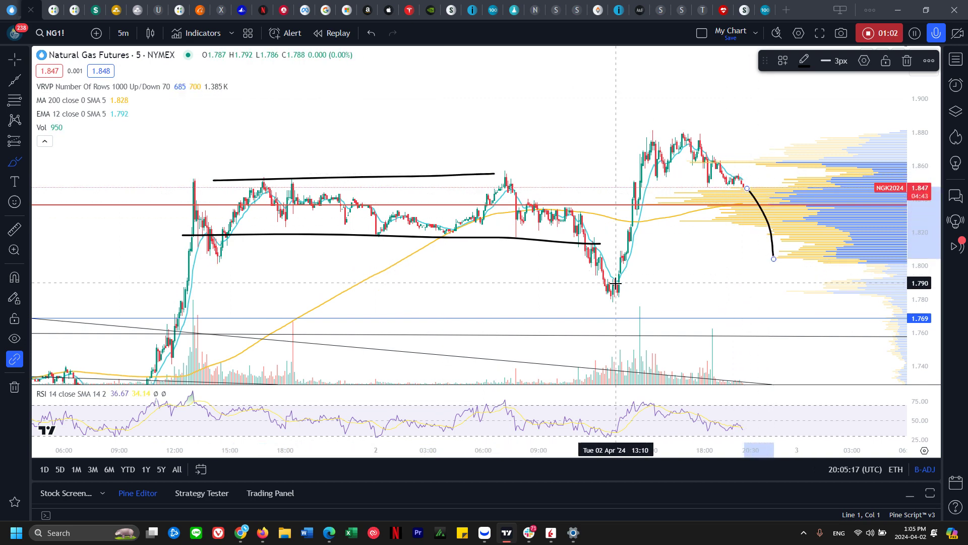
pyautogui.moveTo(618, 279); pyautogui.dragTo(653, 164)
pyautogui.hotkey('ctrl', 'z')
pyautogui.hotkey('ctrl', 'z')
pyautogui.hotkey('ctrl', 'z')
pyautogui.hotkey('ctrl', 'z')
pyautogui.hotkey('ctrl', 'z')
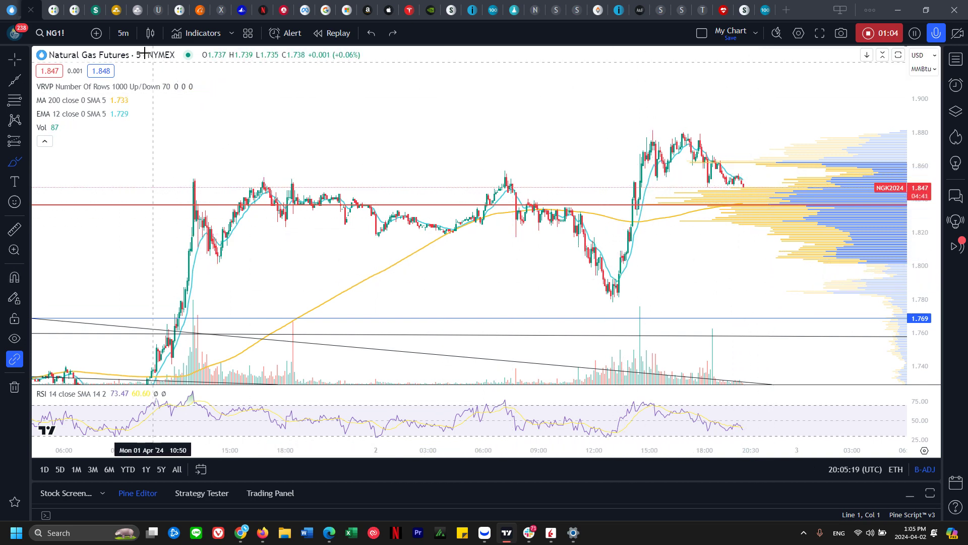
# Switch Natural Gas Futures to the 1-hour interval and frame the late-March decline and early-April rebound.
pyautogui.click(123, 33)
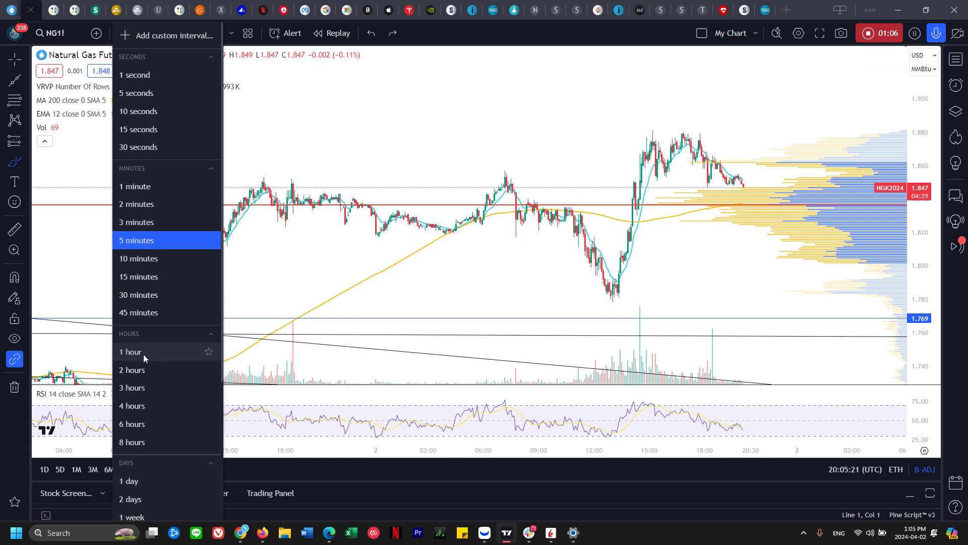
pyautogui.click(144, 353)
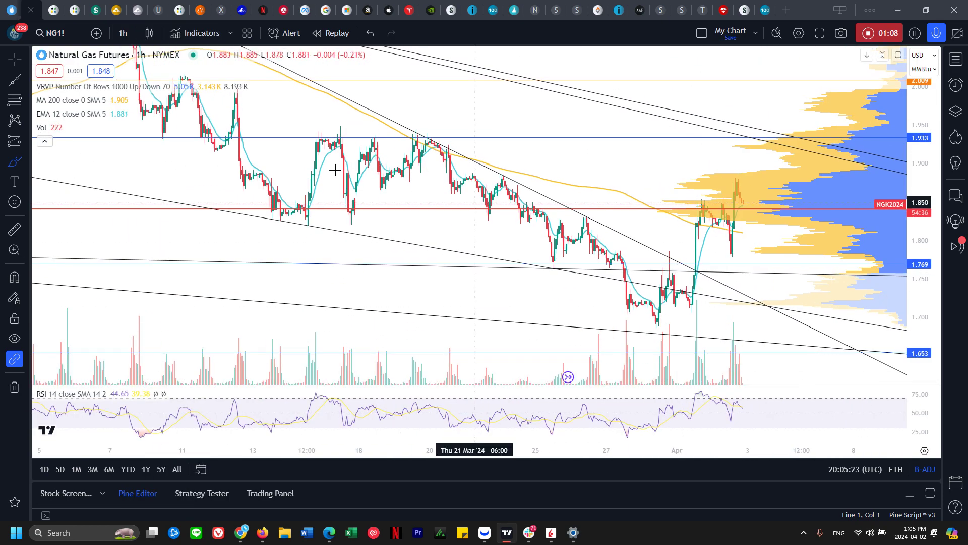
pyautogui.moveTo(773, 237); pyautogui.dragTo(651, 218)
pyautogui.scroll(3, 670, 274)
pyautogui.moveTo(673, 274); pyautogui.dragTo(804, 273)
pyautogui.moveTo(624, 291); pyautogui.dragTo(588, 281)
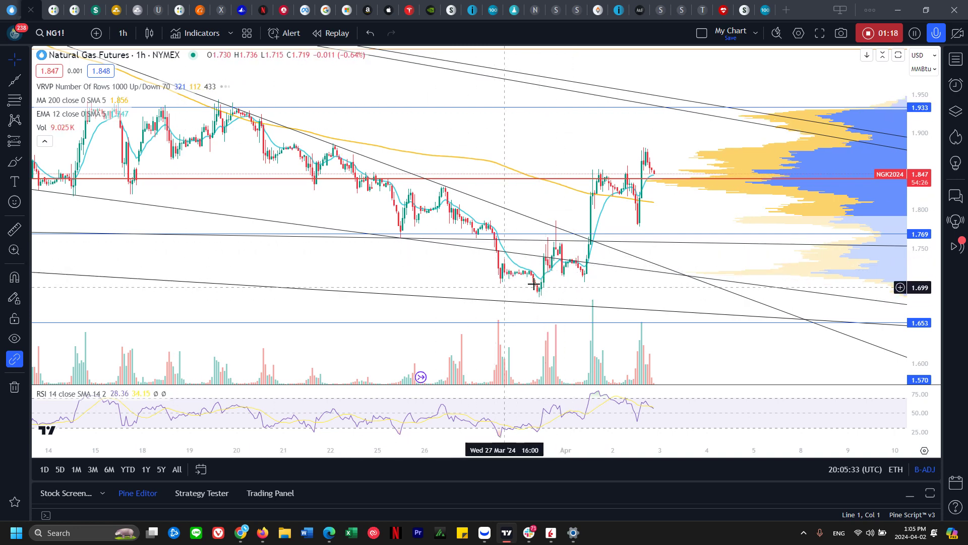
pyautogui.hscroll(1, 554, 282)
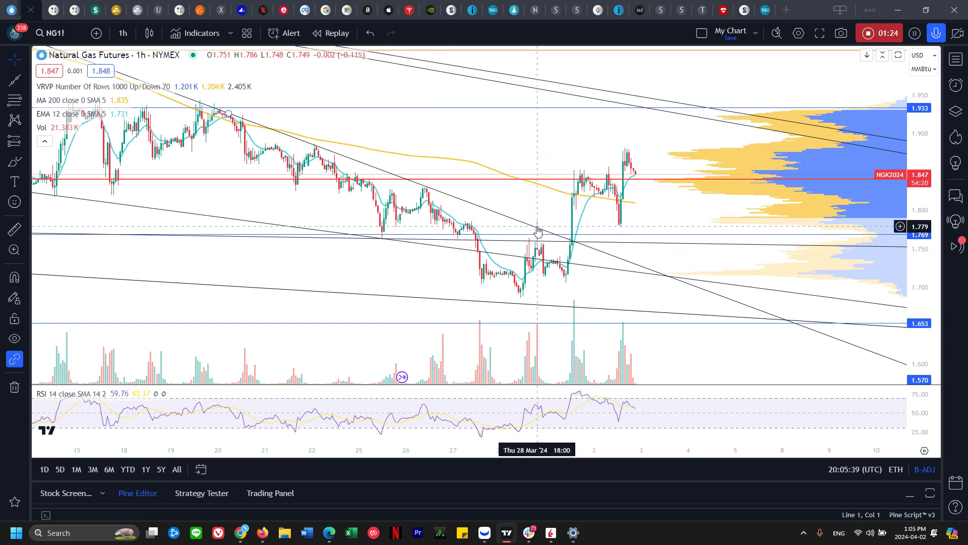
# Mark the successive lower highs along the descending trendline with short Brush strokes, and undo the marks.
pyautogui.click(15, 162)
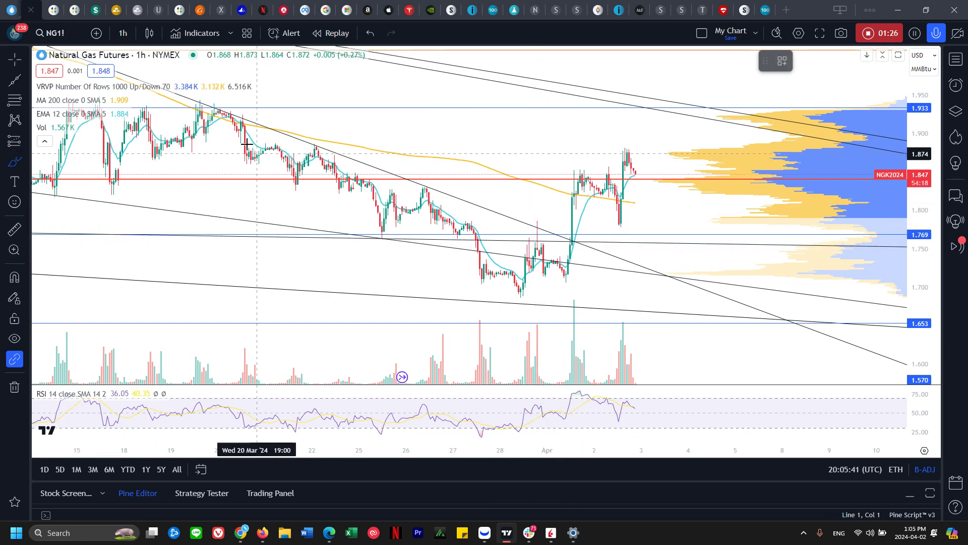
pyautogui.moveTo(209, 105); pyautogui.dragTo(370, 159)
pyautogui.moveTo(411, 187); pyautogui.dragTo(453, 196)
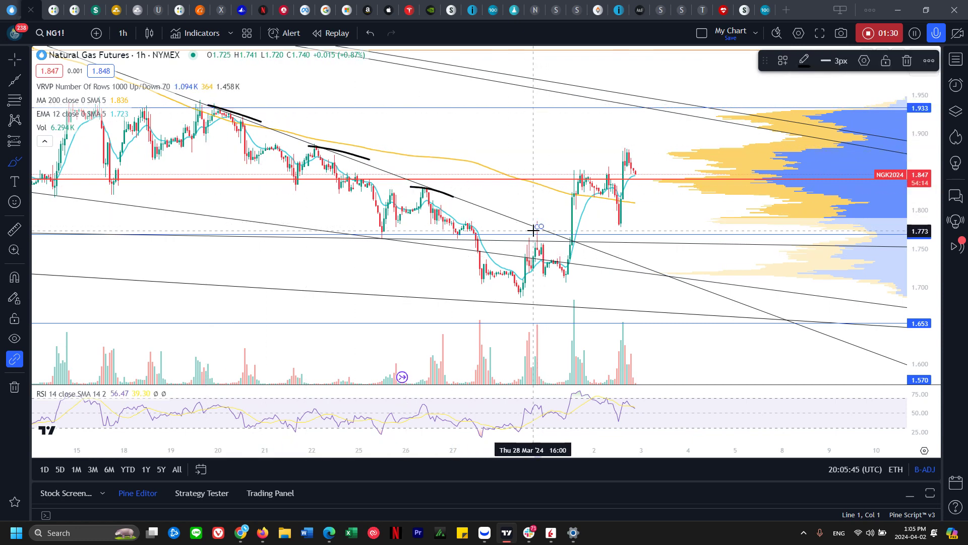
pyautogui.scroll(-4, 686, 234)
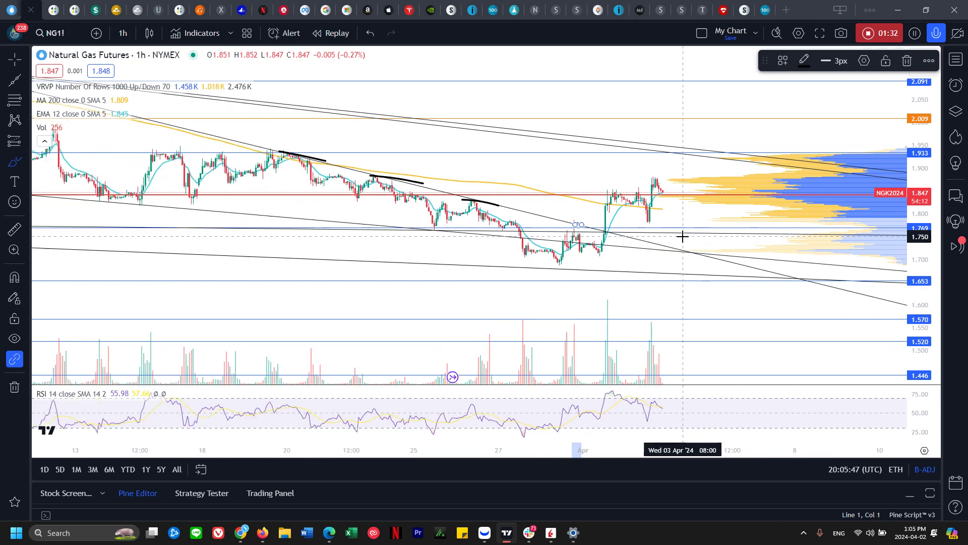
pyautogui.scroll(3, 663, 236)
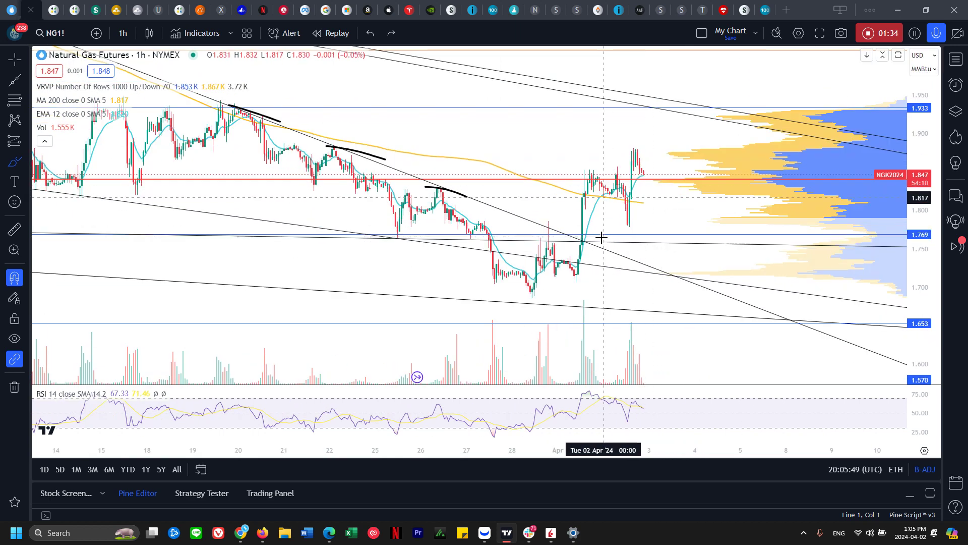
pyautogui.hotkey('ctrl', 'z')
pyautogui.hotkey('ctrl', 'z')
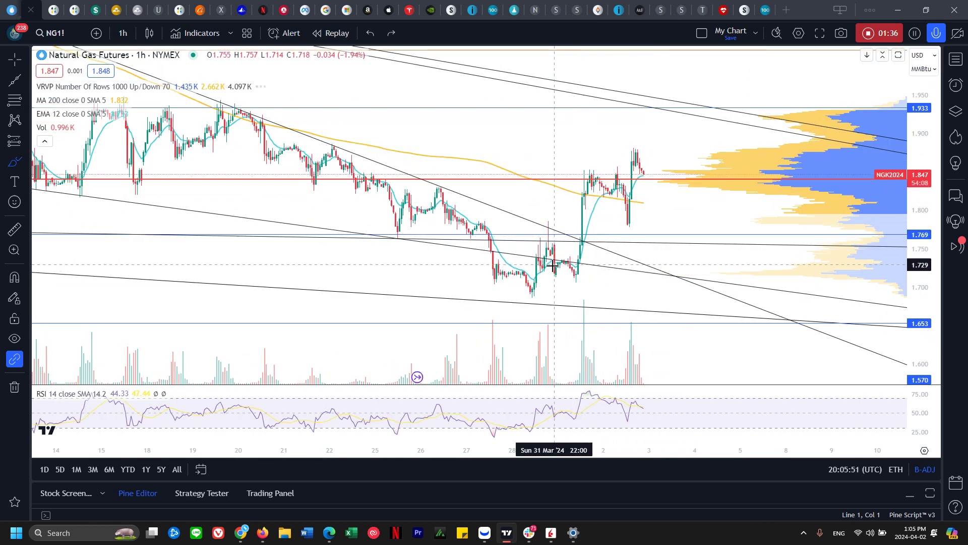
# Brush-mark the March 28 dip and rebound near 1.750 and the falling channel's two boundaries, undoing only an extra stroke at 1.933.
pyautogui.moveTo(546, 250); pyautogui.dragTo(549, 259)
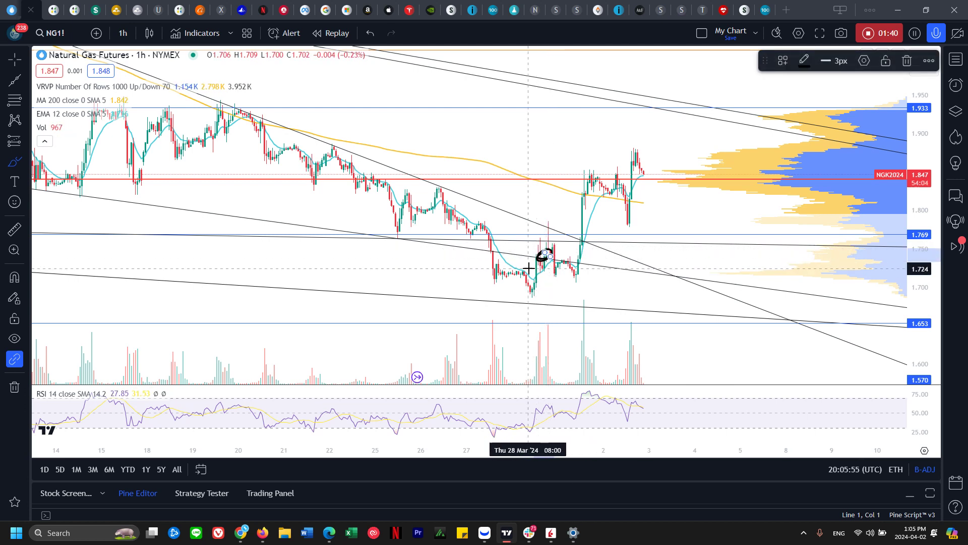
pyautogui.moveTo(512, 276); pyautogui.dragTo(526, 296)
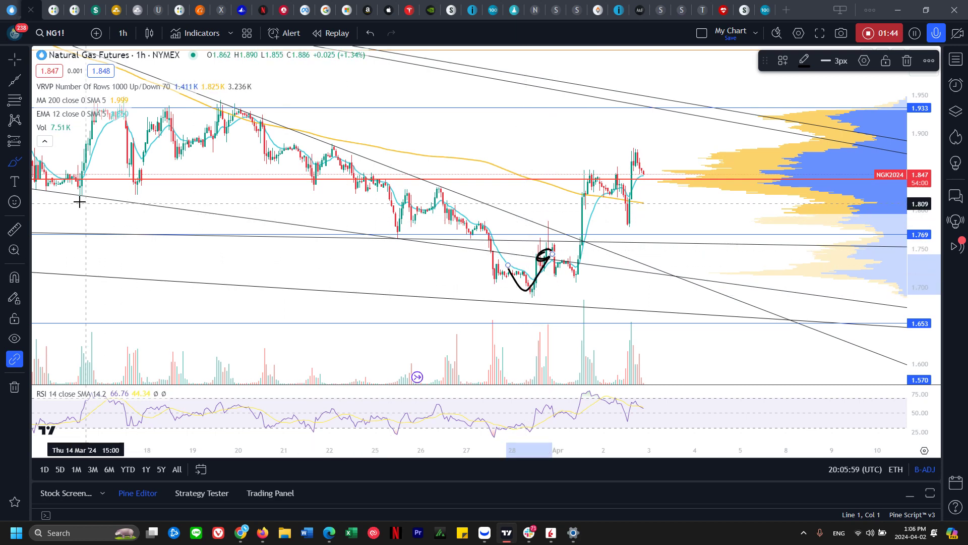
pyautogui.moveTo(54, 194)
pyautogui.mouseDown()
pyautogui.moveTo(166, 199)
pyautogui.moveTo(616, 271)
pyautogui.mouseUp()
pyautogui.moveTo(316, 143); pyautogui.dragTo(621, 252)
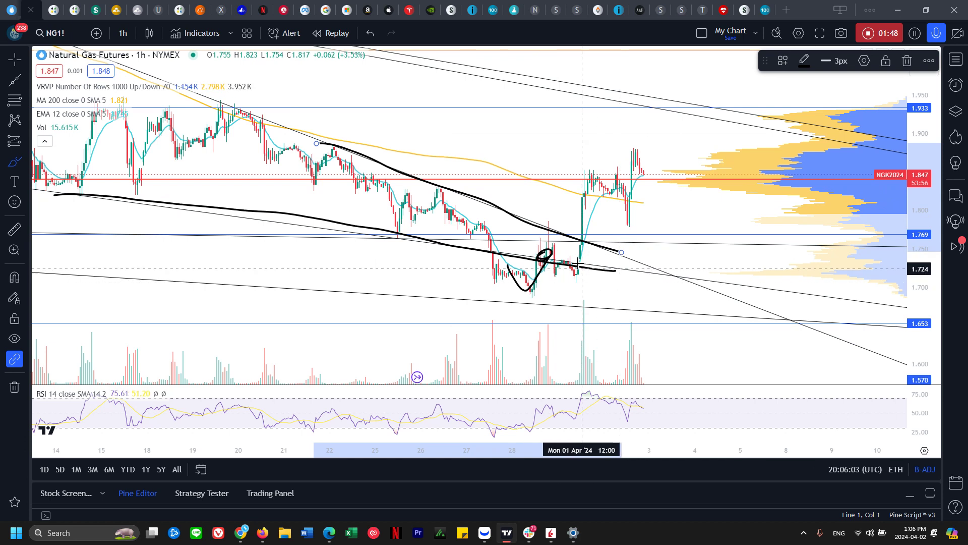
pyautogui.moveTo(545, 249); pyautogui.dragTo(526, 251)
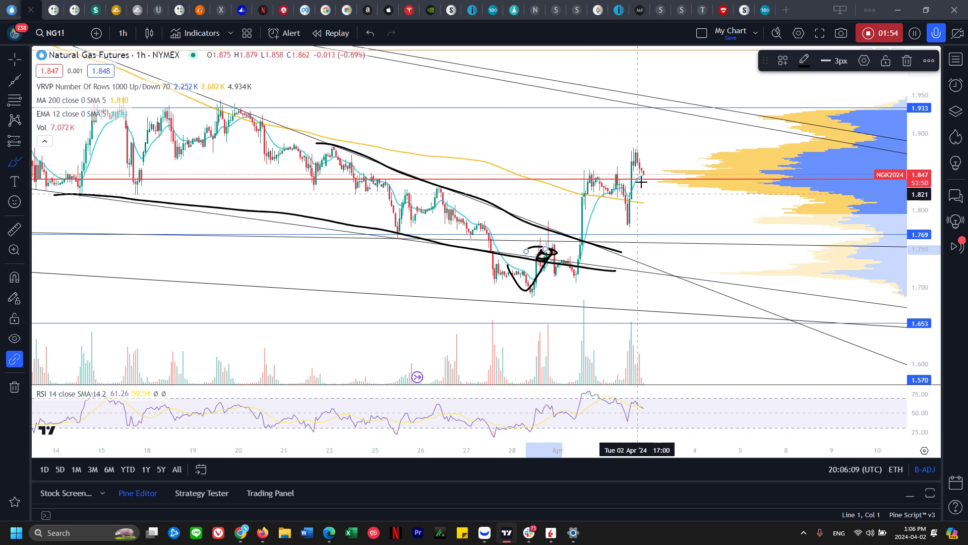
pyautogui.moveTo(621, 109); pyautogui.dragTo(674, 106)
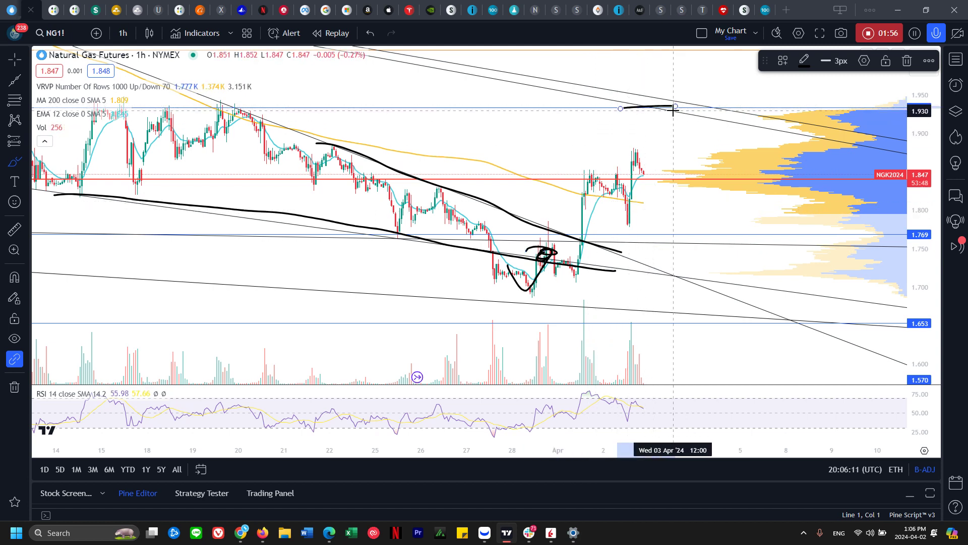
pyautogui.hotkey('ctrl', 'z')
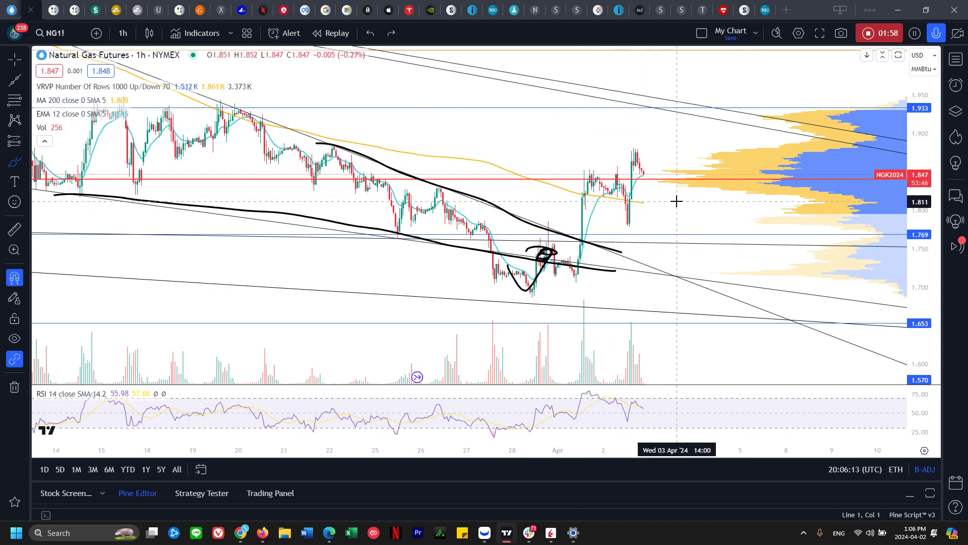
# Undo the remaining Brush marks and measure the price rise from about 1.742 on March 31 to the April 2 peak.
pyautogui.hotkey('ctrl', 'z')
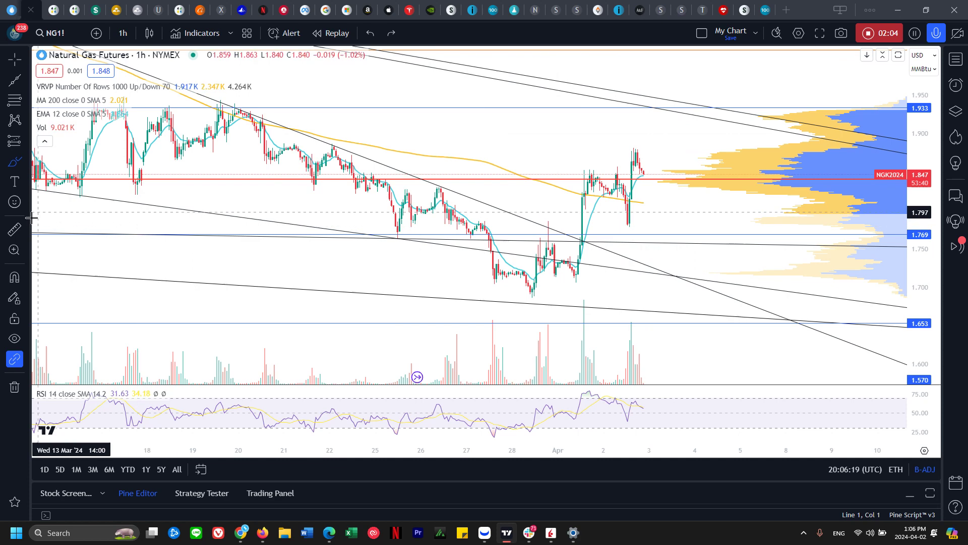
pyautogui.click(14, 229)
pyautogui.click(554, 255)
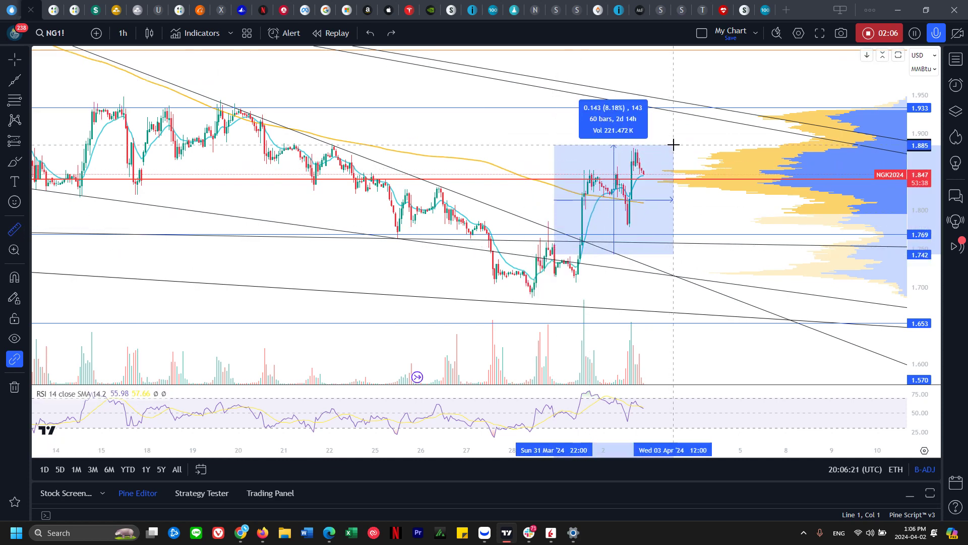
pyautogui.click(672, 153)
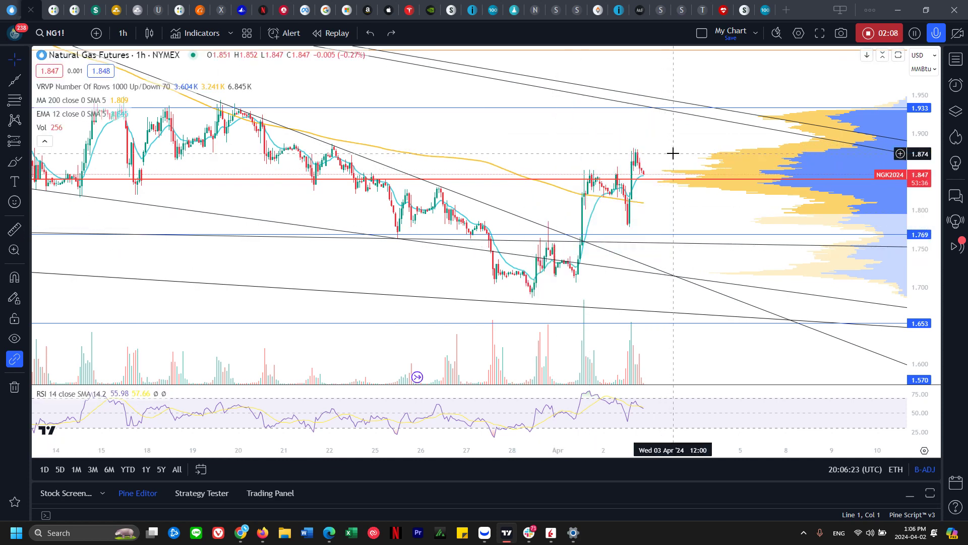
# Switch to the 5-minute interval, mark the April 2 highs with short Brush strokes, and undo the marks.
pyautogui.moveTo(671, 153); pyautogui.dragTo(655, 164)
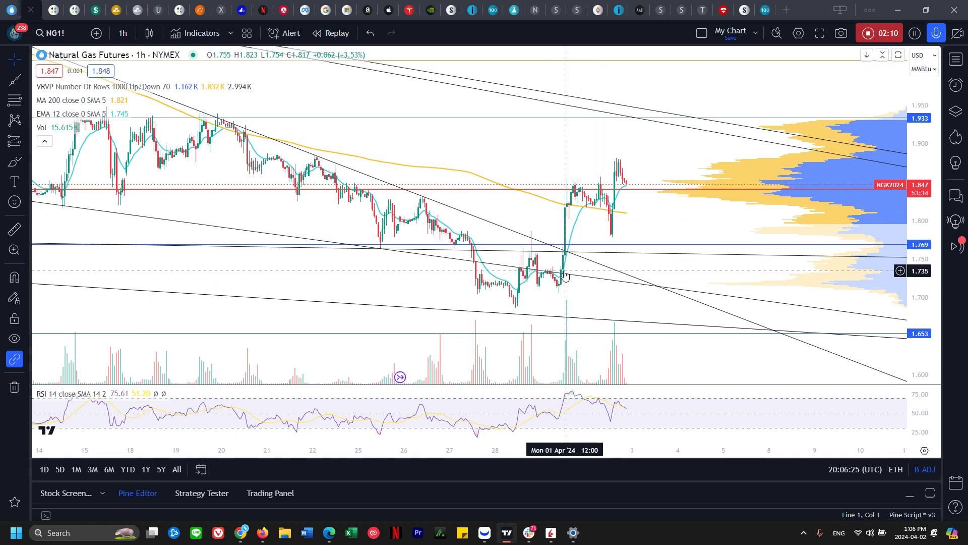
pyautogui.moveTo(639, 220); pyautogui.dragTo(608, 240)
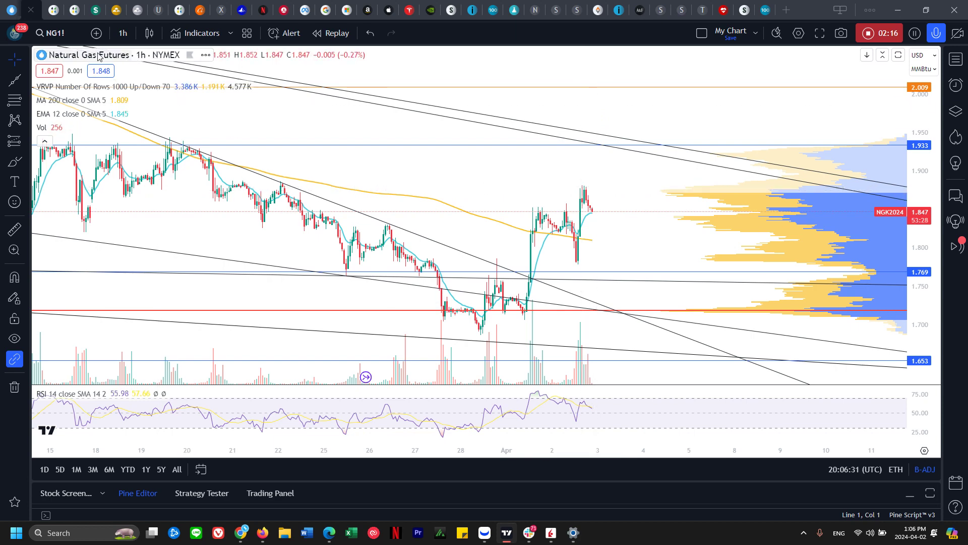
pyautogui.click(123, 33)
pyautogui.click(151, 241)
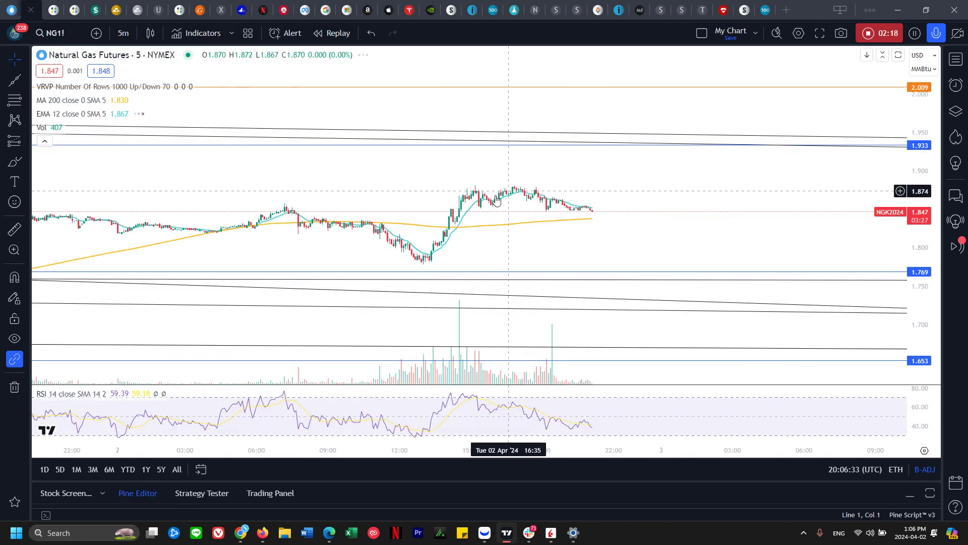
pyautogui.click(15, 161)
pyautogui.moveTo(462, 187); pyautogui.dragTo(480, 183)
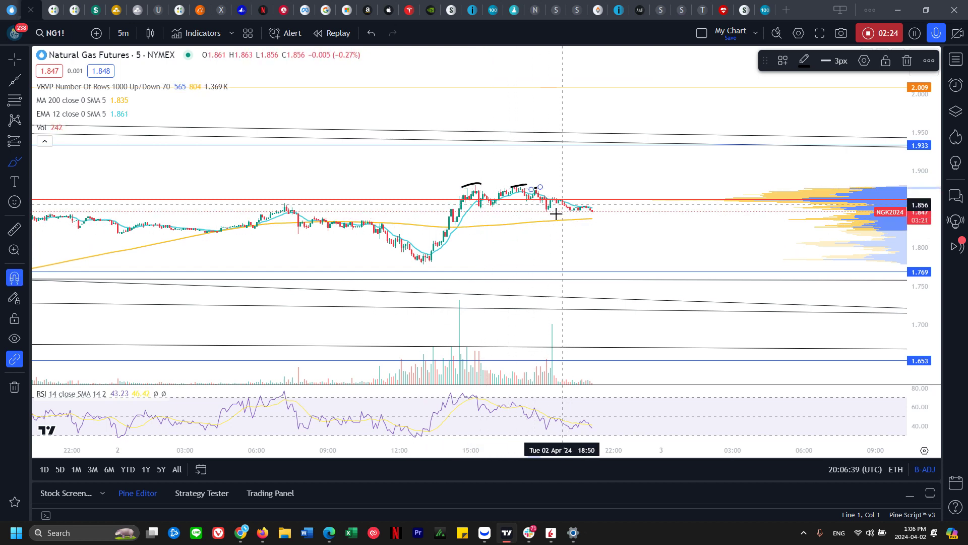
pyautogui.hotkey('ctrl', 'z')
pyautogui.hotkey('ctrl', 'z')
pyautogui.hotkey('ctrl', 'z')
# Return to the 1-hour interval and draw a Fibonacci retracement from the April 2 low at 1.777 up to 1.881.
pyautogui.click(123, 33)
pyautogui.click(183, 352)
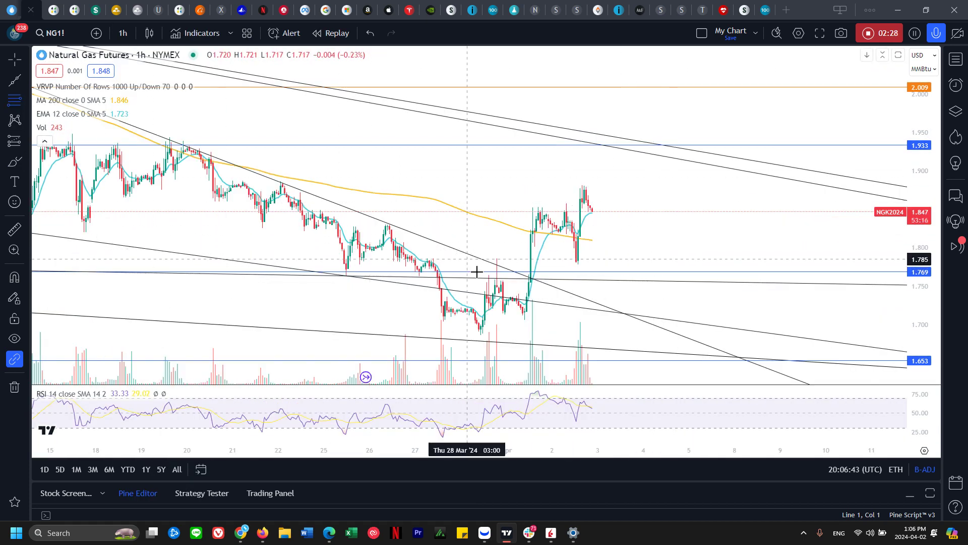
pyautogui.hotkey('alt', 'f')
pyautogui.click(580, 266)
pyautogui.click(713, 185)
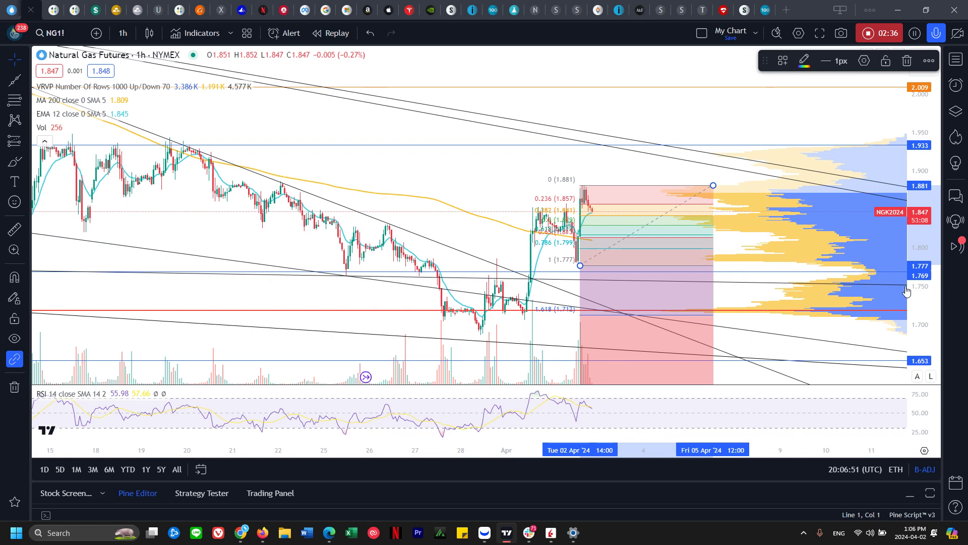
# Clear the Fibonacci retracement, check the 5-minute interval briefly, and return to the 1-hour interval.
pyautogui.moveTo(924, 271); pyautogui.dragTo(924, 236)
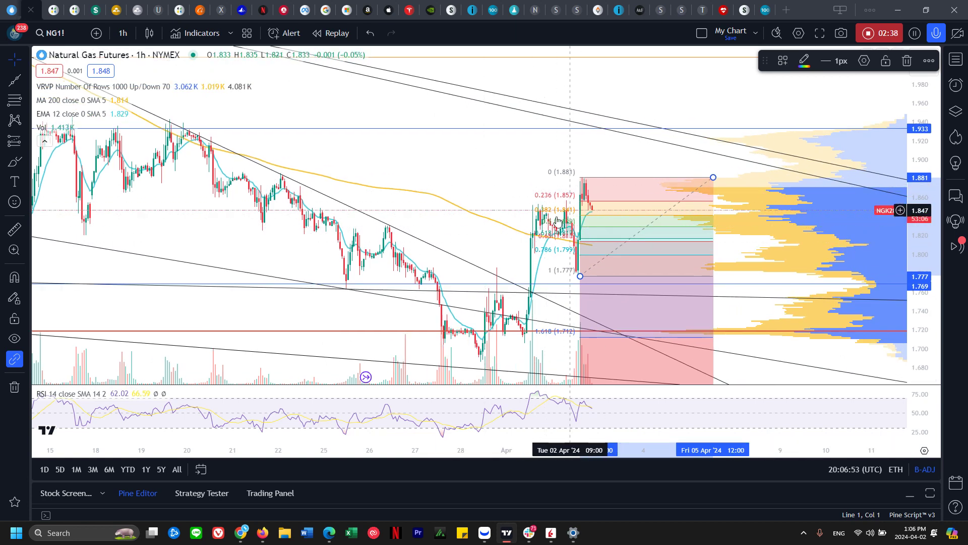
pyautogui.press('5')
pyautogui.press('Return')
pyautogui.click(123, 32)
pyautogui.click(170, 350)
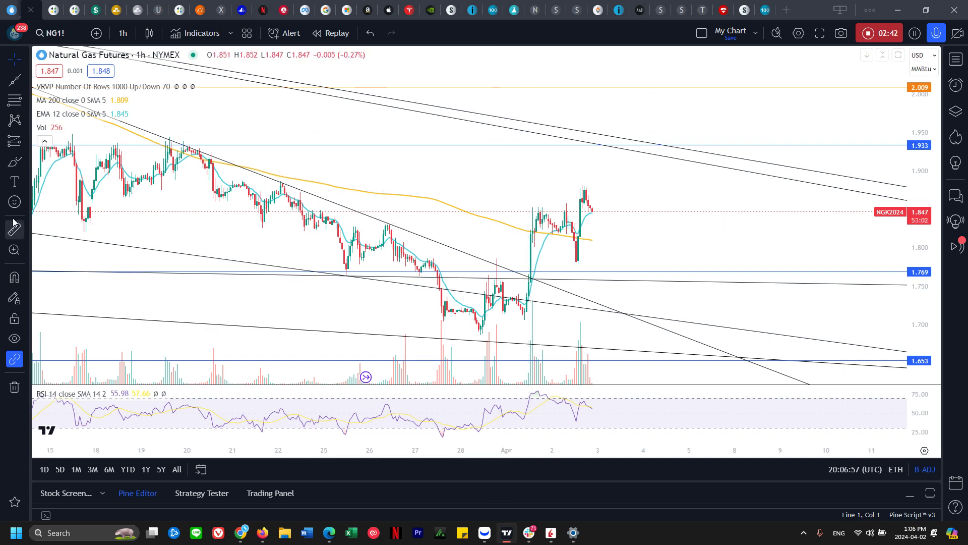
# Draw a Fibonacci retracement over the April 1 rally, from the low at 1.704 up to 1.853.
pyautogui.click(14, 99)
pyautogui.click(523, 320)
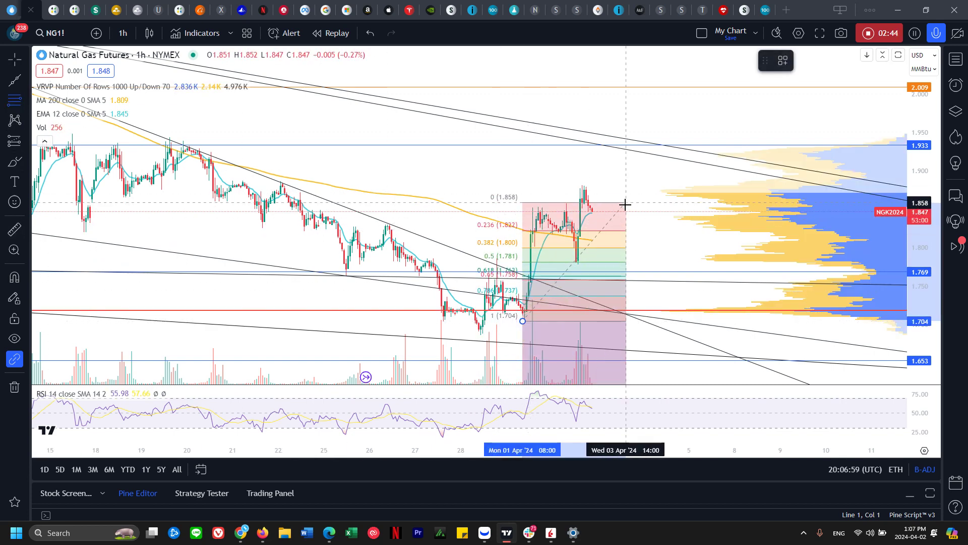
pyautogui.click(637, 207)
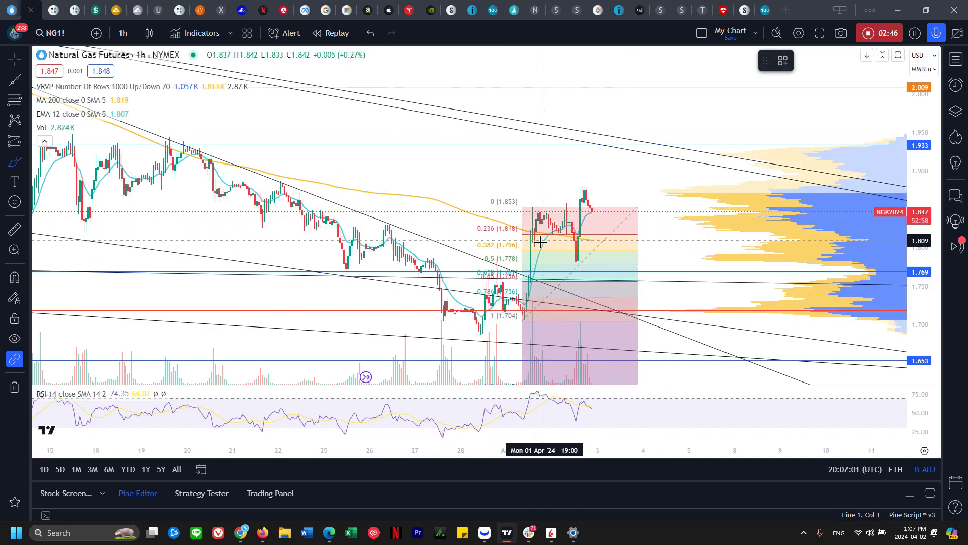
# Brush over the April 1 surge, the pullback and the April 2 rebound, and undo the strokes and the Fibonacci retracement.
pyautogui.moveTo(520, 313); pyautogui.dragTo(527, 222)
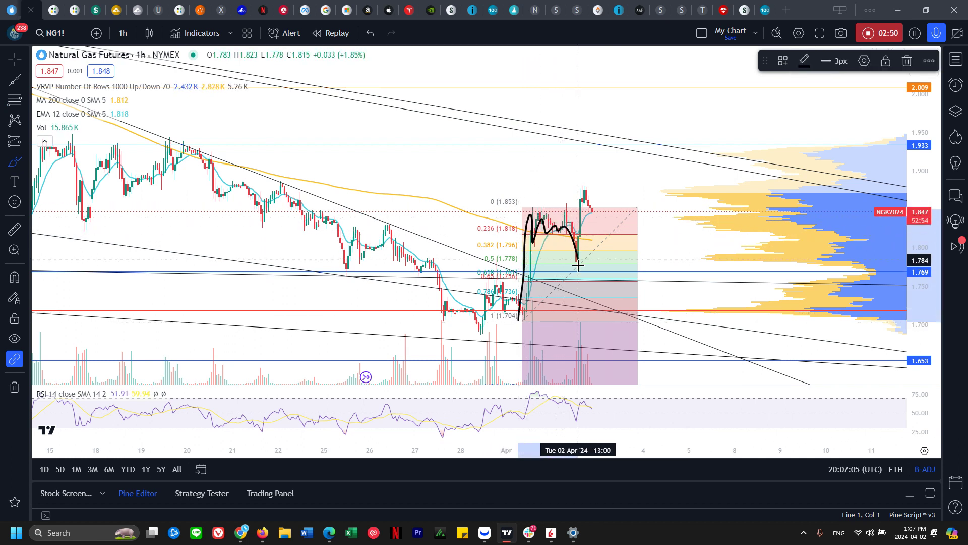
pyautogui.moveTo(575, 268); pyautogui.dragTo(587, 191)
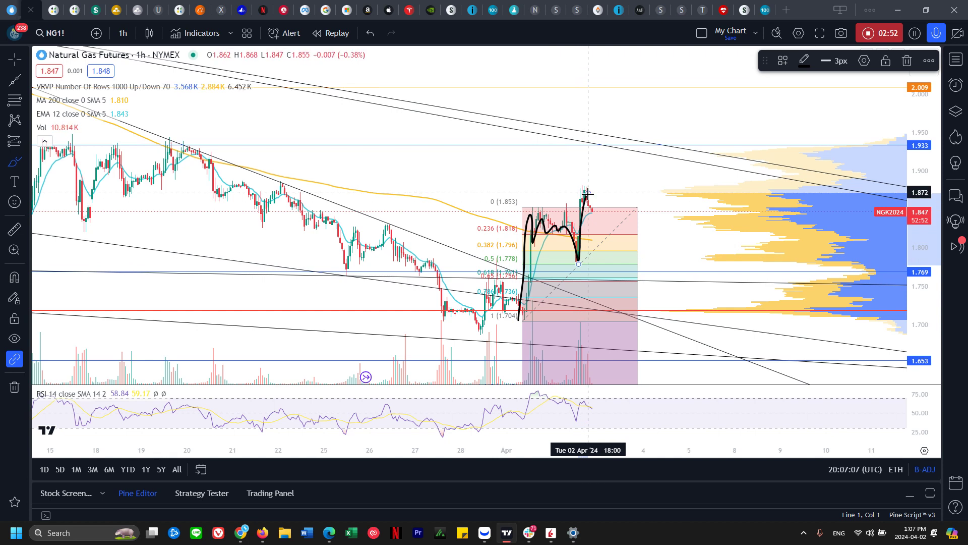
pyautogui.hotkey('ctrl', 'z')
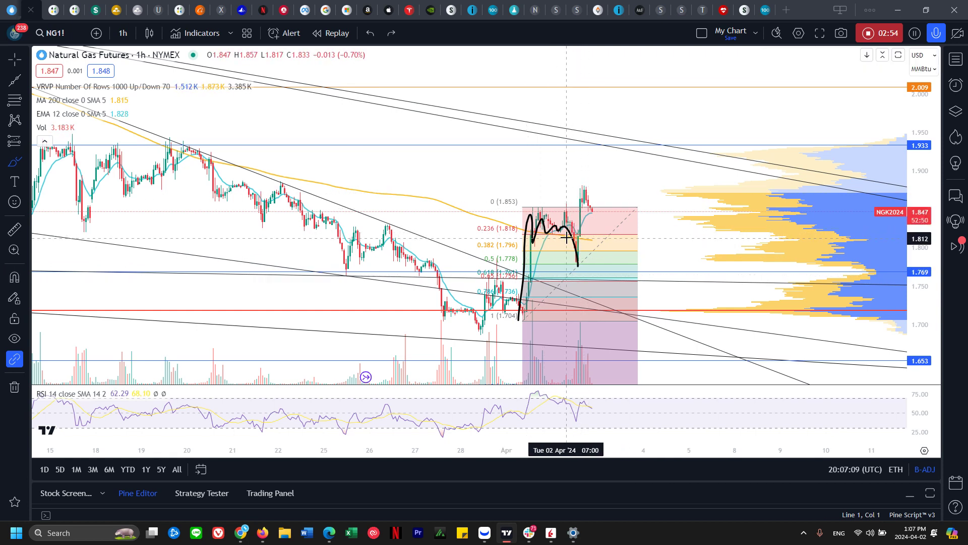
pyautogui.hotkey('ctrl', 'z')
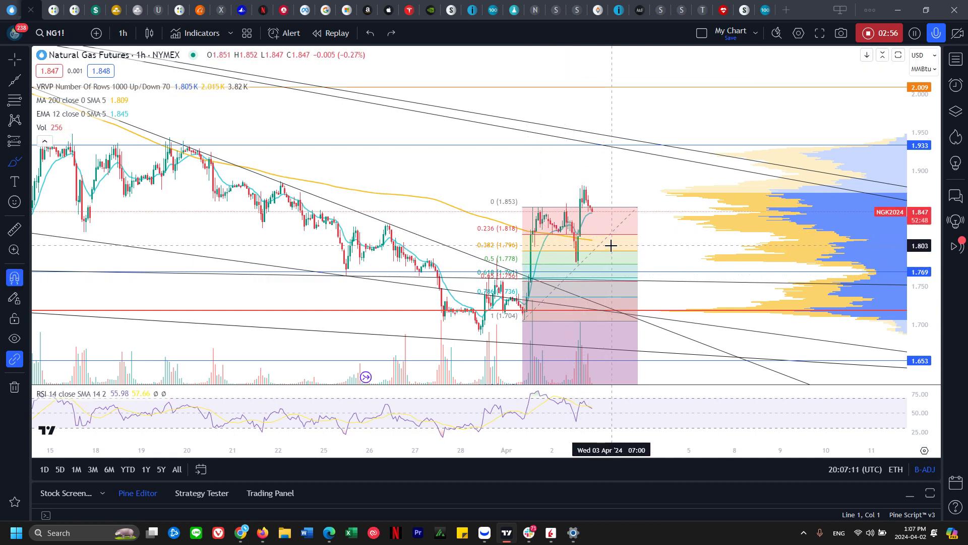
pyautogui.hotkey('ctrl', 'z')
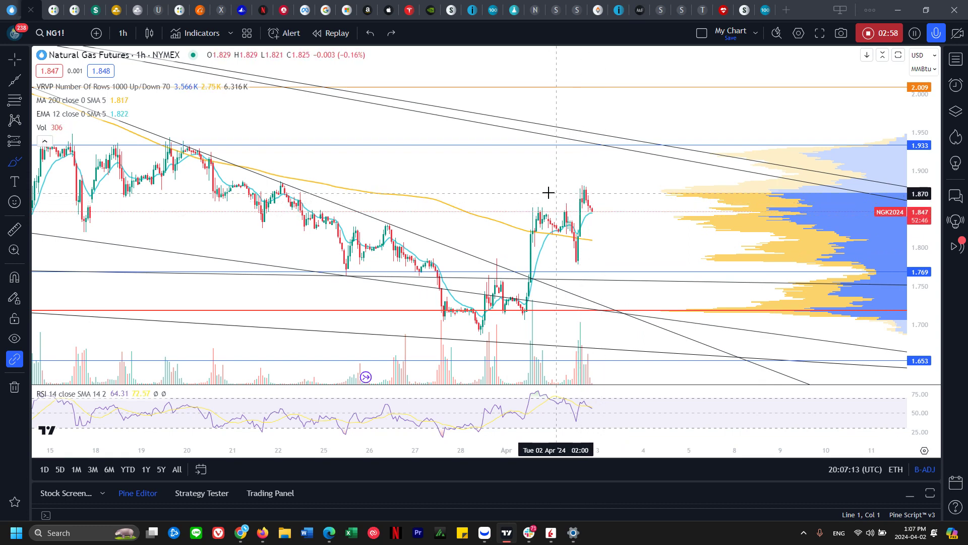
# Switch Natural Gas Futures to the daily interval and frame the January to early-April candles.
pyautogui.click(122, 32)
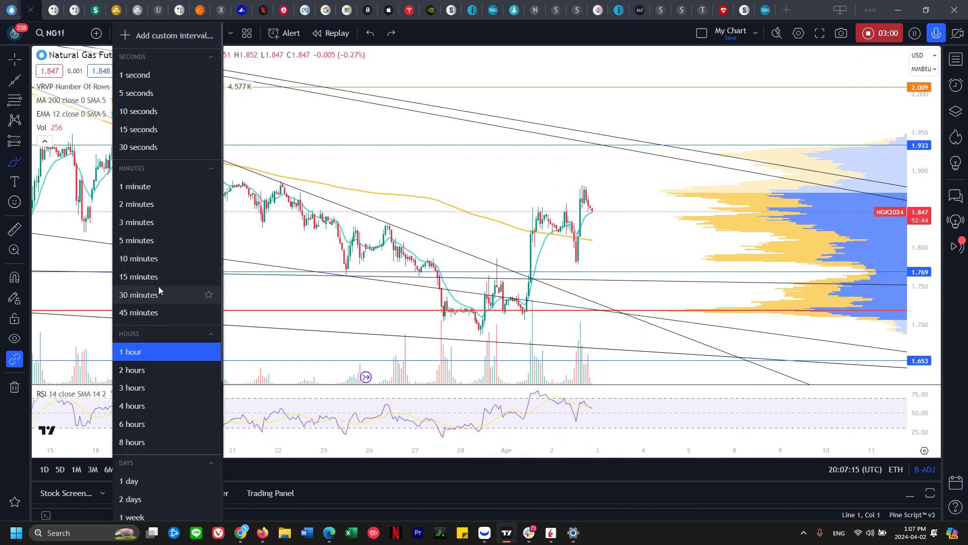
pyautogui.click(132, 480)
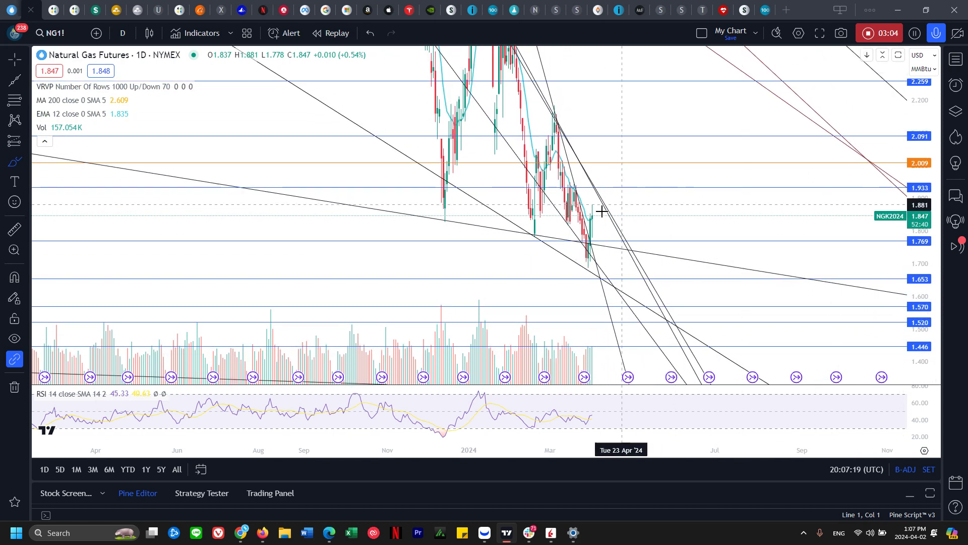
pyautogui.scroll(4, 621, 214)
pyautogui.scroll(-1, 612, 220)
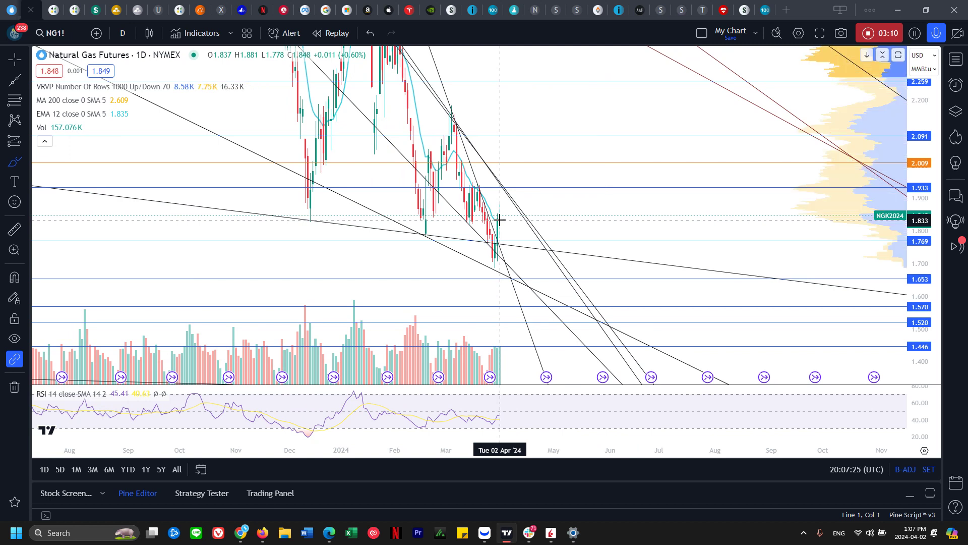
pyautogui.click(463, 167)
pyautogui.scroll(5, 479, 174)
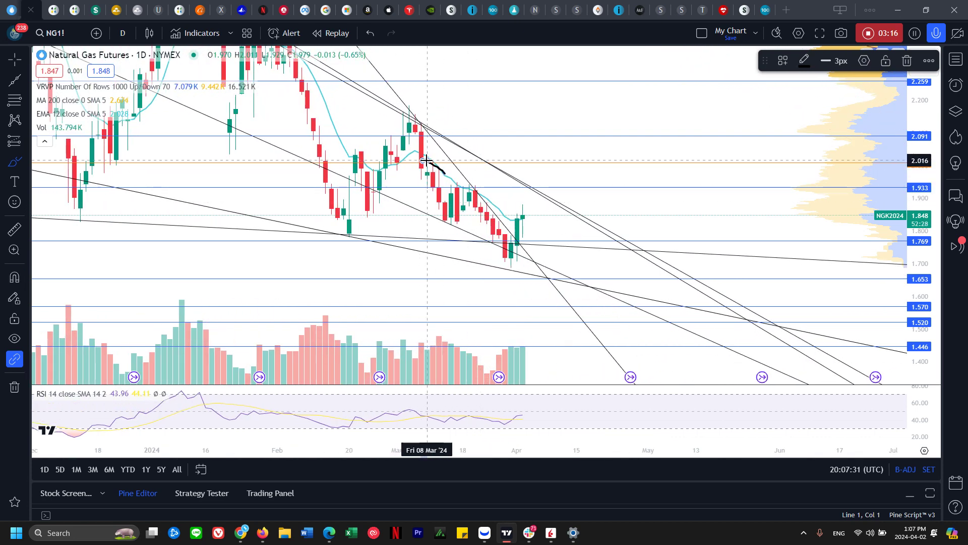
# Mark the March lower highs along the falling 12 EMA with short Brush strokes, and undo the marks.
pyautogui.moveTo(442, 169); pyautogui.dragTo(457, 172)
pyautogui.moveTo(464, 186); pyautogui.dragTo(480, 194)
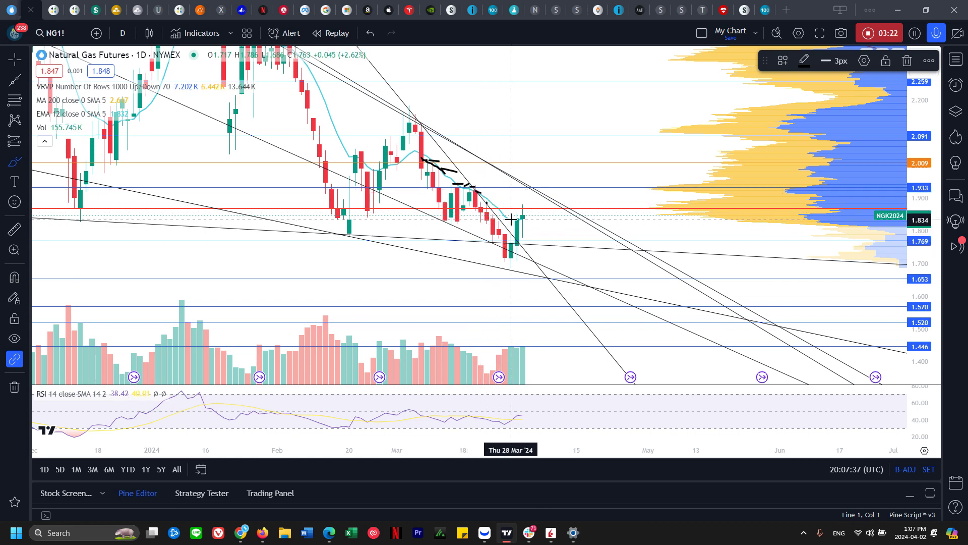
pyautogui.hotkey('ctrl', 'z')
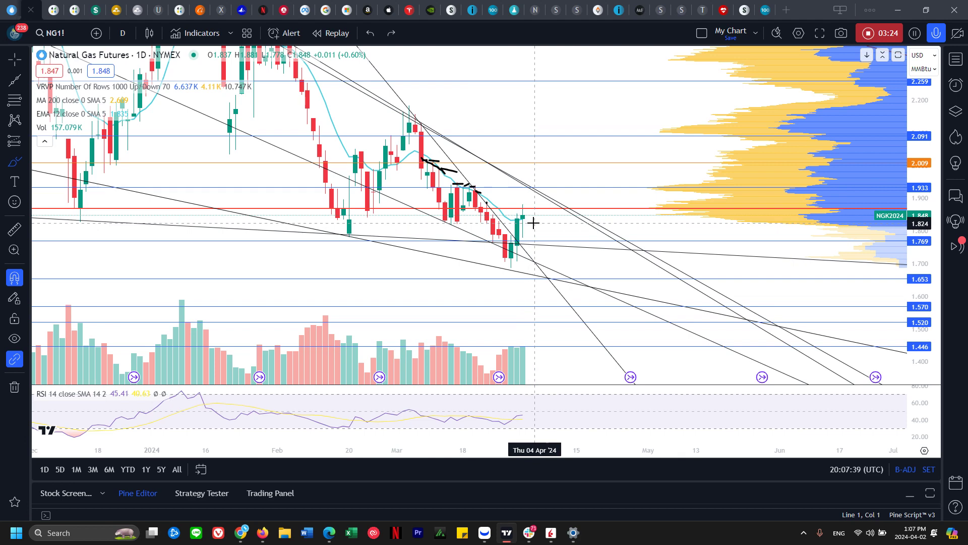
pyautogui.hotkey('ctrl', 'z')
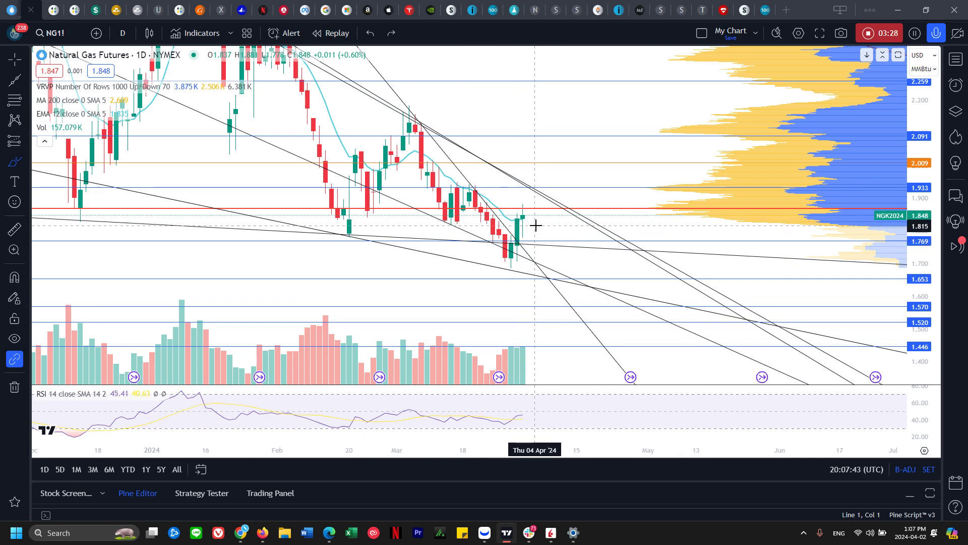
pyautogui.hotkey('ctrl', 'z')
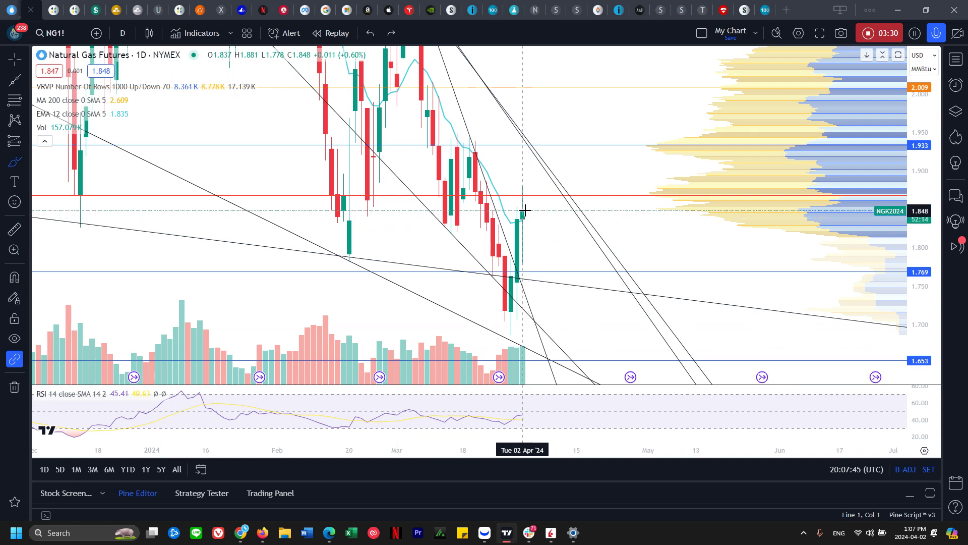
# Brush the falling 12 EMA, a pullback to support near 1.81 and the April 2 rebound to about 1.85, and undo all strokes.
pyautogui.moveTo(434, 87)
pyautogui.mouseDown()
pyautogui.moveTo(490, 195)
pyautogui.moveTo(515, 218)
pyautogui.moveTo(529, 210)
pyautogui.moveTo(529, 247)
pyautogui.moveTo(565, 242)
pyautogui.mouseUp()
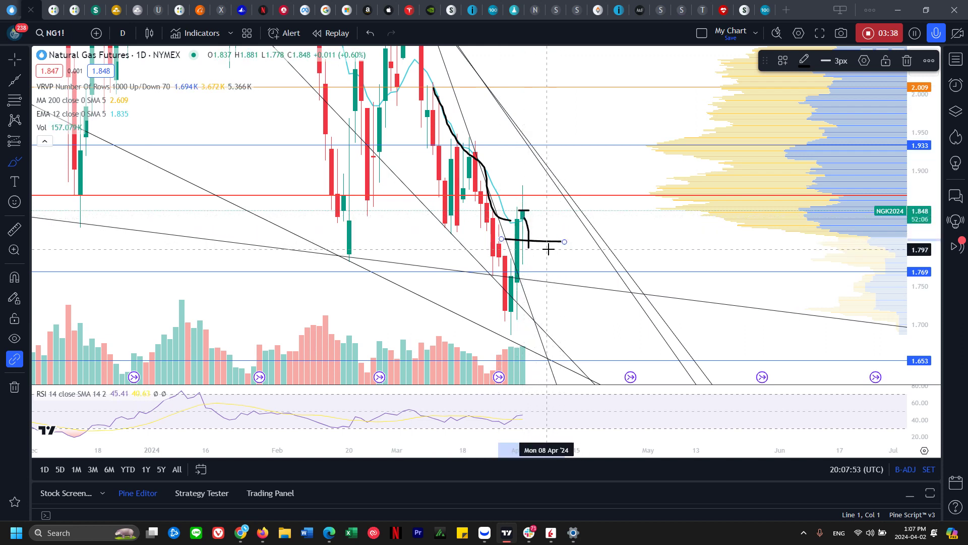
pyautogui.hotkey('ctrl', 'z')
pyautogui.hotkey('ctrl', 'z')
pyautogui.hotkey('ctrl', 'z')
pyautogui.hotkey('ctrl', 'z')
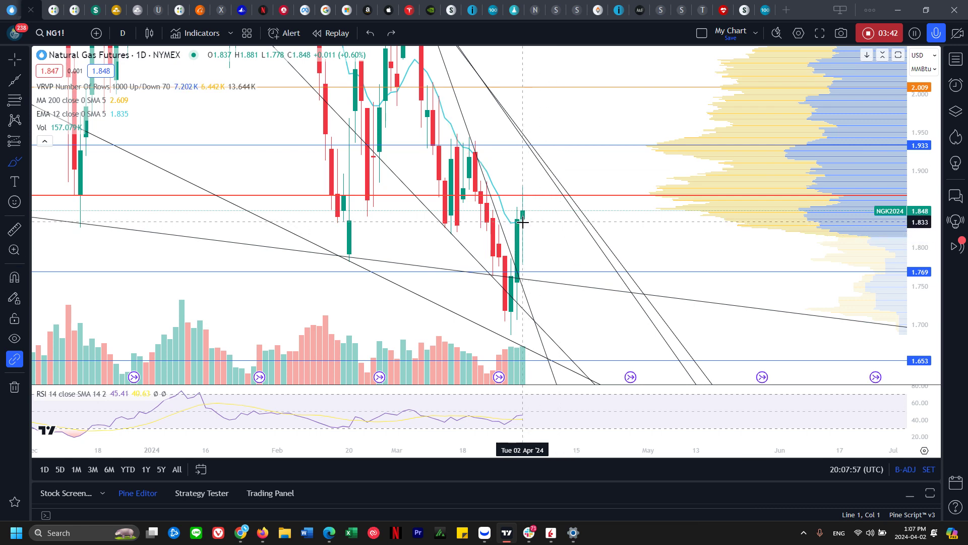
pyautogui.moveTo(523, 258); pyautogui.dragTo(526, 211)
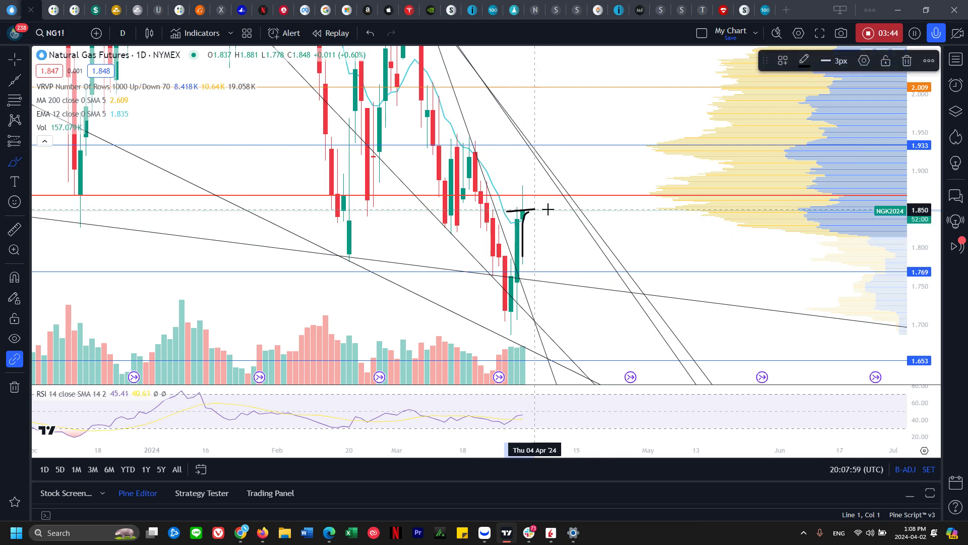
pyautogui.hotkey('ctrl', 'z')
# Compress the price scale, Brush short resistance marks near 1.875 and 1.933 beside the latest candle, and undo them.
pyautogui.moveTo(930, 134); pyautogui.dragTo(918, 272)
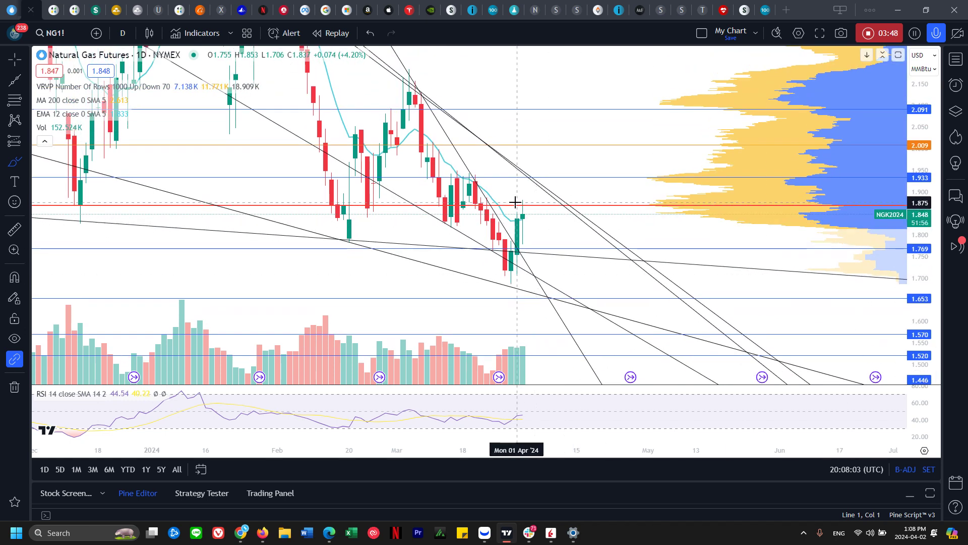
pyautogui.moveTo(513, 202); pyautogui.dragTo(542, 200)
pyautogui.hotkey('ctrl', 'z')
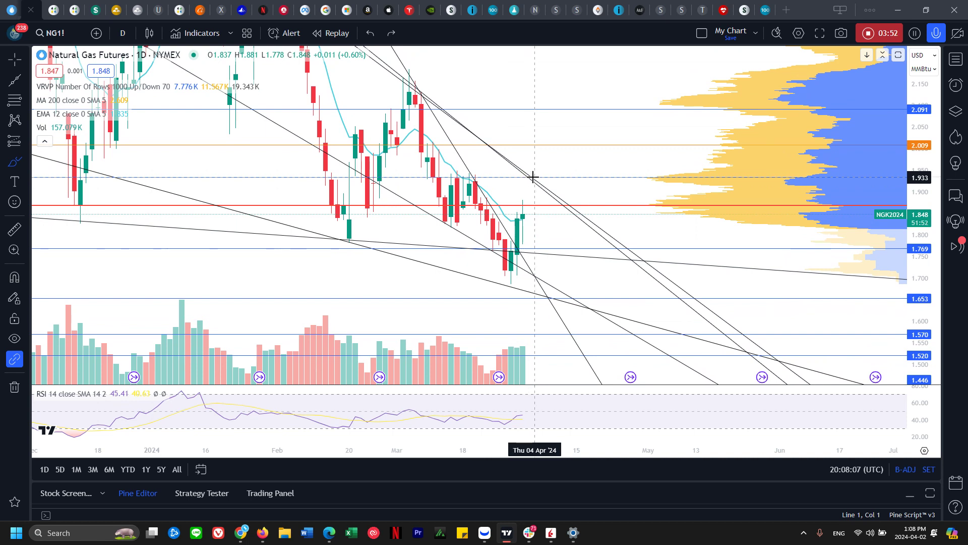
pyautogui.moveTo(538, 180)
pyautogui.mouseDown()
pyautogui.moveTo(521, 186)
pyautogui.moveTo(537, 183)
pyautogui.mouseUp()
pyautogui.hotkey('ctrl', 'z')
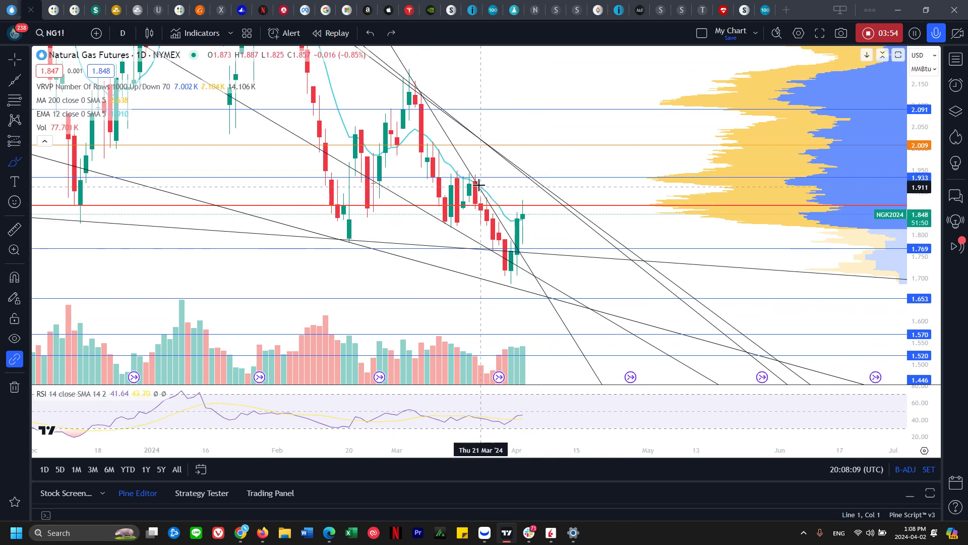
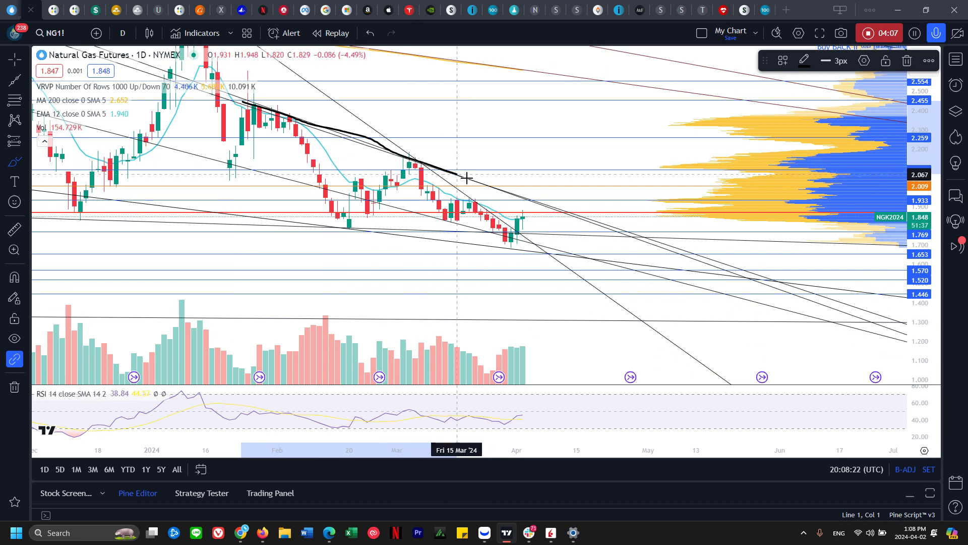
# Brush the descending resistance trendline from the late-January high to about May 1, and a horizontal resistance near 1.933 meeting it.
pyautogui.click(643, 240)
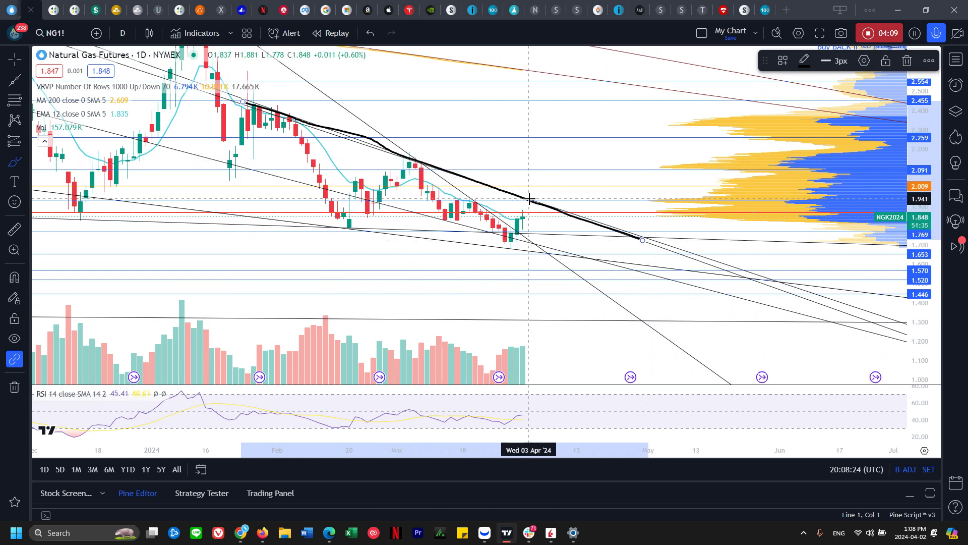
pyautogui.moveTo(441, 200); pyautogui.dragTo(538, 201)
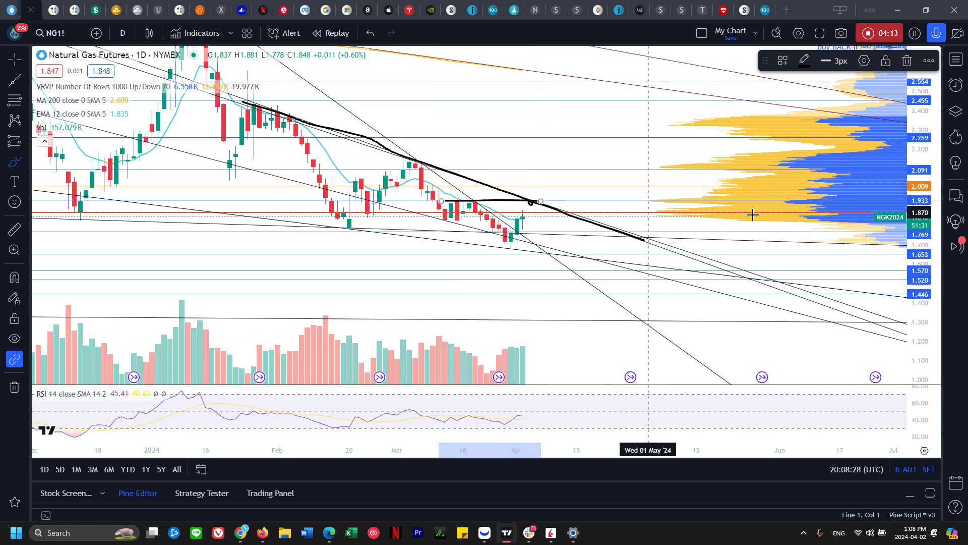
# Expand the price scale, dot a Brush mark beside the latest candle and measure from there up to the resistance near 1.933.
pyautogui.moveTo(921, 277); pyautogui.dragTo(921, 118)
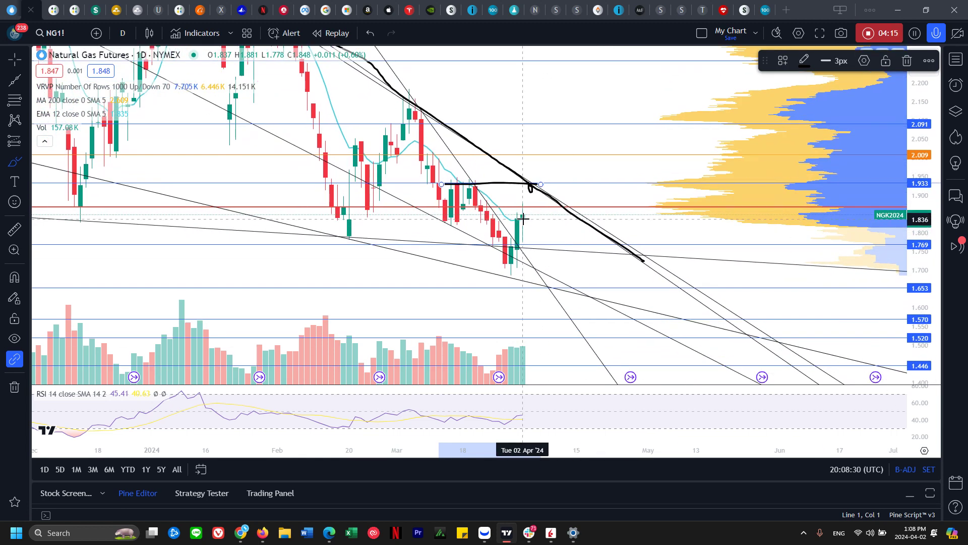
pyautogui.moveTo(529, 217); pyautogui.dragTo(528, 218)
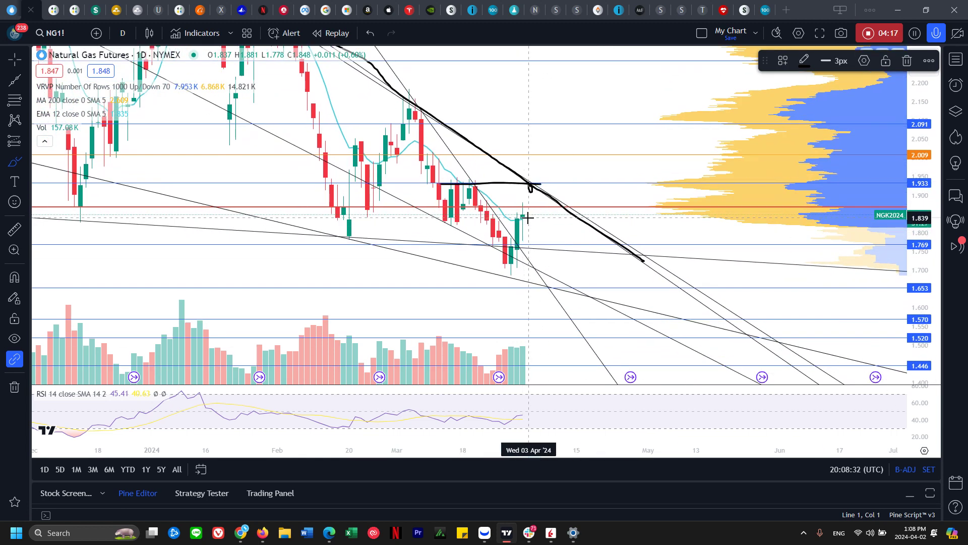
pyautogui.click(14, 229)
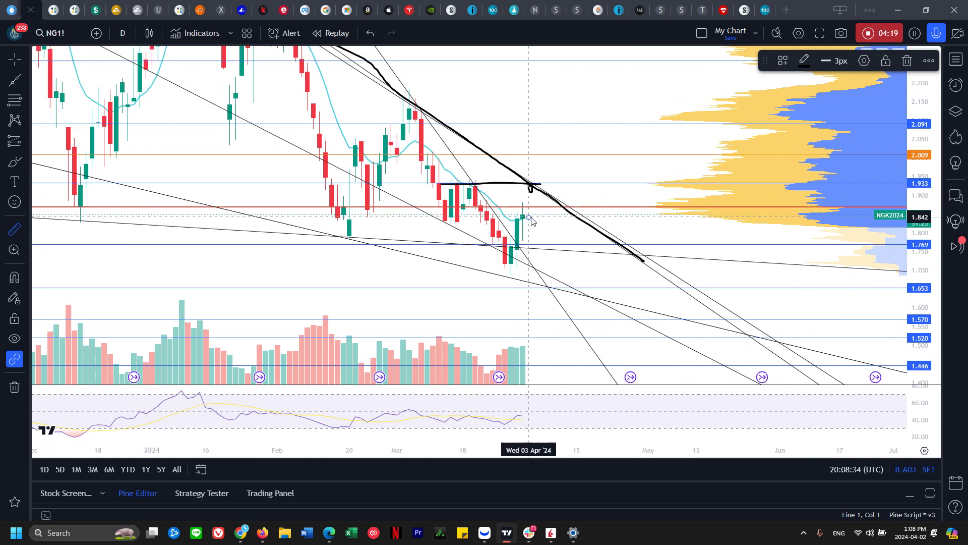
pyautogui.click(529, 215)
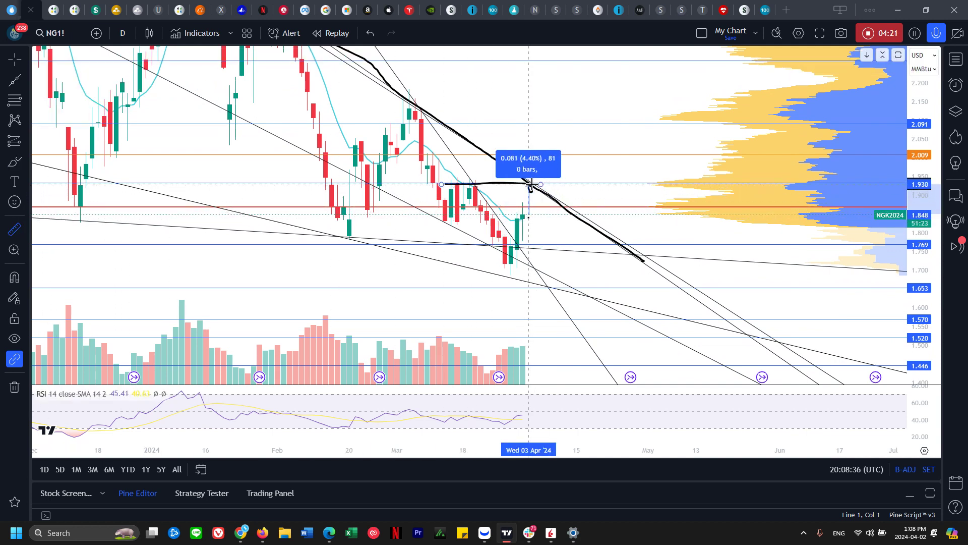
pyautogui.click(532, 185)
pyautogui.click(572, 186)
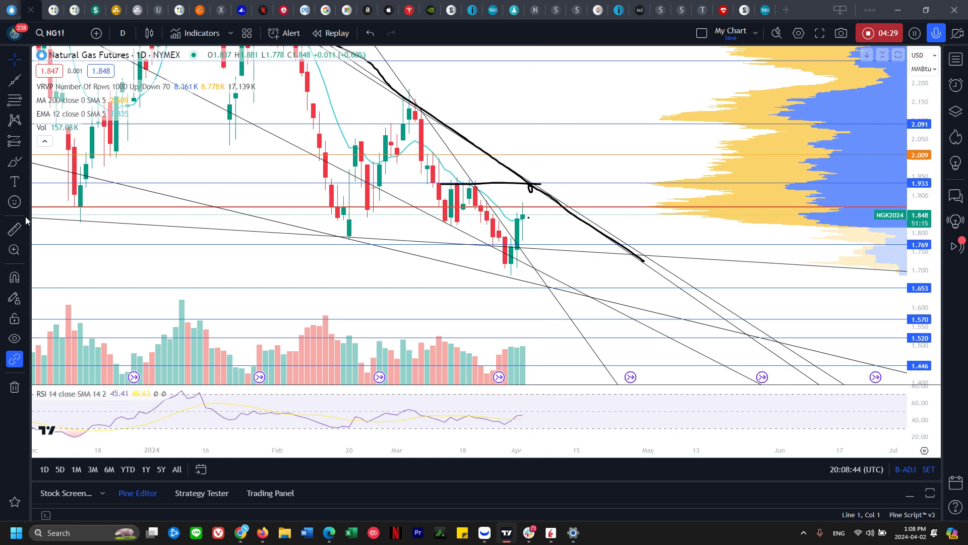
# Measure the price distance from beside the latest candle at about 1.845 up to the orange 2.009 level, and clear the measurement.
pyautogui.click(15, 229)
pyautogui.click(530, 218)
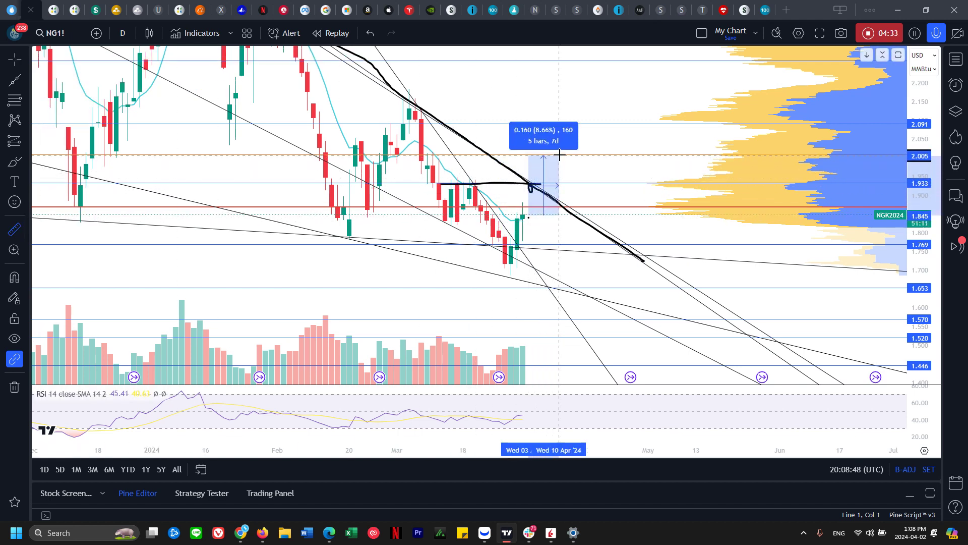
pyautogui.press('Escape')
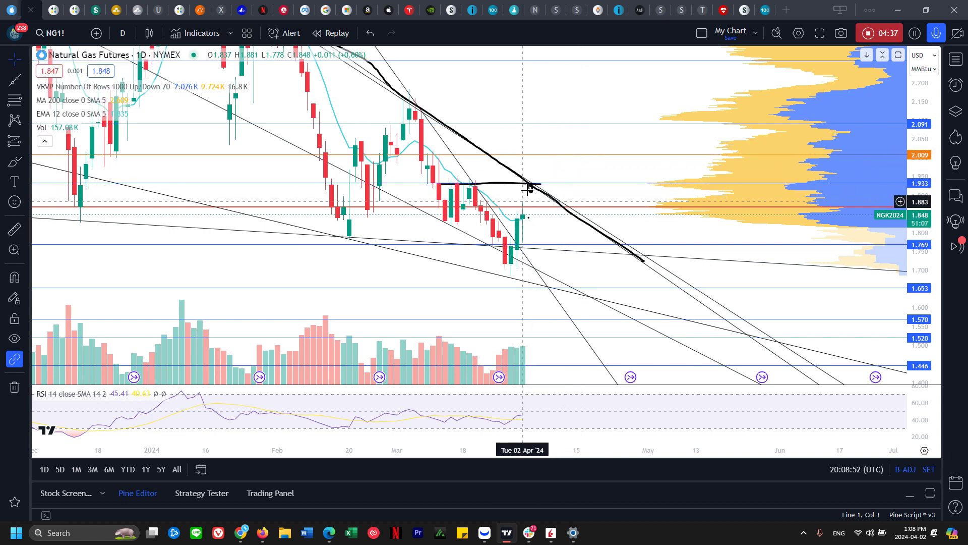
# Undo the Brush strokes for the 1.933 resistance and the descending trendline, and expand the price scale around the recent candles.
pyautogui.hotkey('ctrl', 'z')
pyautogui.hotkey('ctrl', 'z')
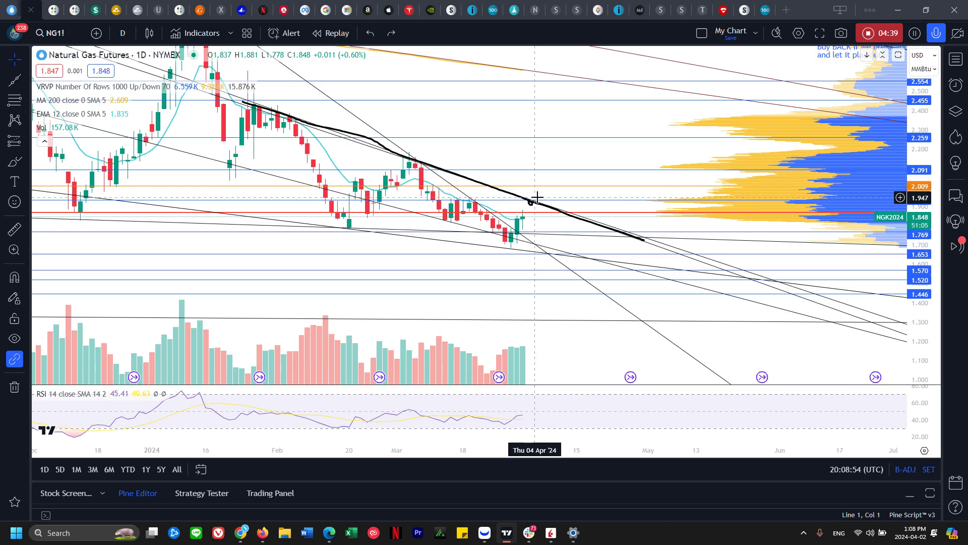
pyautogui.hotkey('ctrl', 'z')
pyautogui.moveTo(938, 246); pyautogui.dragTo(938, 132)
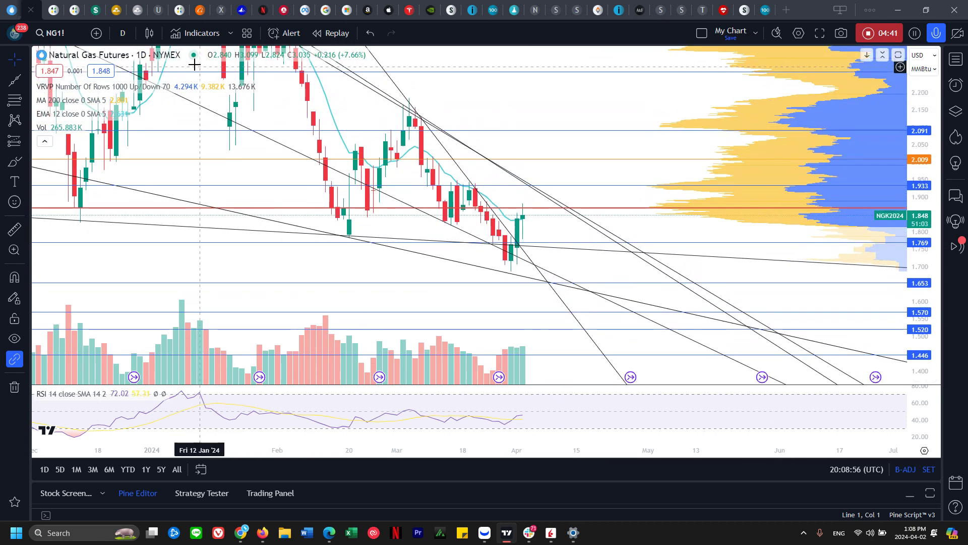
# Switch the chart to the 5-minute interval, Brush a short horizontal mark along the 1.933 level and undo it.
pyautogui.click(123, 33)
pyautogui.click(166, 242)
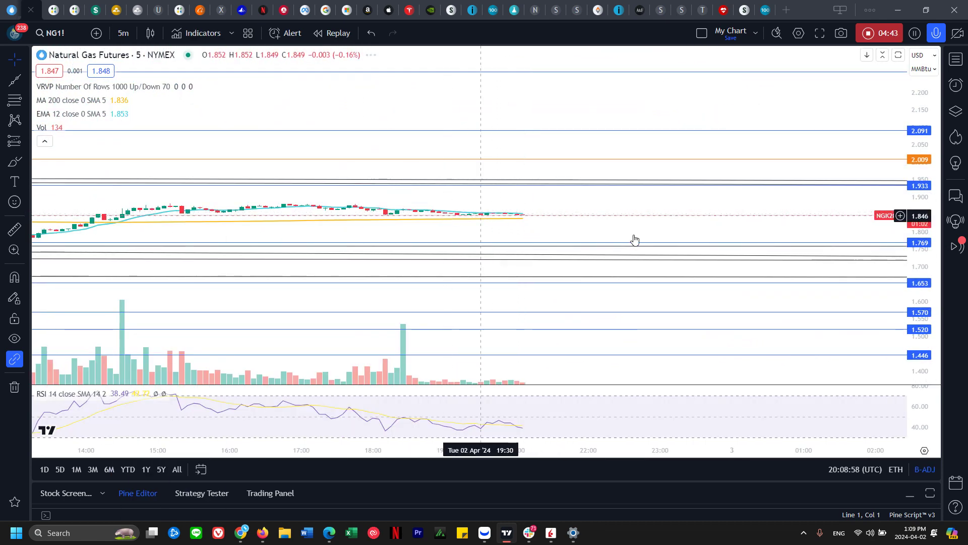
pyautogui.click(15, 163)
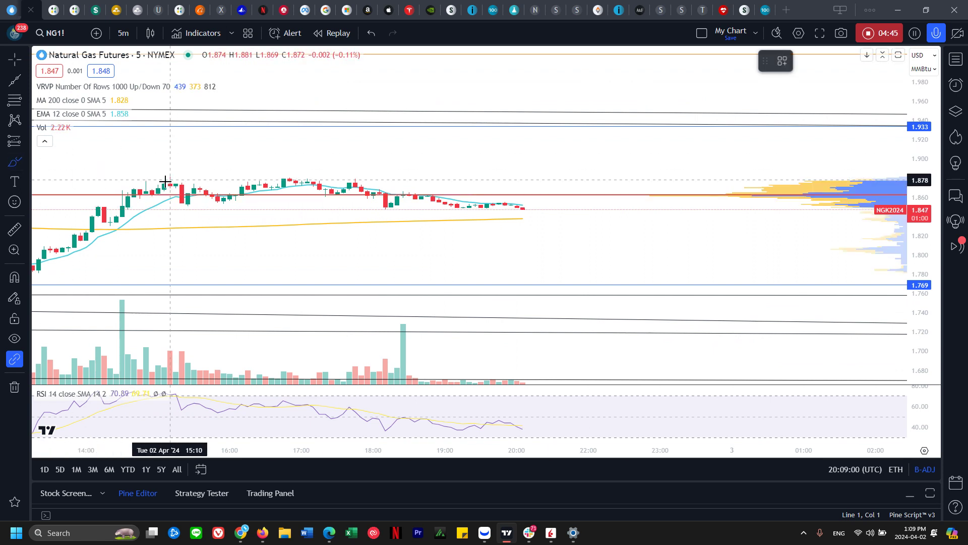
pyautogui.moveTo(291, 127); pyautogui.dragTo(404, 130)
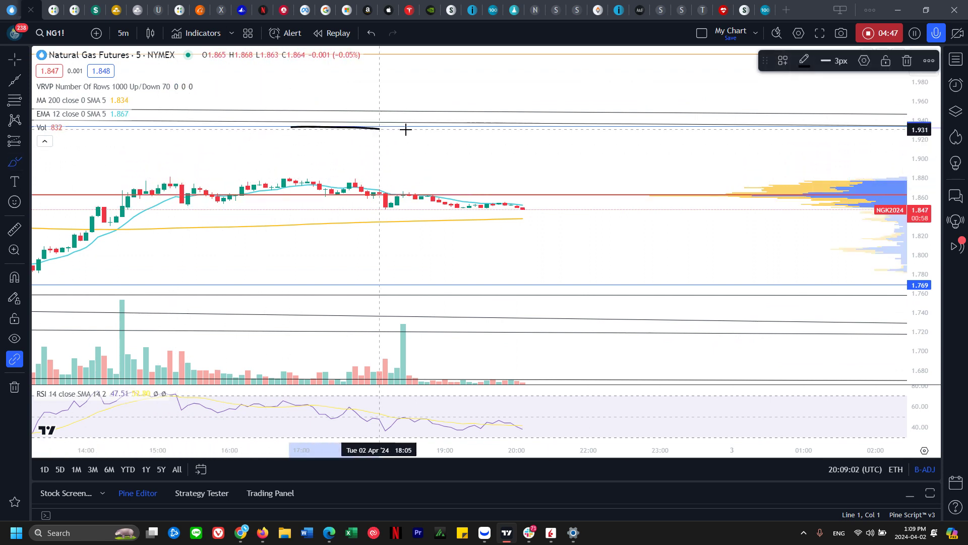
pyautogui.hotkey('ctrl', 'z')
# Brush a rejection near 1.88 around 15:10 with projected drops to about 1.806, circle the 1.933 level, and undo the drop and circle strokes.
pyautogui.moveTo(159, 182)
pyautogui.mouseDown()
pyautogui.moveTo(182, 178)
pyautogui.moveTo(194, 238)
pyautogui.mouseUp()
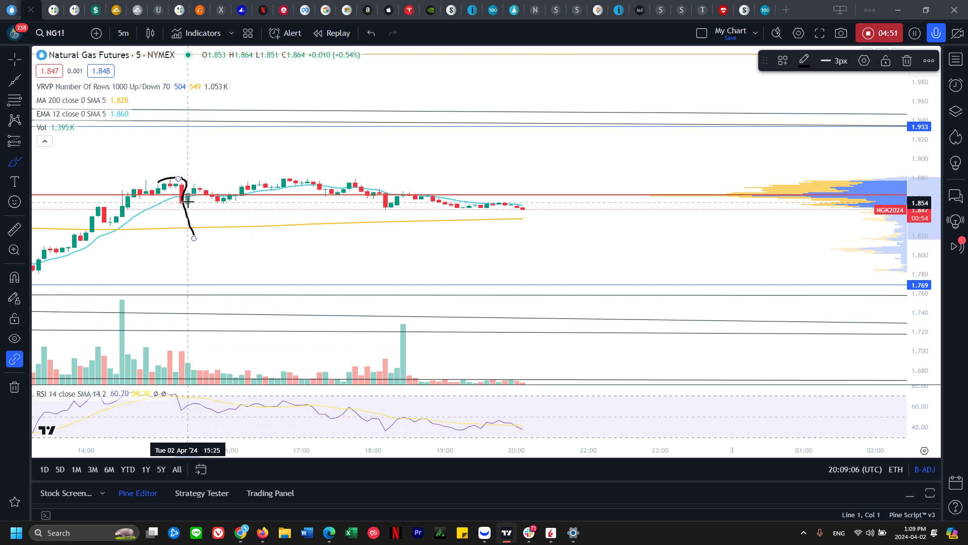
pyautogui.moveTo(176, 180)
pyautogui.mouseDown()
pyautogui.moveTo(191, 222)
pyautogui.moveTo(221, 209)
pyautogui.moveTo(241, 251)
pyautogui.mouseUp()
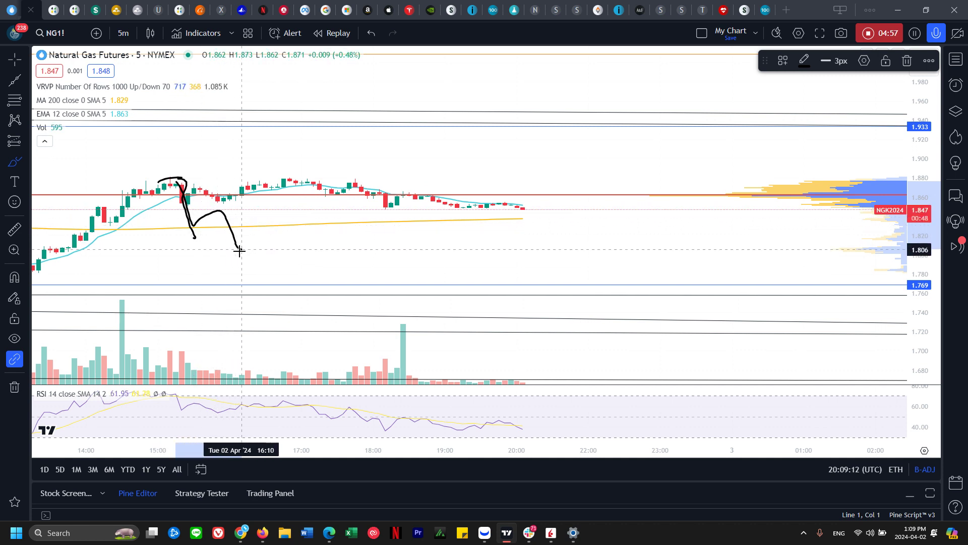
pyautogui.moveTo(390, 123)
pyautogui.mouseDown()
pyautogui.moveTo(382, 127)
pyautogui.moveTo(391, 124)
pyautogui.mouseUp()
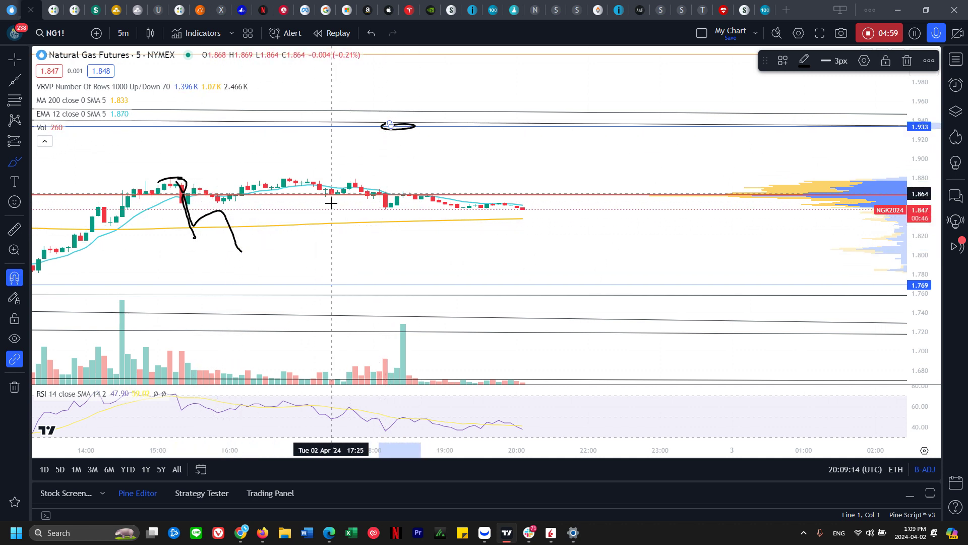
pyautogui.hotkey('ctrl', 'z')
pyautogui.hotkey('ctrl', 'z')
pyautogui.hotkey('ctrl', 'z')
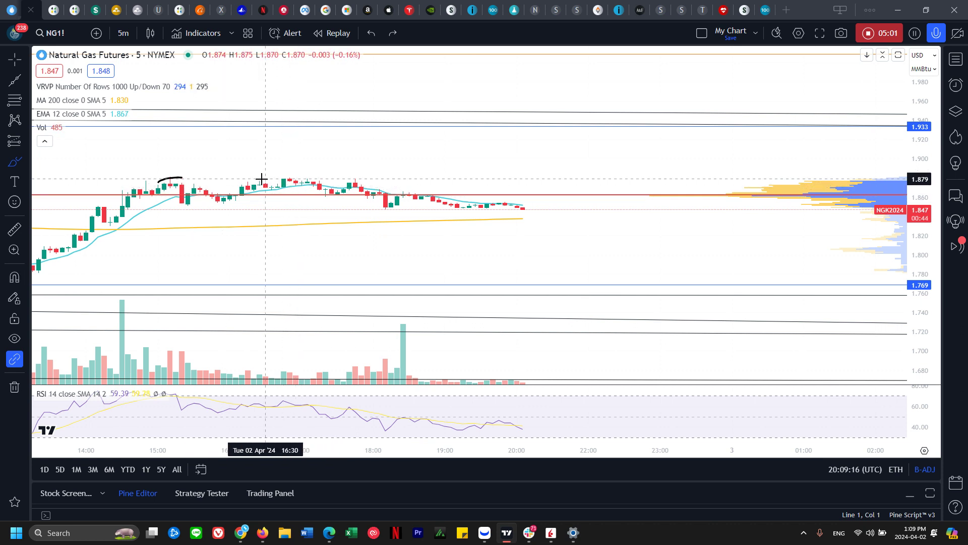
# Brush arcs over the peaks near 1.88, a projected topping pattern at 1.933 and a dip followed by a rally, and undo all strokes.
pyautogui.moveTo(260, 180)
pyautogui.mouseDown()
pyautogui.moveTo(356, 184)
pyautogui.moveTo(433, 138)
pyautogui.moveTo(461, 143)
pyautogui.moveTo(510, 132)
pyautogui.moveTo(552, 151)
pyautogui.moveTo(586, 130)
pyautogui.moveTo(618, 221)
pyautogui.mouseUp()
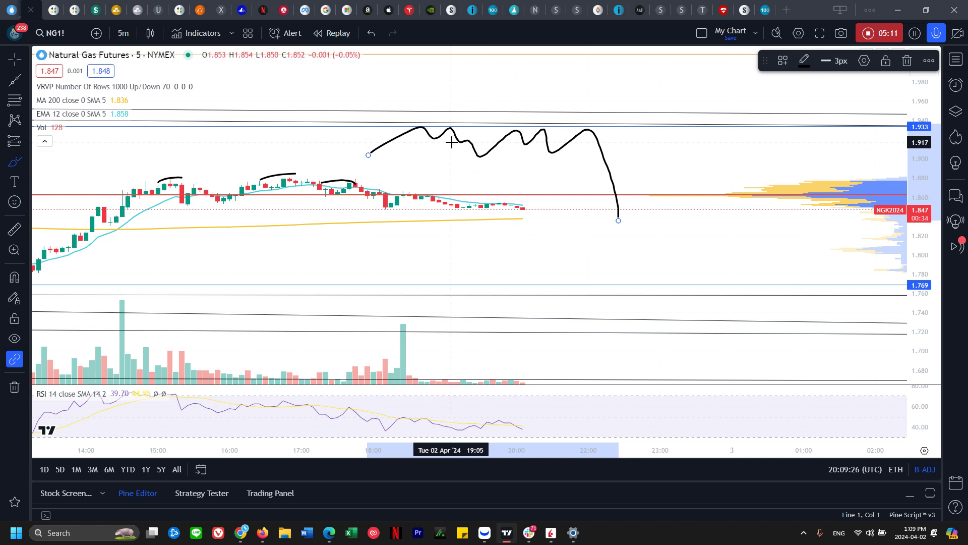
pyautogui.moveTo(627, 176); pyautogui.dragTo(678, 152)
pyautogui.moveTo(387, 180)
pyautogui.mouseDown()
pyautogui.moveTo(460, 162)
pyautogui.moveTo(638, 168)
pyautogui.moveTo(649, 216)
pyautogui.moveTo(706, 183)
pyautogui.moveTo(758, 186)
pyautogui.moveTo(833, 70)
pyautogui.mouseUp()
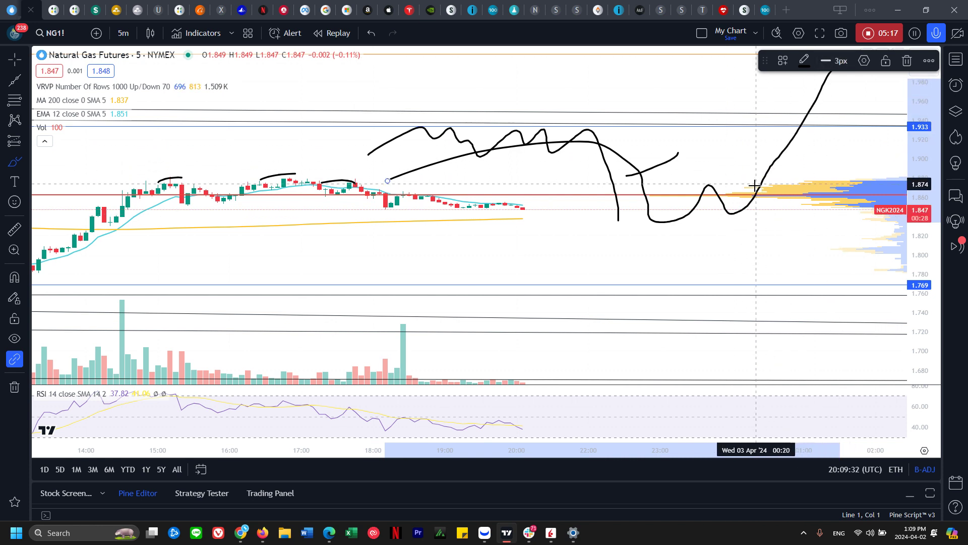
pyautogui.hotkey('ctrl', 'z')
pyautogui.hotkey('ctrl', 'z')
pyautogui.hotkey('ctrl', 'z')
pyautogui.hotkey('ctrl', 'z')
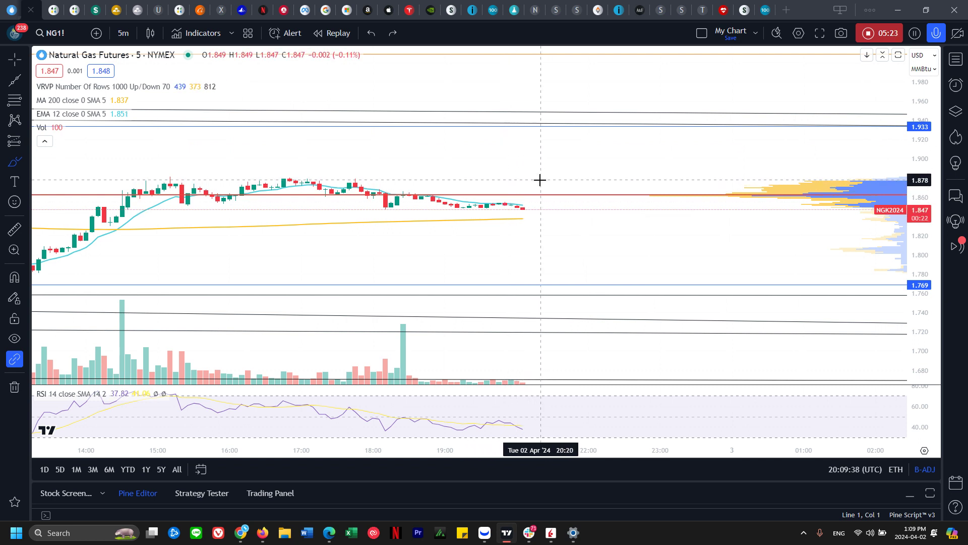
# Brush a resistance line across the session highs near 1.88 and a short line just above 1.933, and undo both.
pyautogui.moveTo(147, 180); pyautogui.dragTo(404, 180)
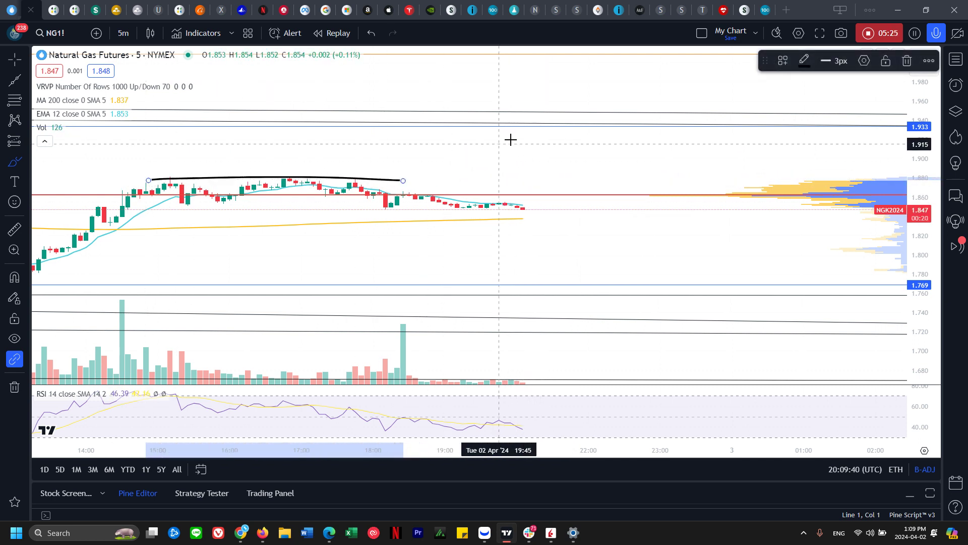
pyautogui.moveTo(544, 117); pyautogui.dragTo(639, 117)
pyautogui.hotkey('ctrl', 'z')
pyautogui.hotkey('ctrl', 'z')
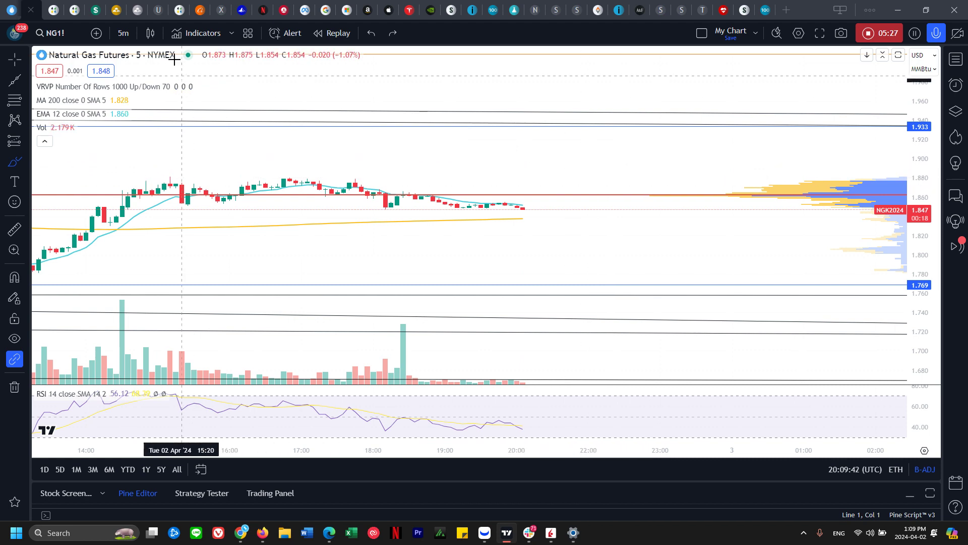
# Switch the chart to the 1-hour interval, Brush a short falling stroke below the latest candle at the 12 EMA, and undo it.
pyautogui.click(124, 33)
pyautogui.click(153, 352)
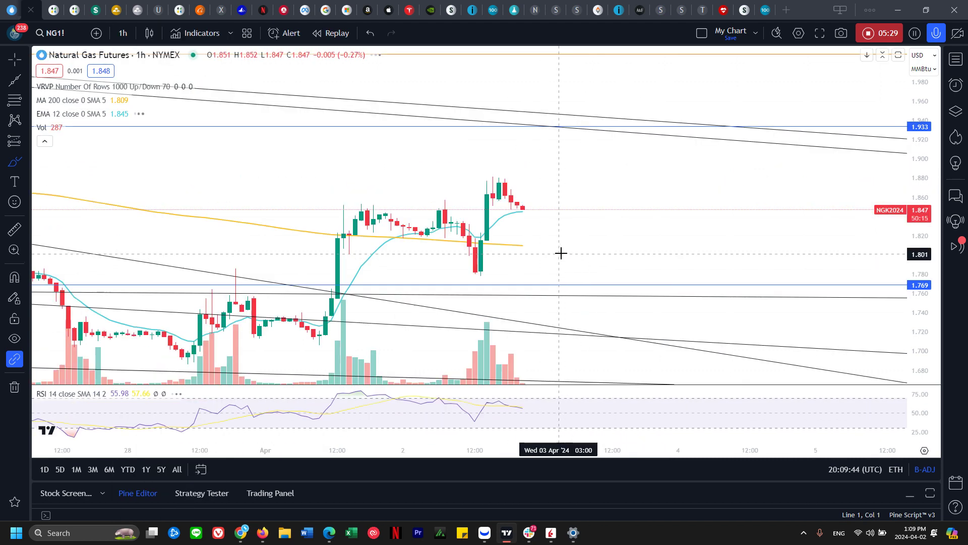
pyautogui.click(123, 33)
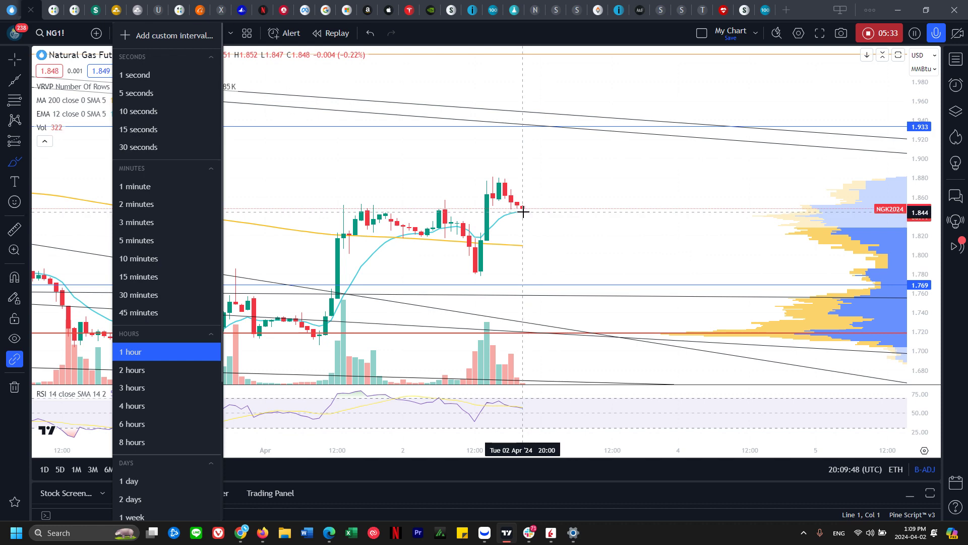
pyautogui.moveTo(523, 212); pyautogui.dragTo(533, 228)
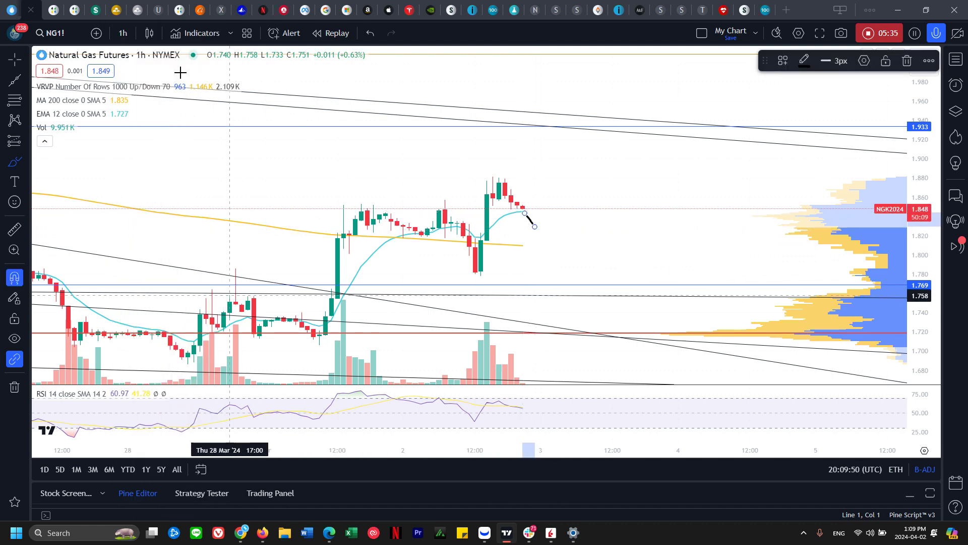
pyautogui.hotkey('ctrl', 'z')
# Switch the chart back to the daily interval, Brush short horizontal marks around 1.83 at the latest candles, and undo them.
pyautogui.click(122, 32)
pyautogui.click(161, 480)
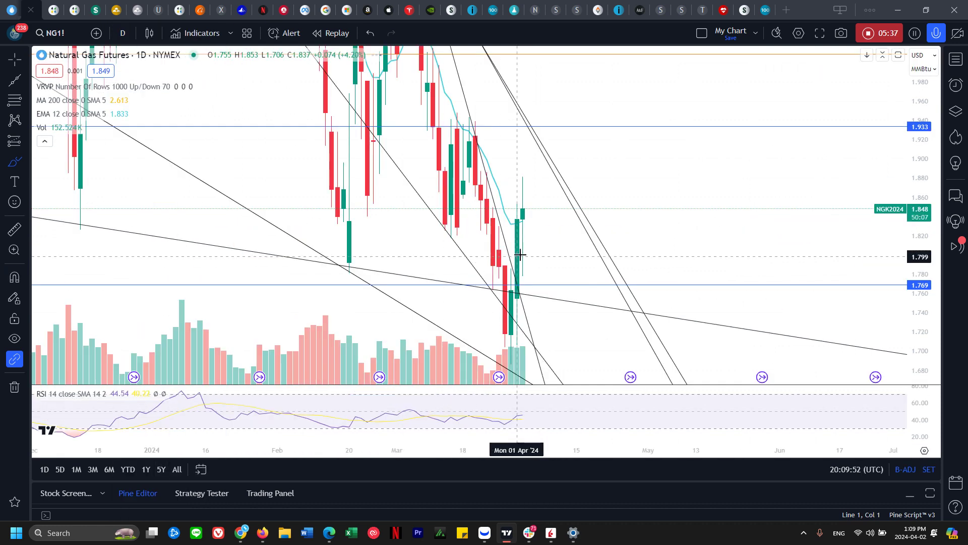
pyautogui.moveTo(521, 220); pyautogui.dragTo(511, 220)
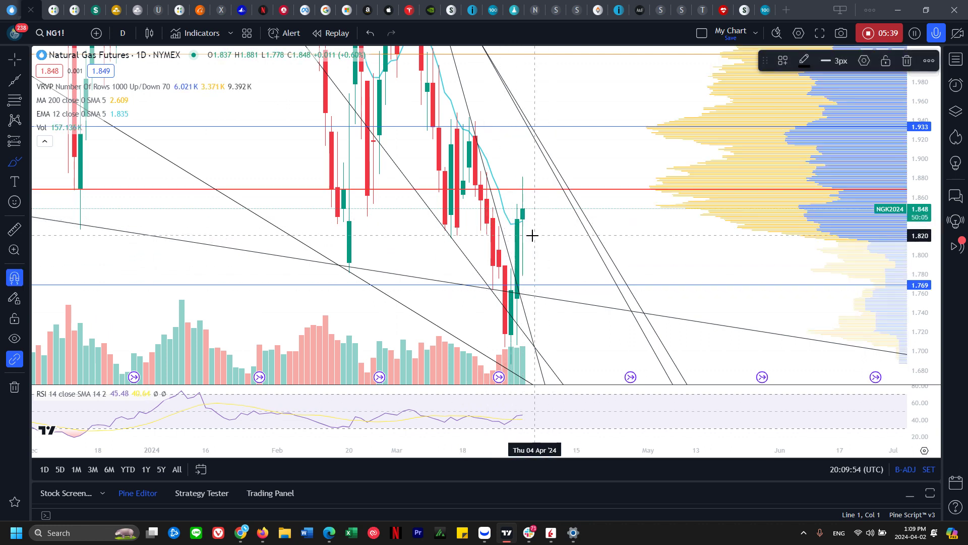
pyautogui.hotkey('ctrl', 'z')
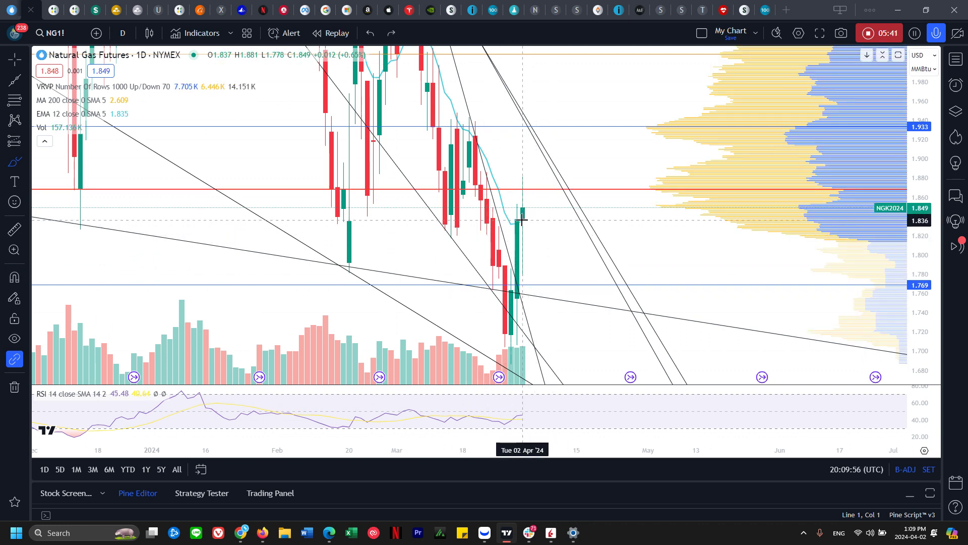
pyautogui.moveTo(519, 228); pyautogui.dragTo(559, 229)
pyautogui.hotkey('ctrl', 'z')
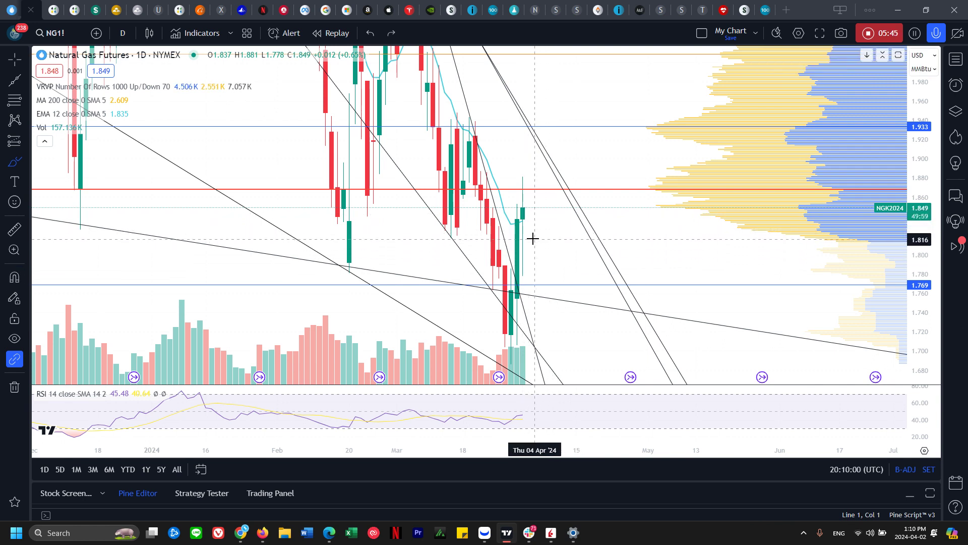
# Brush and undo a projected pullback from the latest candle to about 1.79, and measure the rebound from the low near 1.685.
pyautogui.moveTo(539, 209); pyautogui.dragTo(551, 262)
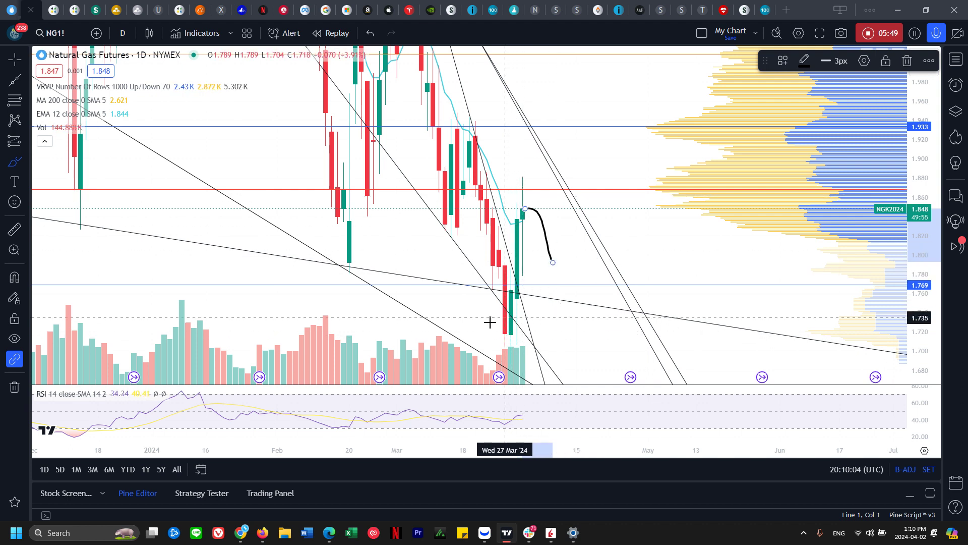
pyautogui.hotkey('ctrl', 'z')
pyautogui.click(517, 364)
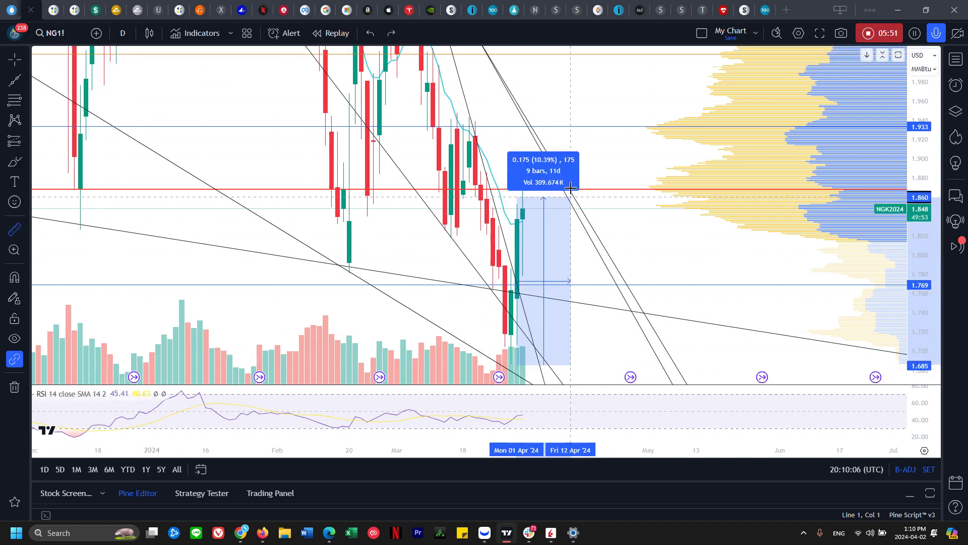
pyautogui.press('Escape')
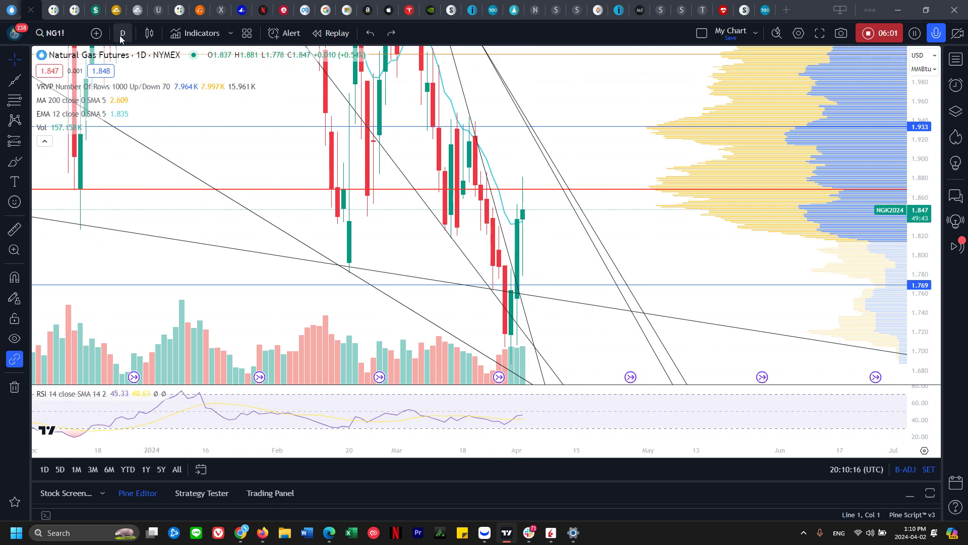
# Measure the April 2 candle's drop from its 1.836 open down to about 1.774, and clear the measurement.
pyautogui.click(14, 229)
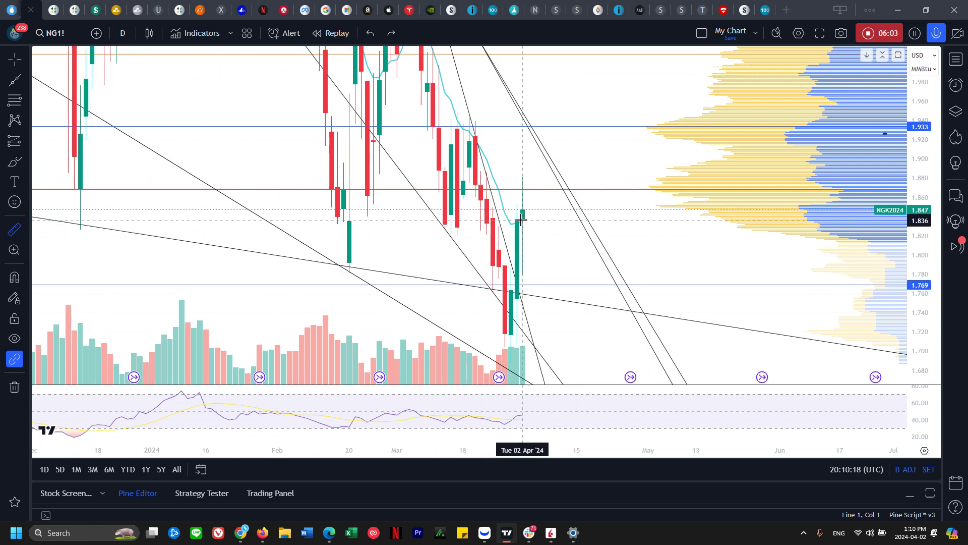
pyautogui.click(521, 219)
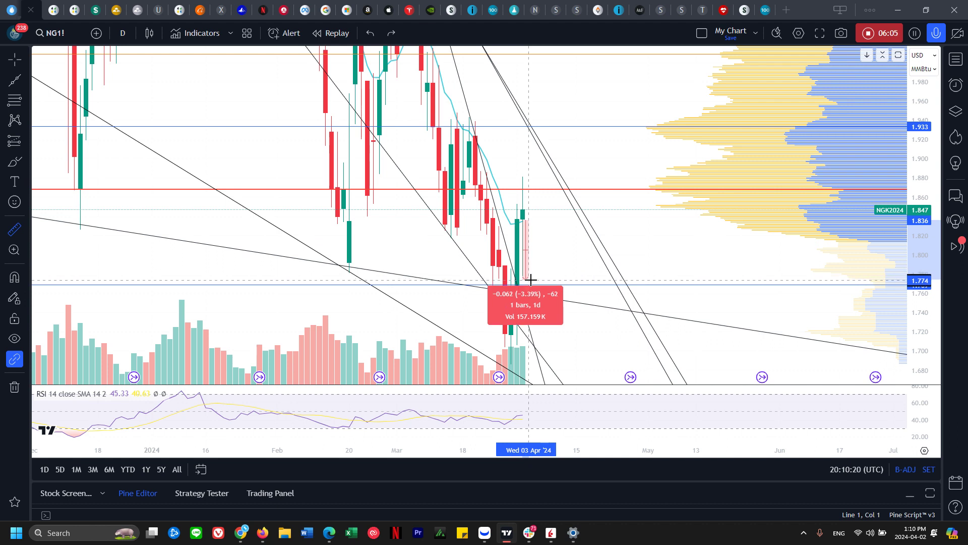
pyautogui.click(544, 262)
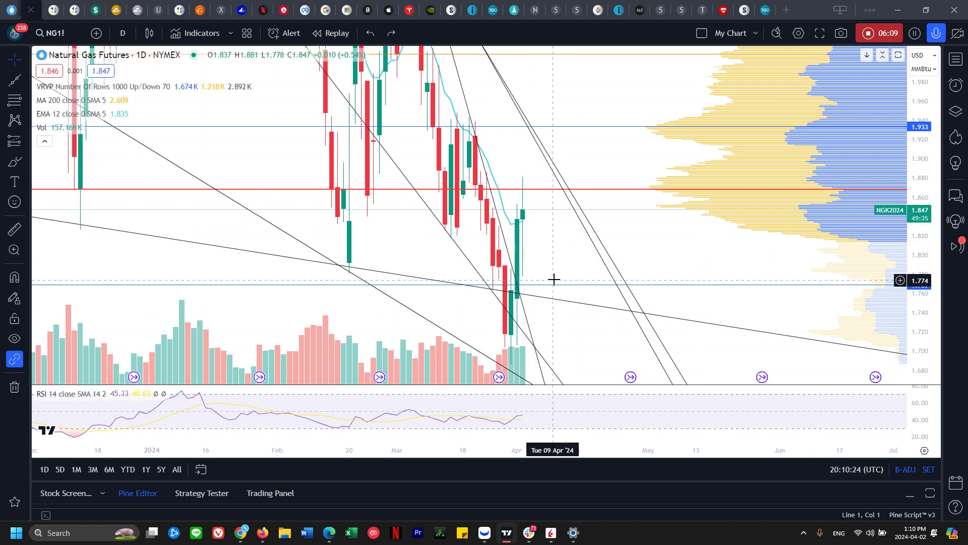
pyautogui.moveTo(554, 233); pyautogui.dragTo(555, 257)
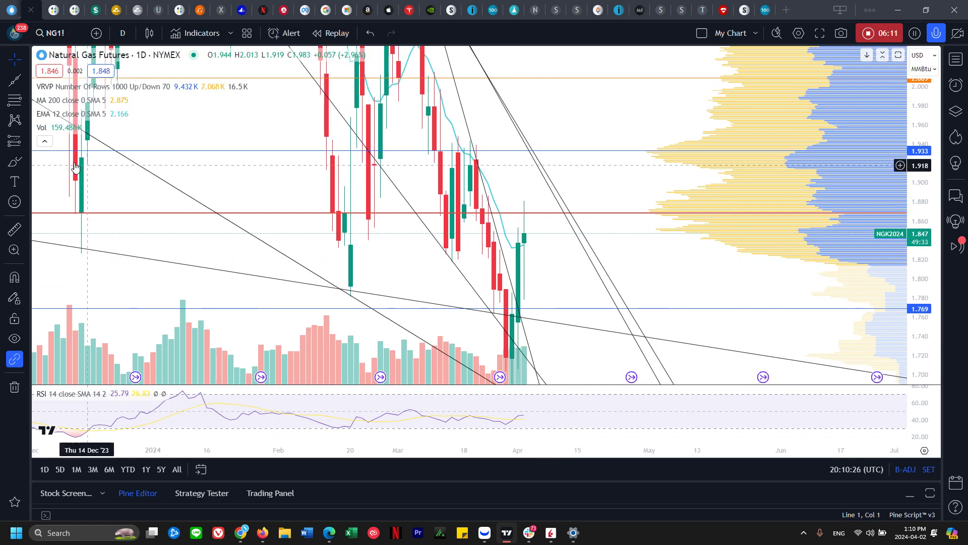
# Brush an inverse head-and-shoulders outline from mid-March to a projected right shoulder near 1.87, add breakout strokes to about 1.94, and undo them.
pyautogui.moveTo(425, 157)
pyautogui.mouseDown()
pyautogui.moveTo(491, 205)
pyautogui.moveTo(438, 133)
pyautogui.moveTo(473, 184)
pyautogui.moveTo(536, 331)
pyautogui.moveTo(541, 288)
pyautogui.mouseUp()
pyautogui.click(15, 162)
pyautogui.moveTo(544, 148)
pyautogui.mouseDown()
pyautogui.moveTo(545, 133)
pyautogui.moveTo(565, 190)
pyautogui.moveTo(613, 136)
pyautogui.mouseUp()
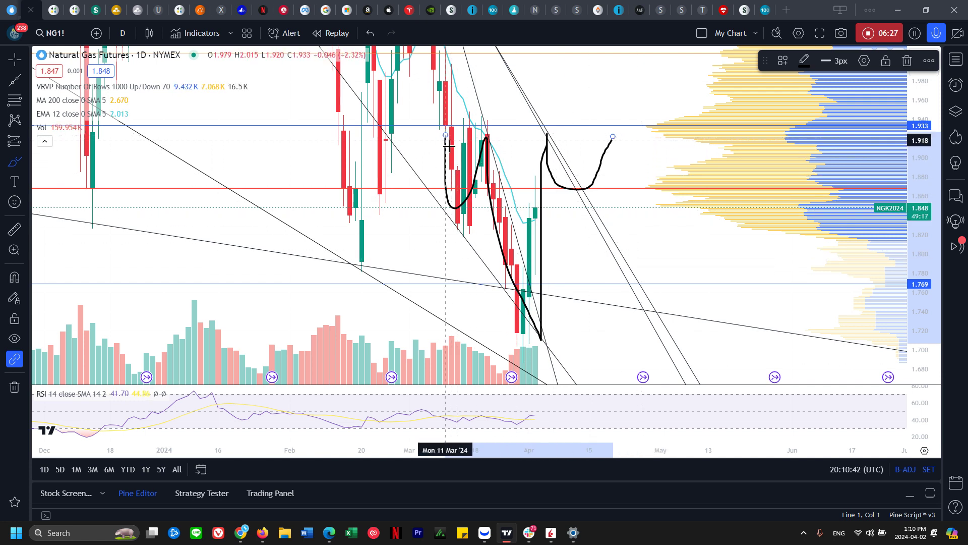
pyautogui.moveTo(587, 175)
pyautogui.mouseDown()
pyautogui.moveTo(580, 188)
pyautogui.moveTo(620, 173)
pyautogui.moveTo(601, 169)
pyautogui.moveTo(634, 115)
pyautogui.mouseUp()
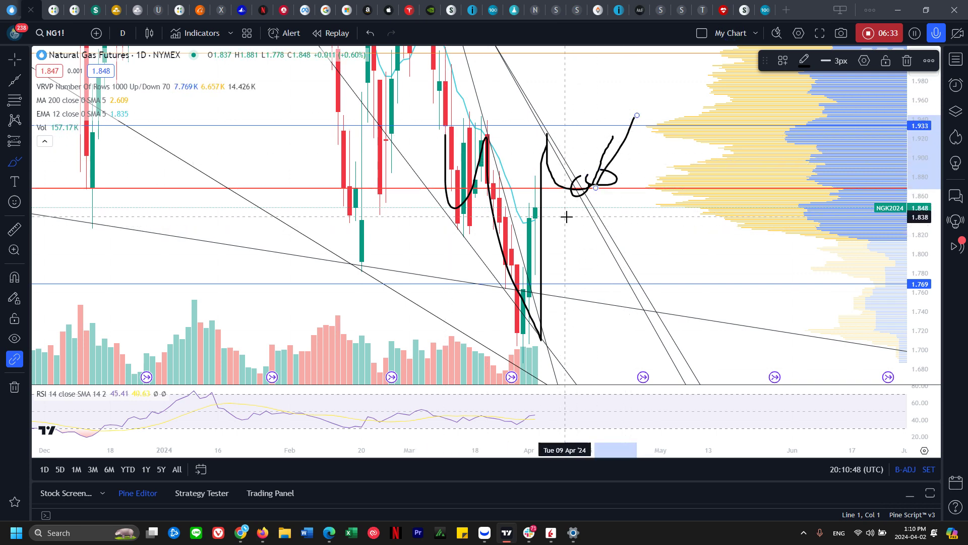
pyautogui.moveTo(927, 165); pyautogui.dragTo(926, 220)
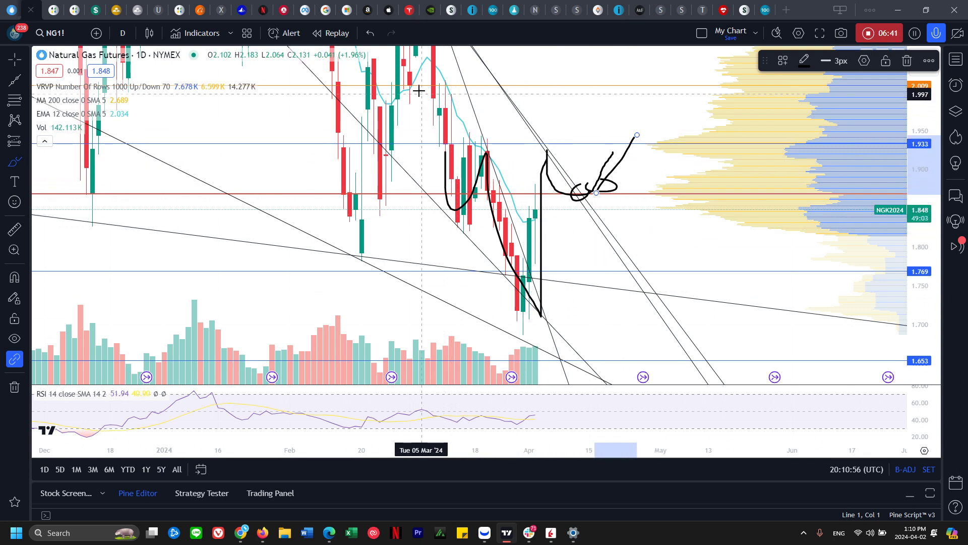
pyautogui.hotkey('ctrl', 'z')
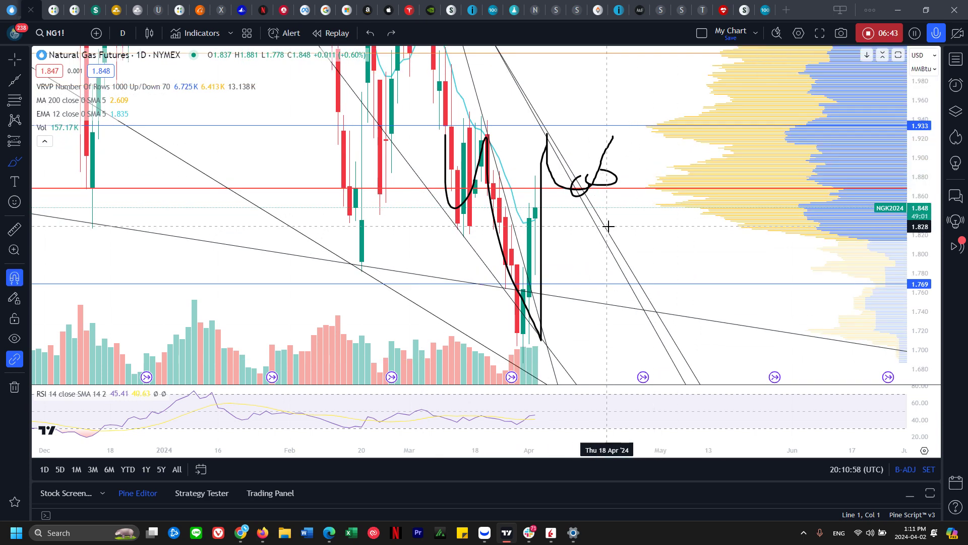
pyautogui.hotkey('ctrl', 'z')
# Brush a wider outline from the March decline to a projected rise near 2.02, mark a neckline around 1.93, and undo the drawings.
pyautogui.moveTo(922, 121); pyautogui.dragTo(921, 334)
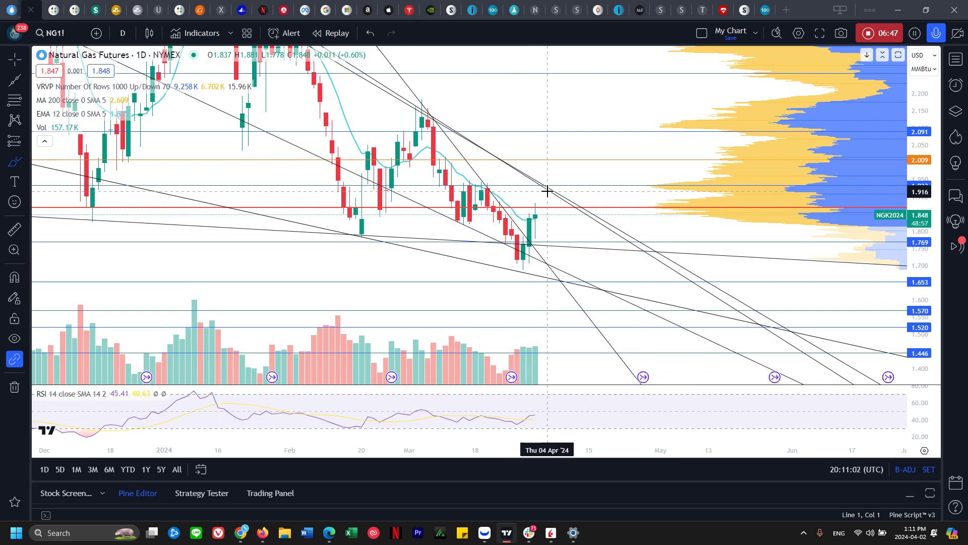
pyautogui.moveTo(427, 131)
pyautogui.mouseDown()
pyautogui.moveTo(497, 207)
pyautogui.moveTo(588, 156)
pyautogui.mouseUp()
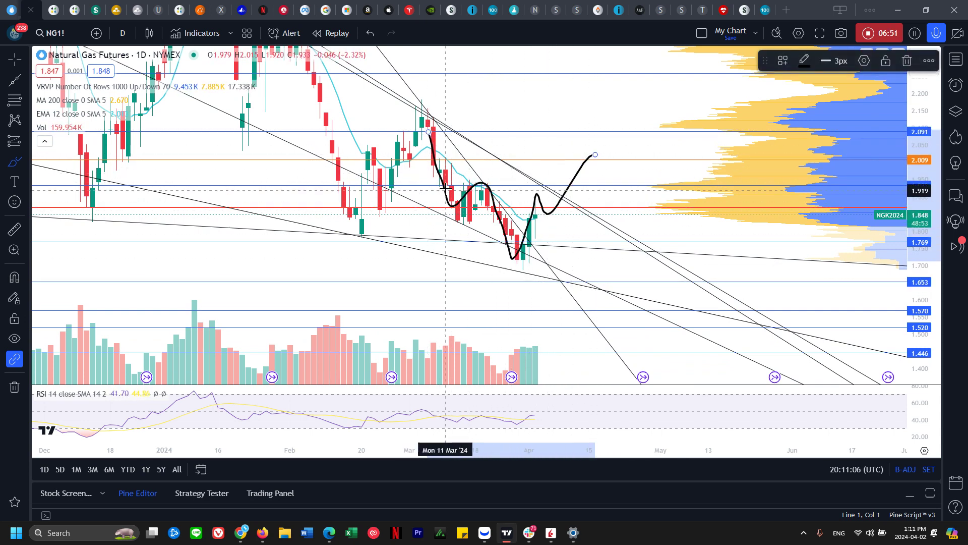
pyautogui.moveTo(442, 185); pyautogui.dragTo(599, 189)
pyautogui.hotkey('ctrl', 'z')
pyautogui.hotkey('ctrl', 'z')
pyautogui.hotkey('ctrl', 'z')
pyautogui.hotkey('ctrl', 'z')
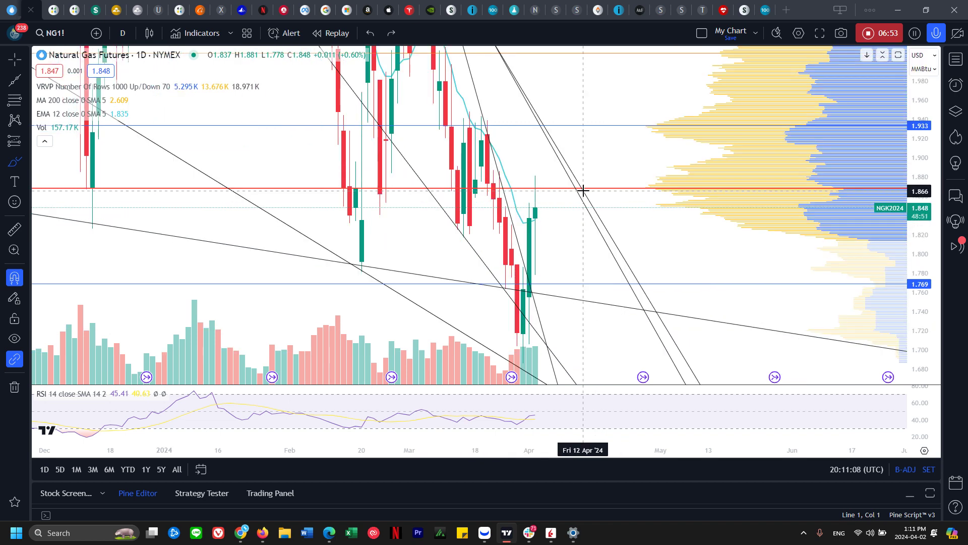
# Switch to the United States Natural Gas Fund LP (UNG) 1-hour chart and bring the March and April candles into closer view.
pyautogui.moveTo(923, 121); pyautogui.dragTo(923, 222)
pyautogui.click(54, 9)
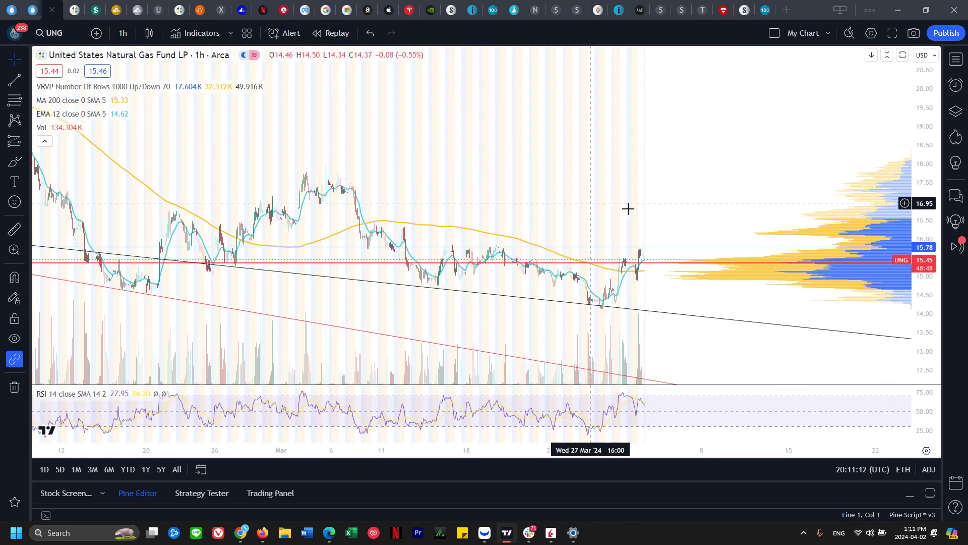
pyautogui.moveTo(627, 207); pyautogui.dragTo(613, 177)
pyautogui.scroll(3, 701, 228)
pyautogui.moveTo(575, 253); pyautogui.dragTo(655, 251)
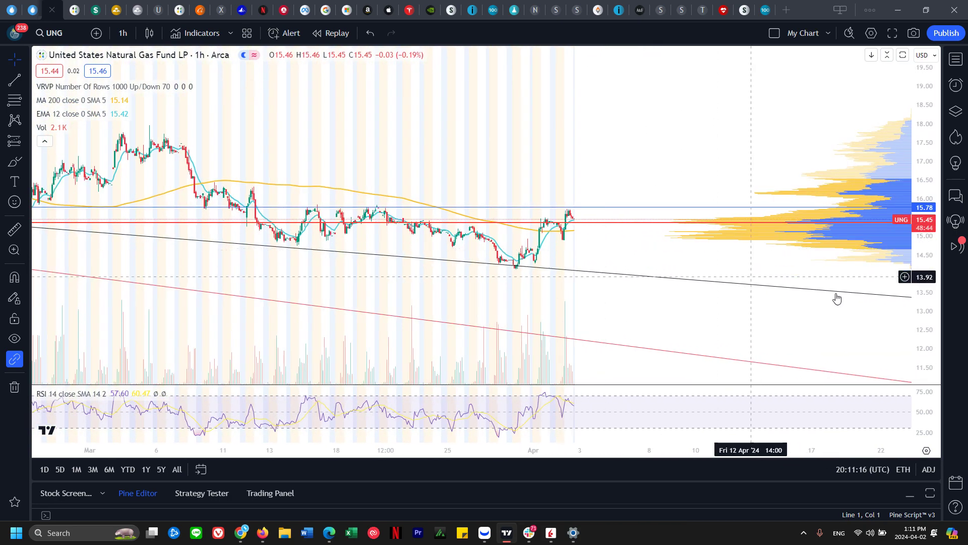
pyautogui.moveTo(933, 285); pyautogui.dragTo(595, 190)
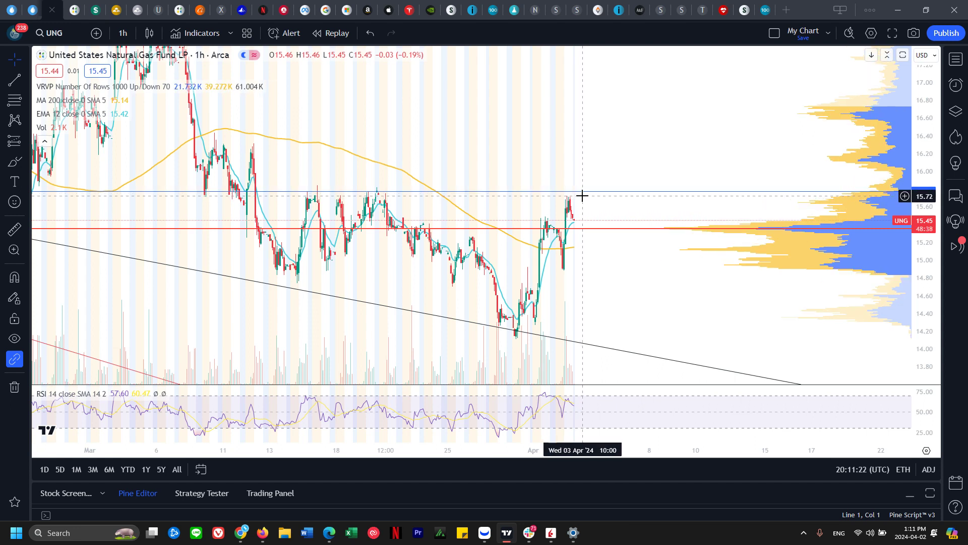
# Brush ellipses around the mid-March highs and the latest high near 15.7 on the UNG chart, and undo them.
pyautogui.click(15, 162)
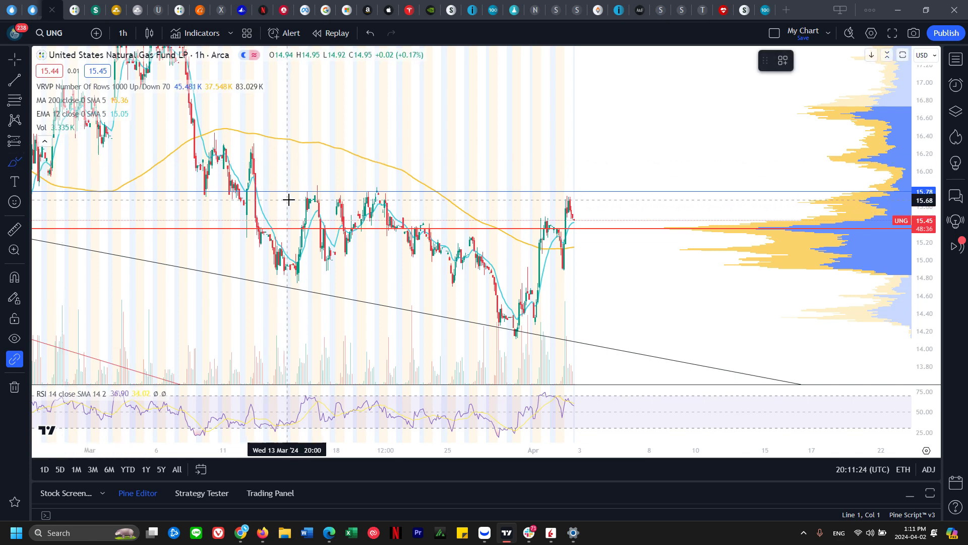
pyautogui.moveTo(296, 199)
pyautogui.mouseDown()
pyautogui.moveTo(410, 197)
pyautogui.moveTo(338, 188)
pyautogui.mouseUp()
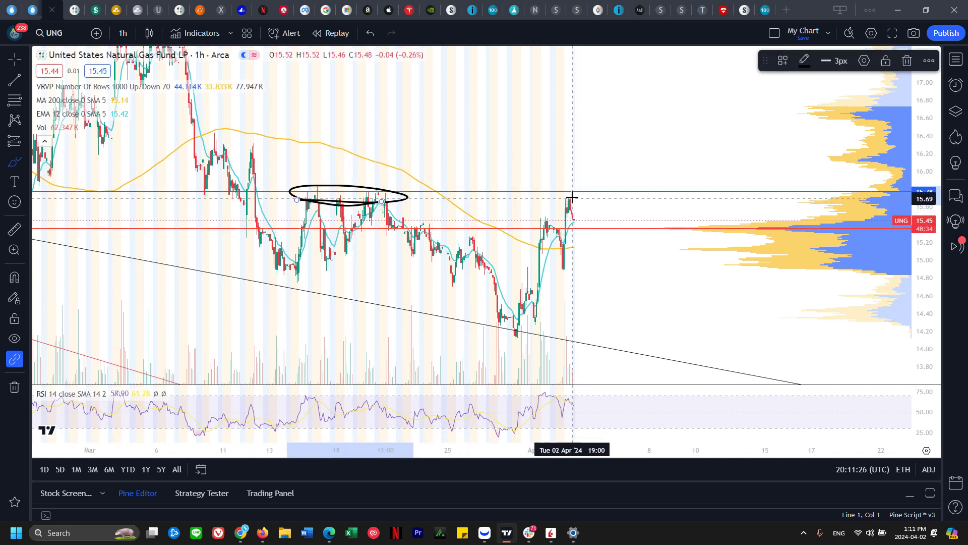
pyautogui.moveTo(564, 194)
pyautogui.mouseDown()
pyautogui.moveTo(555, 198)
pyautogui.moveTo(560, 189)
pyautogui.mouseUp()
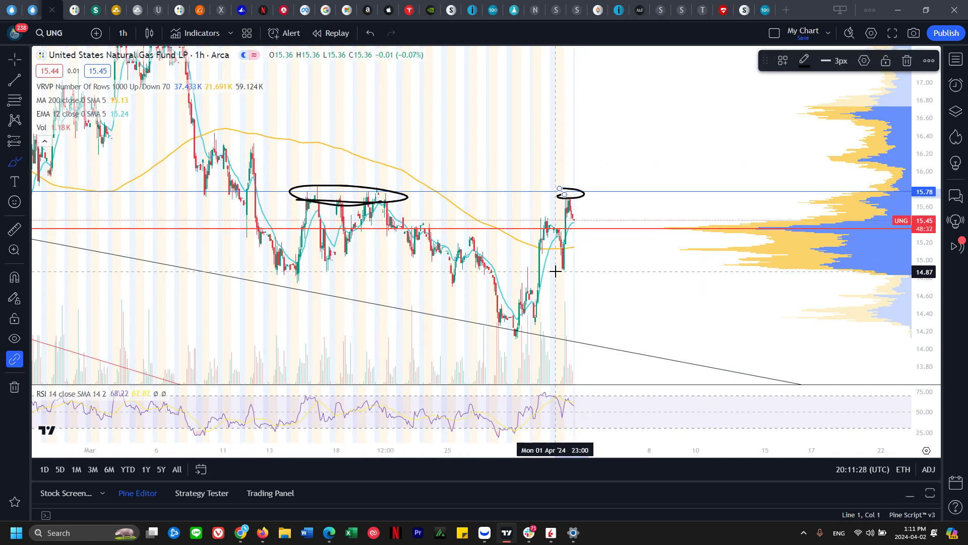
pyautogui.hotkey('ctrl', 'z')
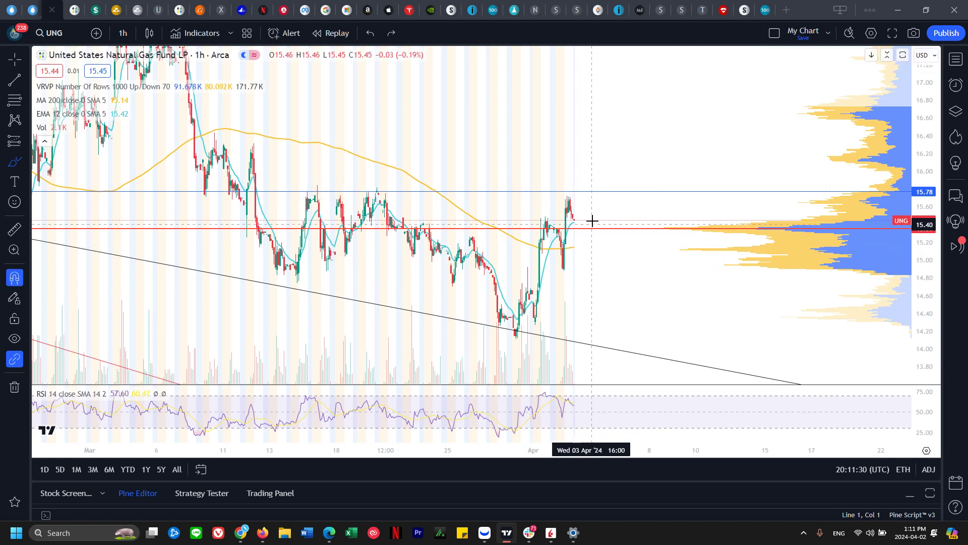
# Brush a horizontal resistance line at about 16.3 from late February into mid-April, check the NG1! chart, and undo the line.
pyautogui.scroll(-2, 885, 165)
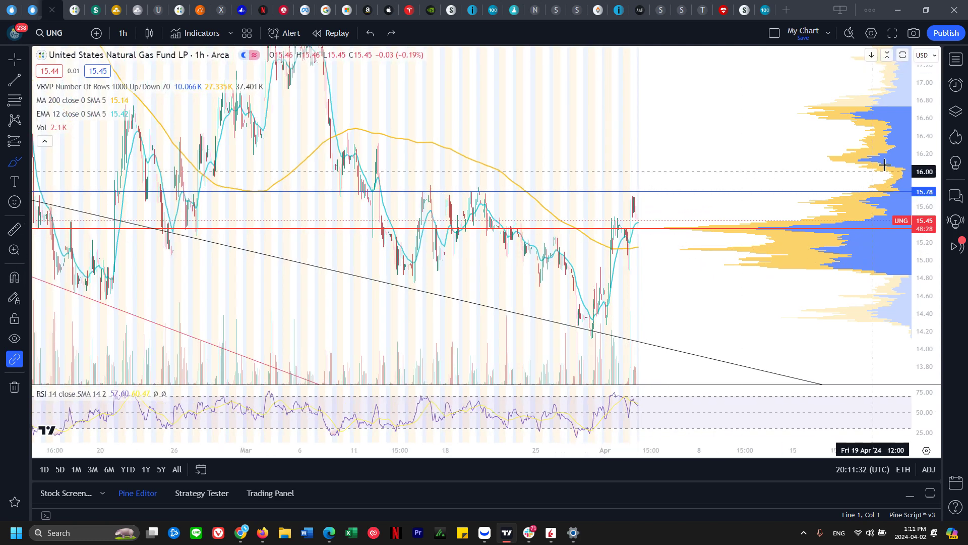
pyautogui.moveTo(925, 169); pyautogui.dragTo(925, 270)
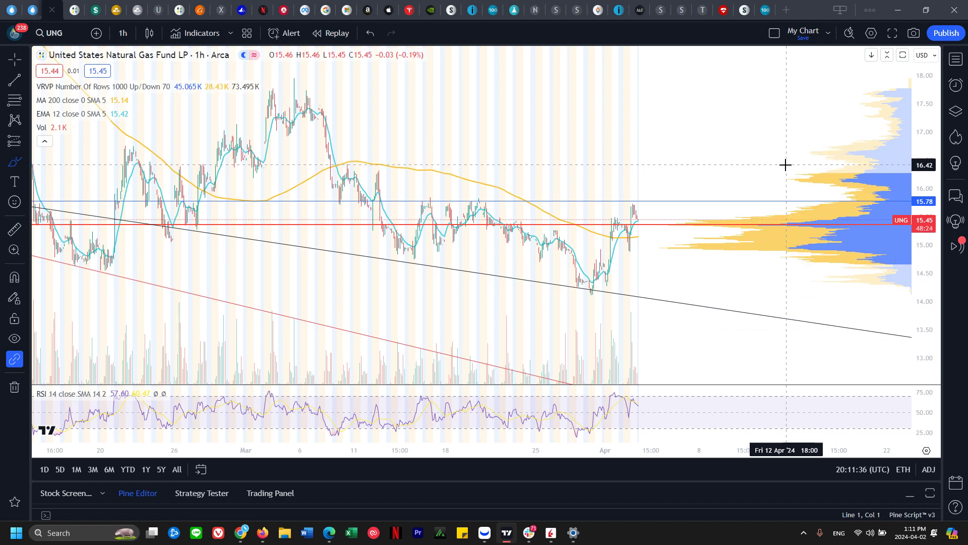
pyautogui.moveTo(786, 165); pyautogui.dragTo(119, 173)
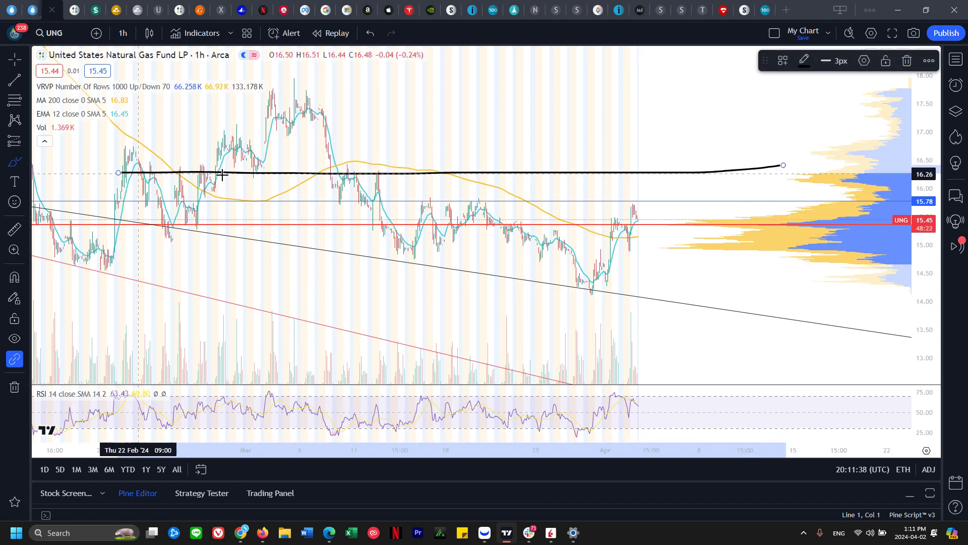
pyautogui.hotkey('ctrl', 'shift', 'Tab')
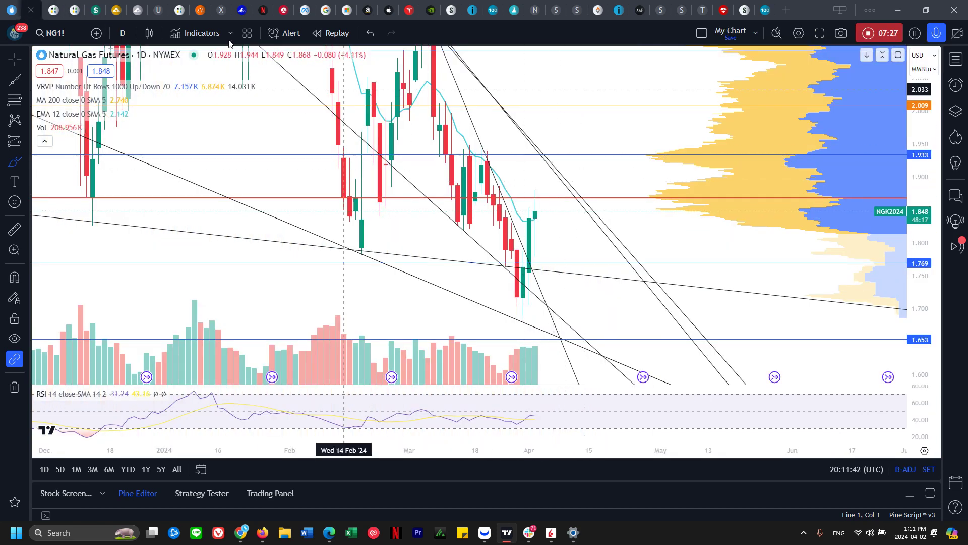
pyautogui.hotkey('ctrl', 'Tab')
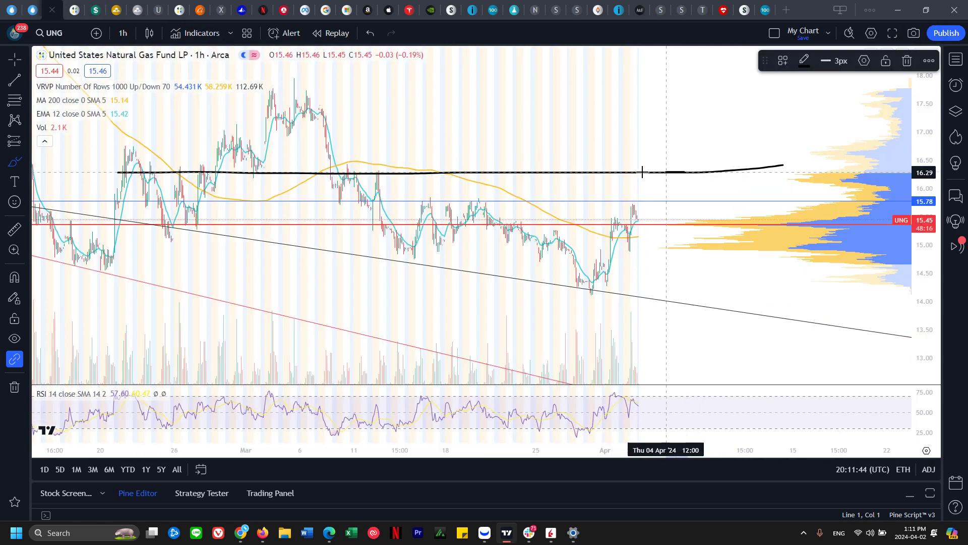
pyautogui.hotkey('ctrl', 'z')
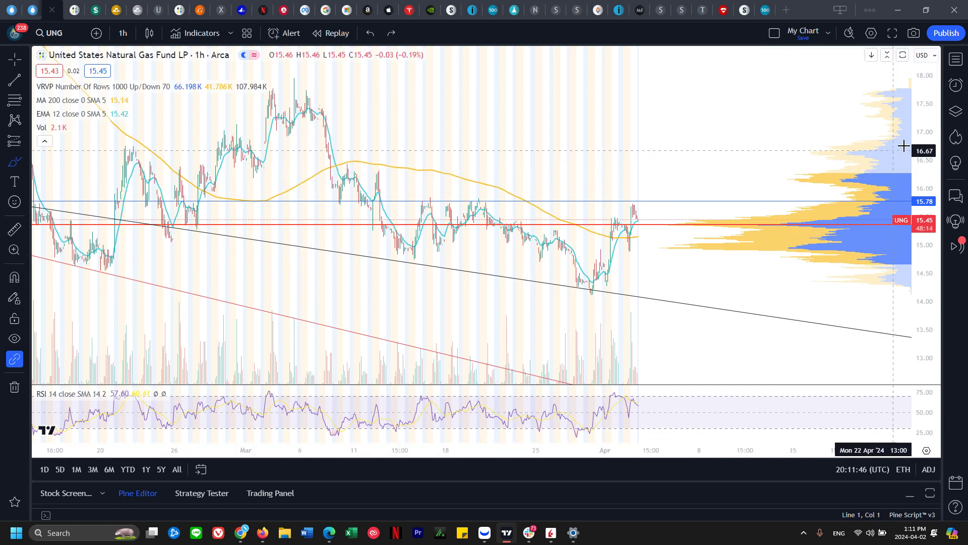
# Switch the UNG chart to the 4-hour interval, Brush a stroke from the March decline to the latest candles, and undo it.
pyautogui.click(123, 33)
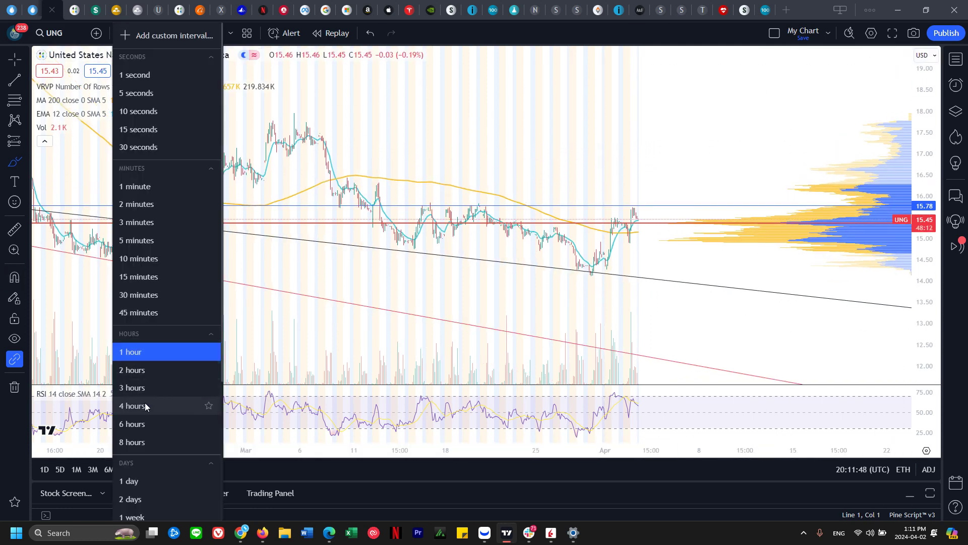
pyautogui.click(204, 405)
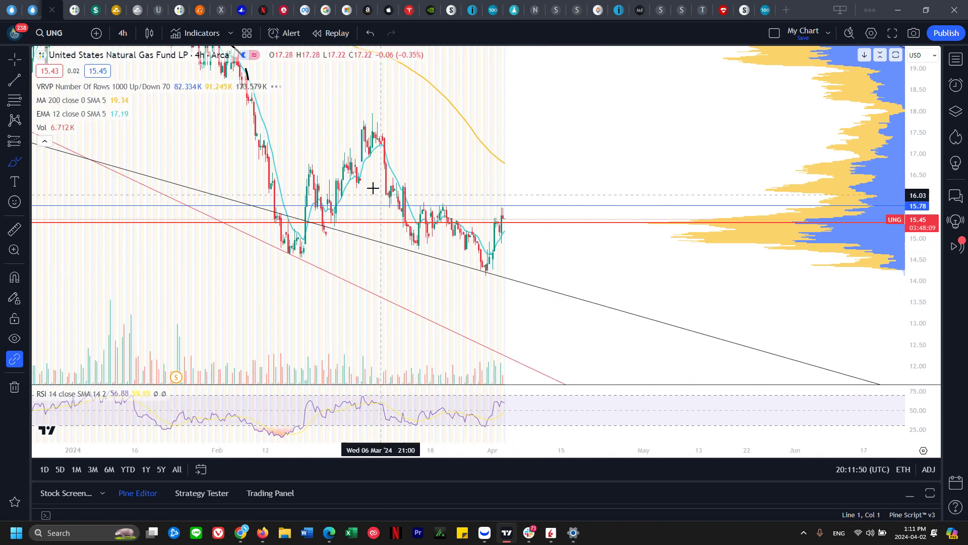
pyautogui.moveTo(389, 161)
pyautogui.mouseDown()
pyautogui.moveTo(459, 268)
pyautogui.moveTo(501, 247)
pyautogui.mouseUp()
pyautogui.hotkey('ctrl', 'z')
pyautogui.hotkey('ctrl', 'z')
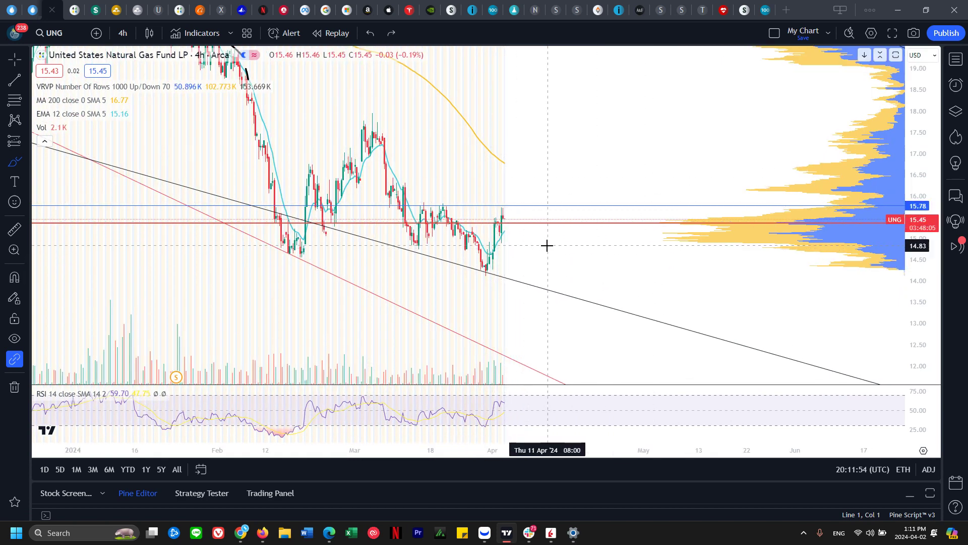
# Brush marks at the late-March low near 14.2 and along the rebound with its pullback to about 14.9, and undo them.
pyautogui.moveTo(922, 280); pyautogui.dragTo(944, 136)
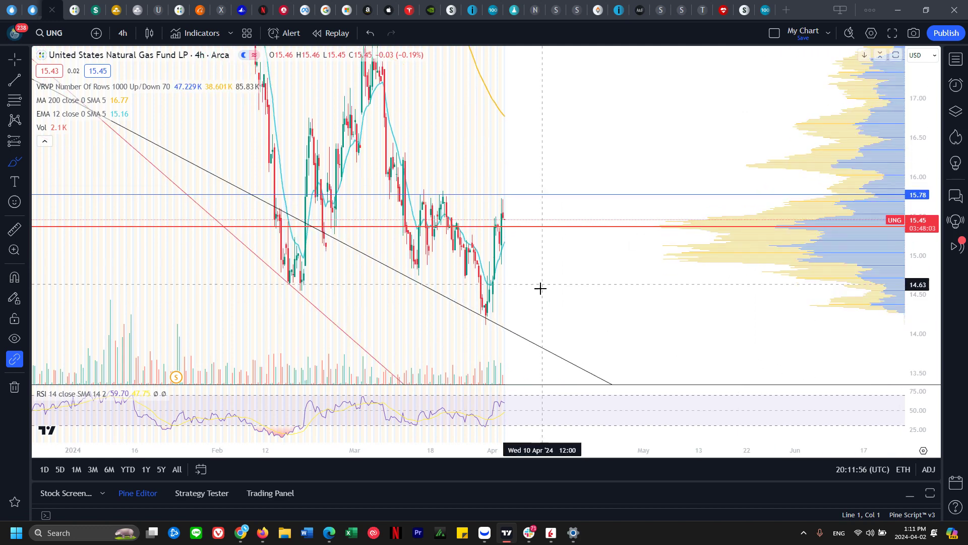
pyautogui.moveTo(481, 319)
pyautogui.mouseDown()
pyautogui.moveTo(500, 241)
pyautogui.moveTo(504, 258)
pyautogui.mouseUp()
pyautogui.hotkey('ctrl', 'z')
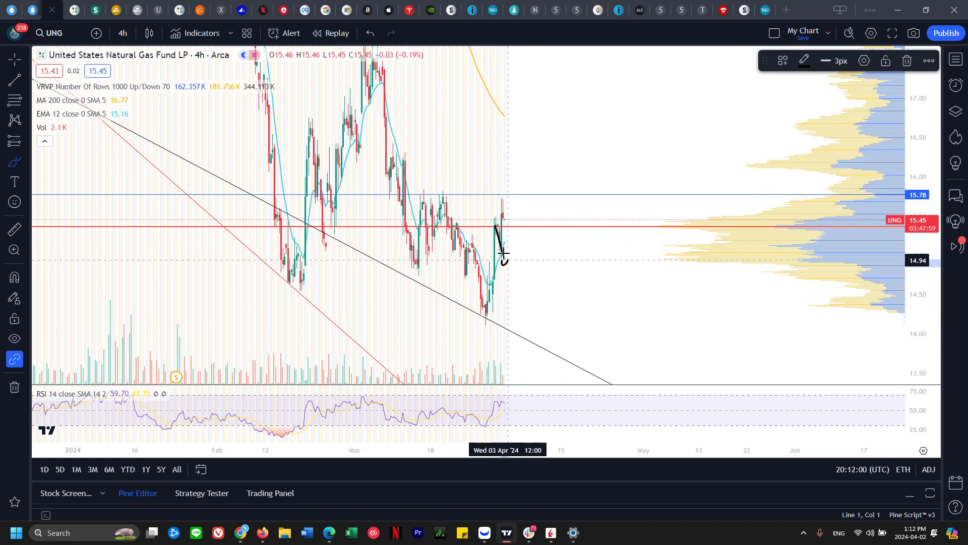
pyautogui.moveTo(486, 311)
pyautogui.mouseDown()
pyautogui.moveTo(487, 326)
pyautogui.moveTo(489, 237)
pyautogui.moveTo(499, 260)
pyautogui.mouseUp()
pyautogui.moveTo(492, 223); pyautogui.dragTo(493, 223)
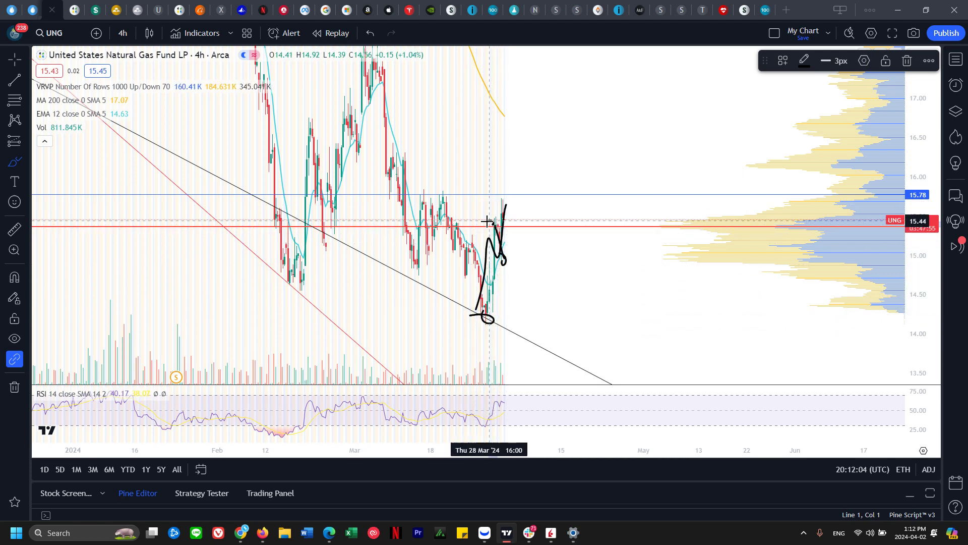
pyautogui.hotkey('ctrl', 'z')
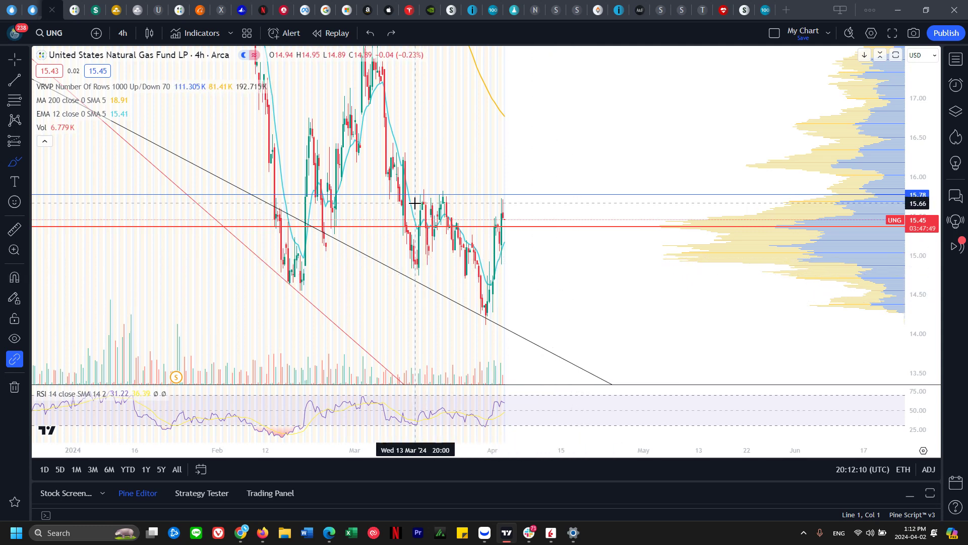
# Brush an inverse head-and-shoulders outline on UNG with a breakout stroke to about 16.1, compare the NG1! chart, and undo the marks.
pyautogui.moveTo(407, 203)
pyautogui.mouseDown()
pyautogui.moveTo(468, 250)
pyautogui.moveTo(510, 213)
pyautogui.moveTo(574, 211)
pyautogui.mouseUp()
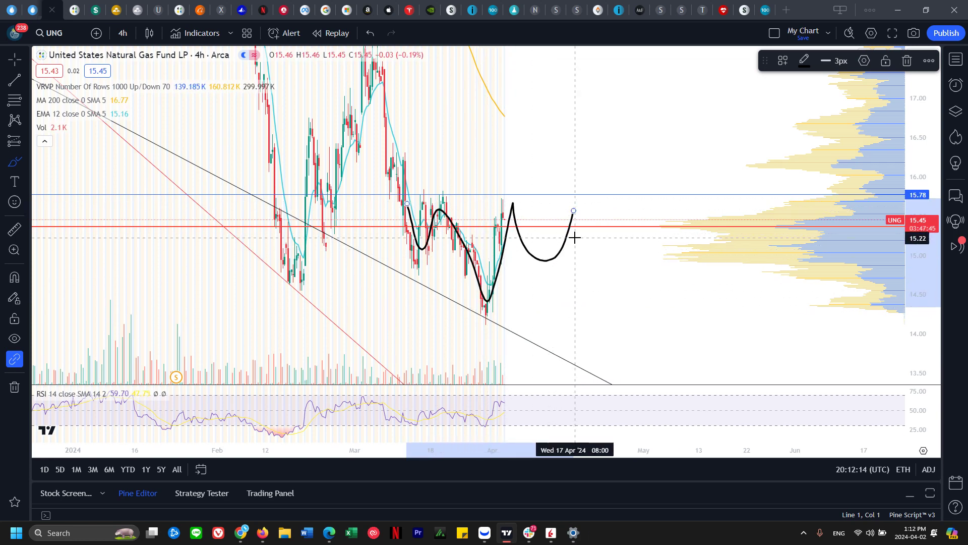
pyautogui.moveTo(507, 216); pyautogui.dragTo(527, 166)
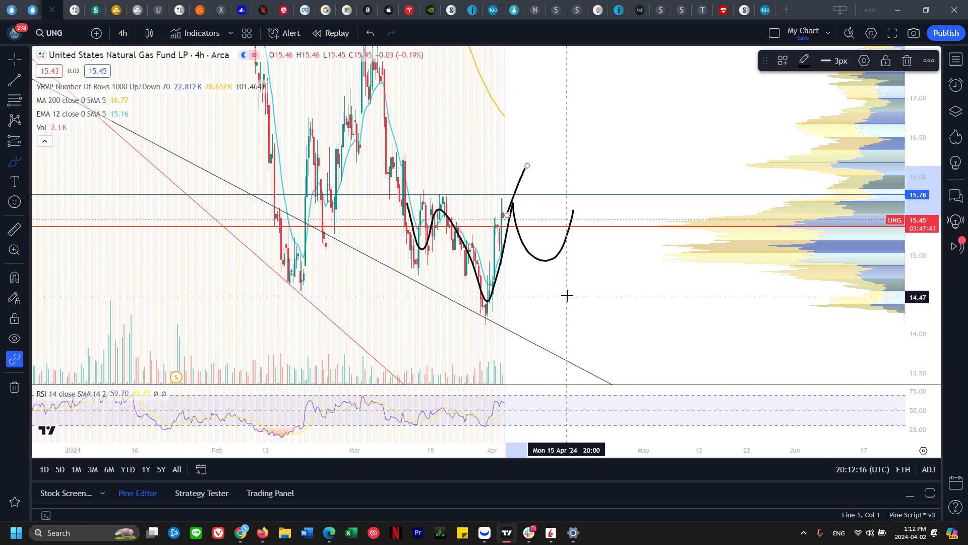
pyautogui.click(32, 10)
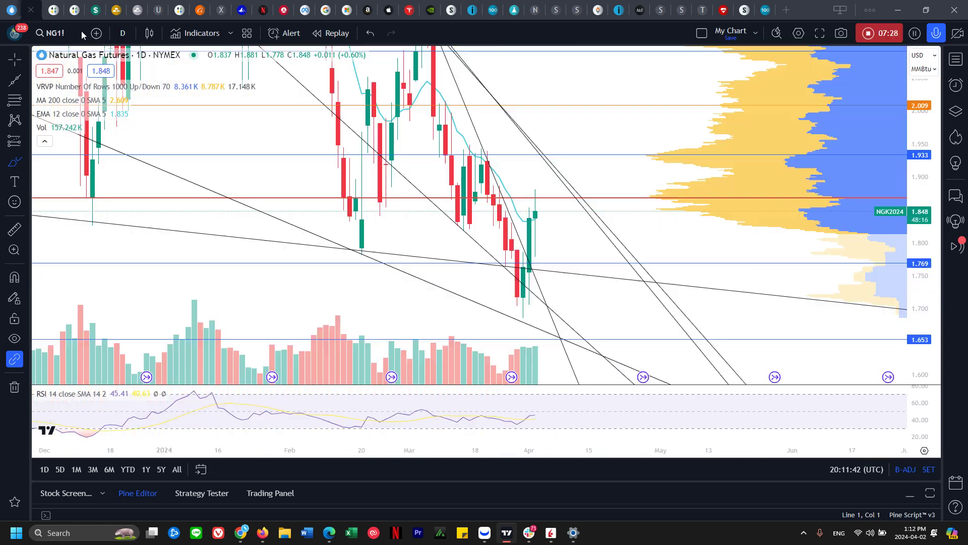
pyautogui.moveTo(541, 194); pyautogui.dragTo(549, 161)
pyautogui.hotkey('ctrl', 'Tab')
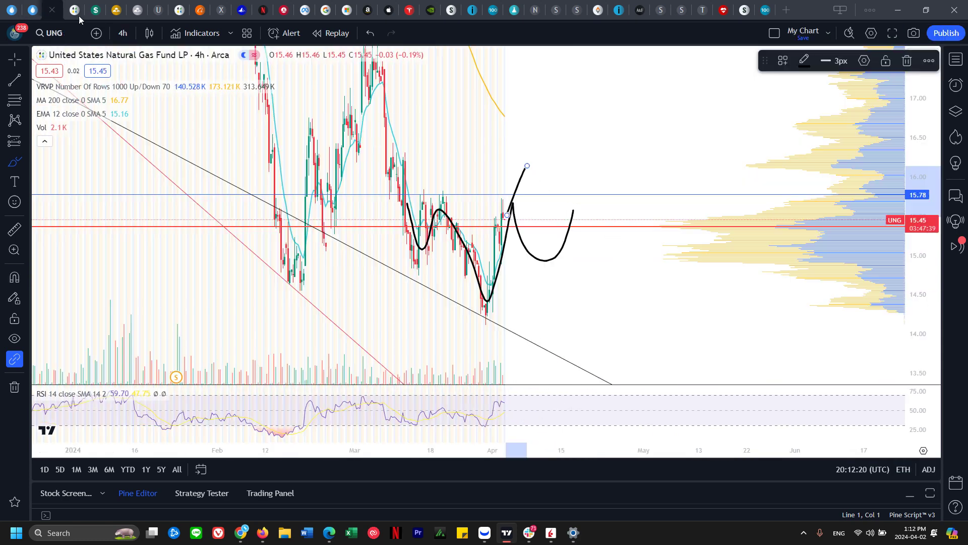
pyautogui.hotkey('ctrl', 'z')
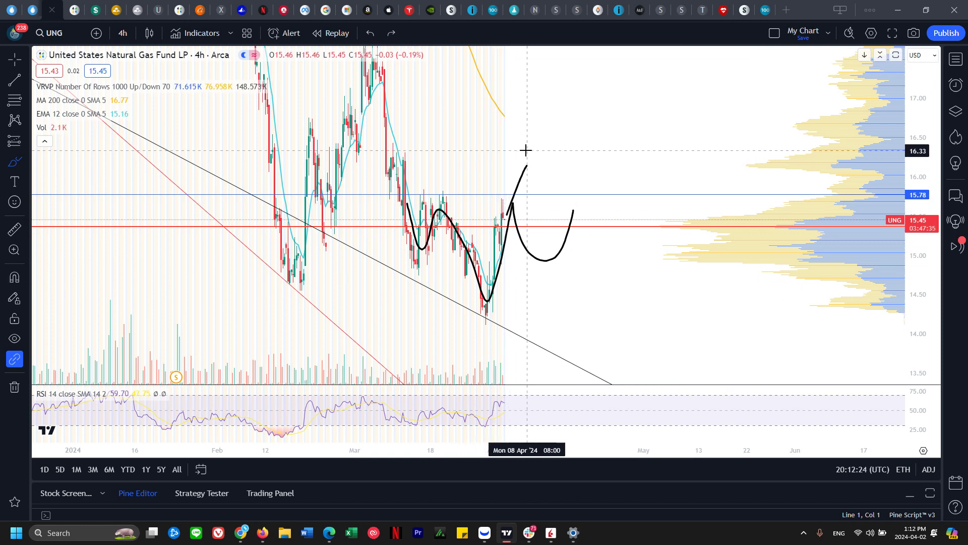
pyautogui.moveTo(525, 151); pyautogui.dragTo(519, 157)
pyautogui.hotkey('ctrl', 'z')
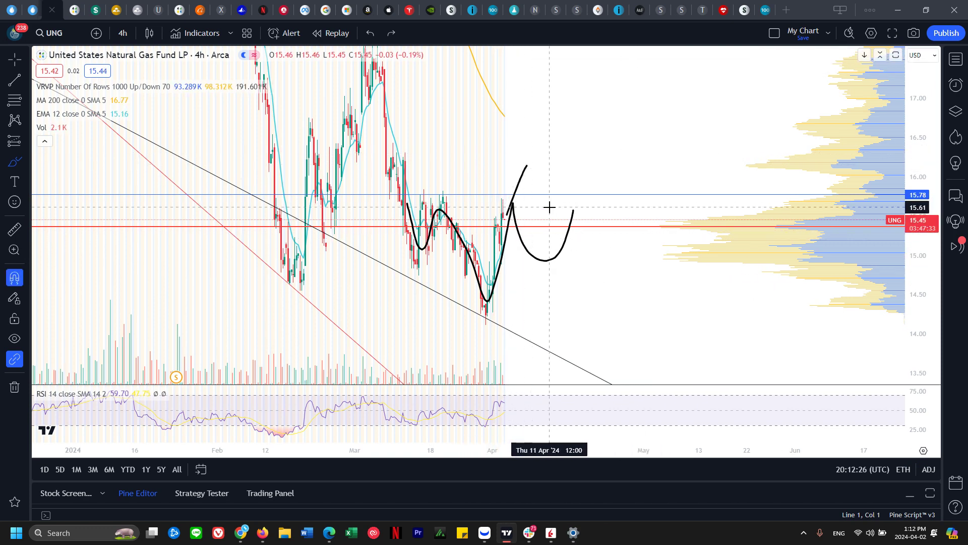
pyautogui.hotkey('ctrl', 'z')
pyautogui.hotkey('ctrl', 'z')
# Switch the UNG chart to the 1-day interval, Brush a wavy stroke from about 15.8 into early May, and delete it.
pyautogui.moveTo(928, 309); pyautogui.dragTo(927, 262)
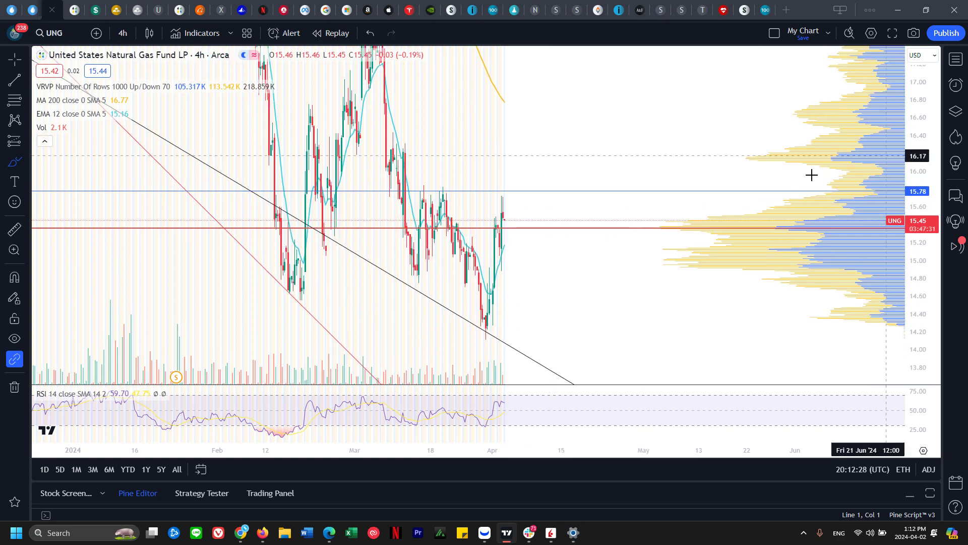
pyautogui.click(121, 33)
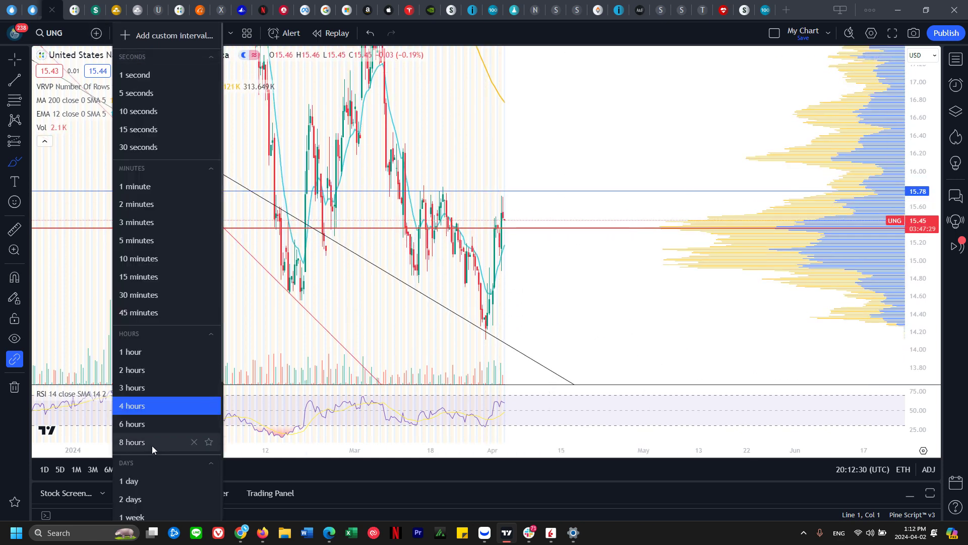
pyautogui.click(151, 444)
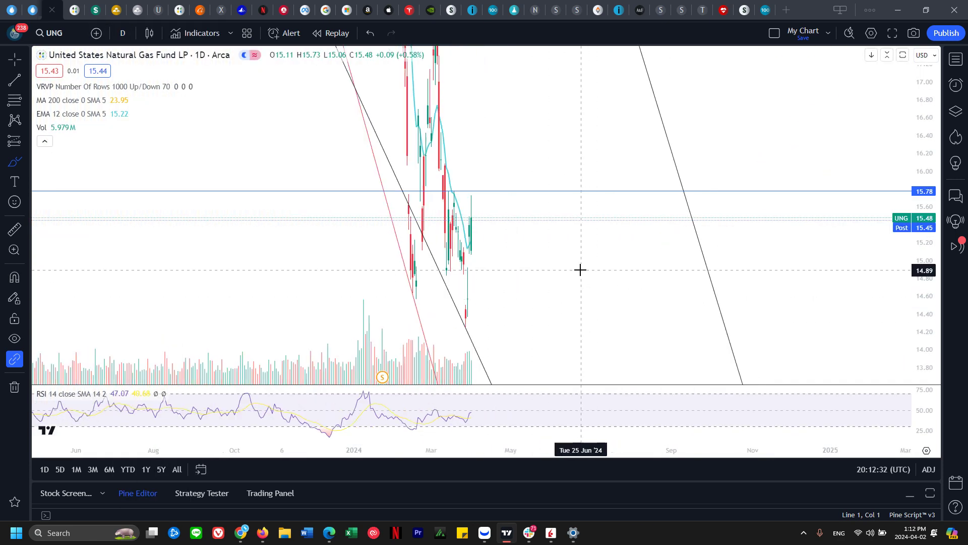
pyautogui.moveTo(477, 192); pyautogui.dragTo(520, 205)
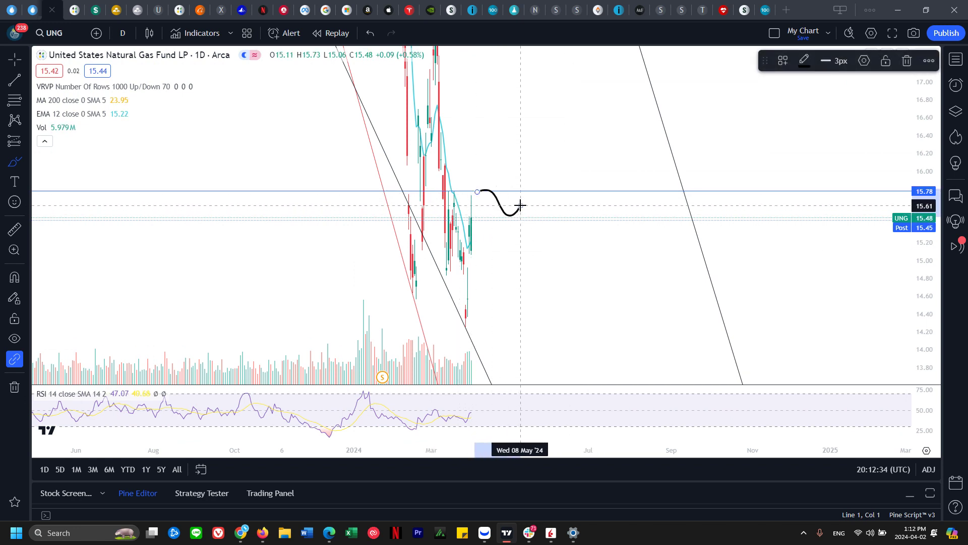
pyautogui.press('Delete')
# Brush a rising stroke from UNG's late-March low near 14.3 to about 15.7 and delete it.
pyautogui.moveTo(930, 117); pyautogui.dragTo(933, 252)
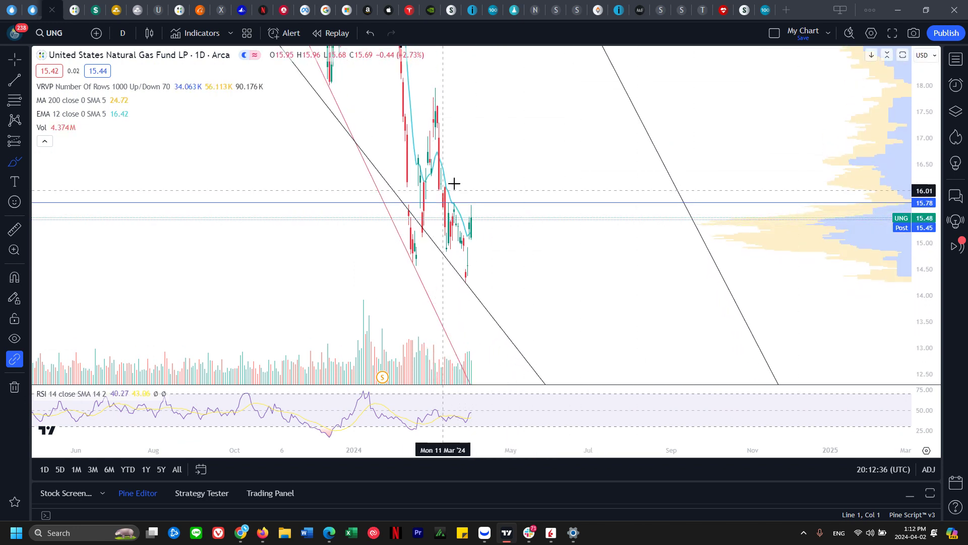
pyautogui.moveTo(464, 281); pyautogui.dragTo(468, 206)
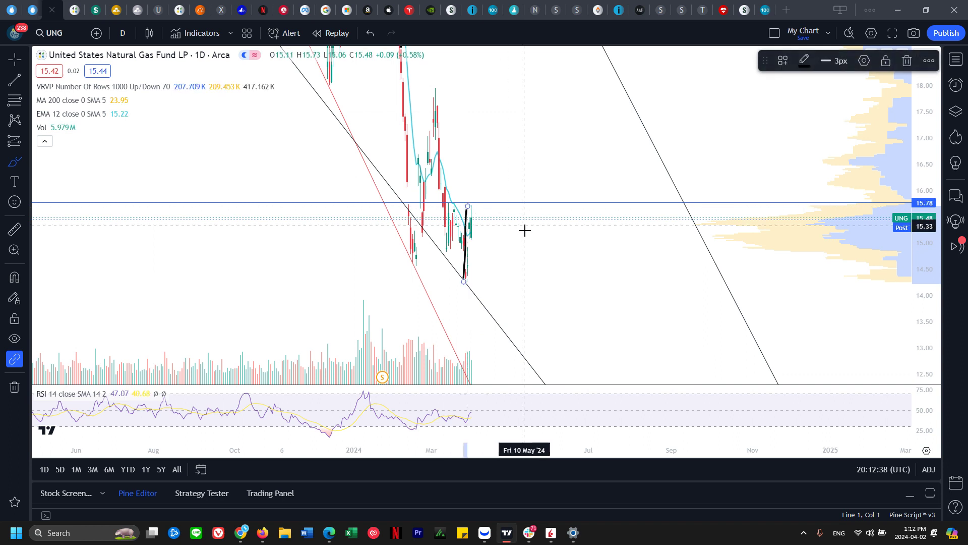
pyautogui.press('Delete')
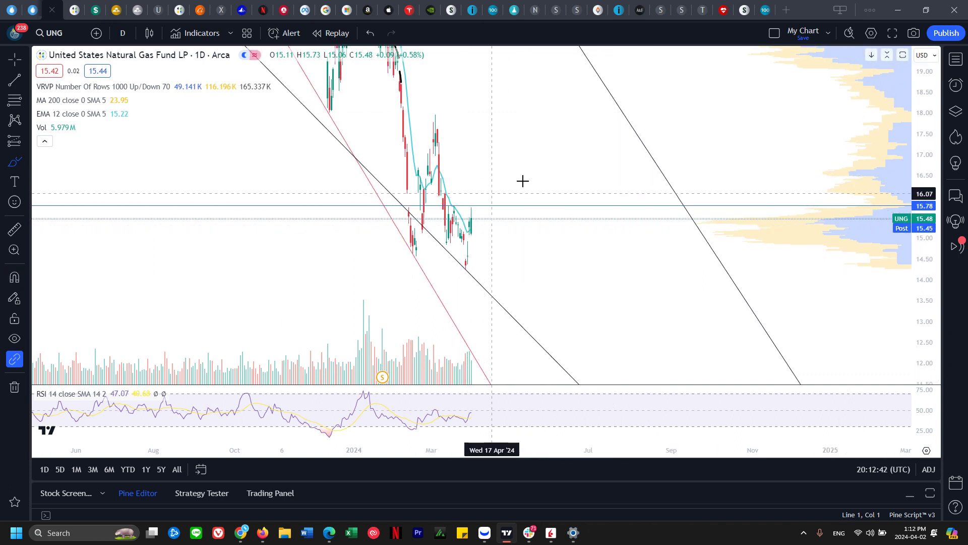
# Brush marks at UNG's December 2023 low near 18 and along the rebound, pullback and January rally, and undo them.
pyautogui.moveTo(922, 125); pyautogui.dragTo(931, 310)
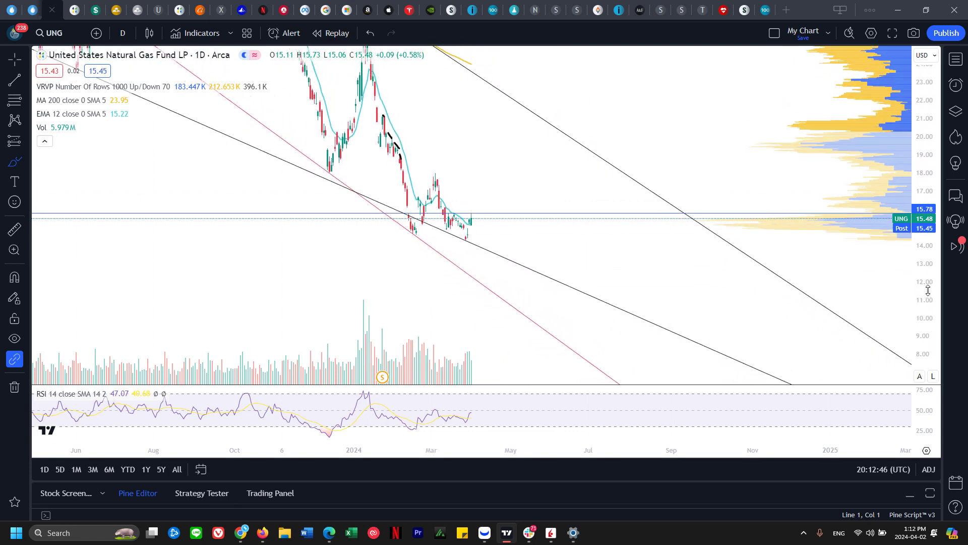
pyautogui.moveTo(925, 189); pyautogui.dragTo(925, 234)
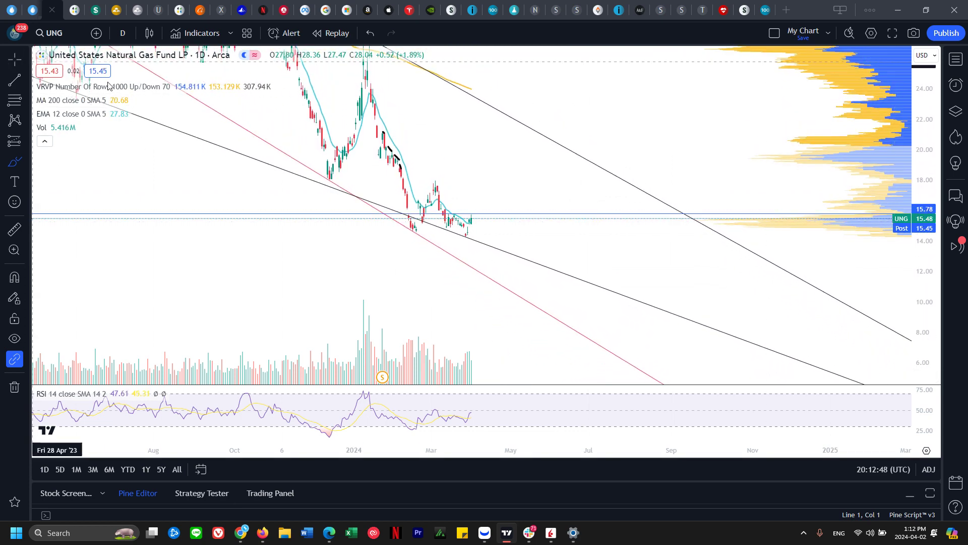
pyautogui.moveTo(435, 143); pyautogui.dragTo(445, 195)
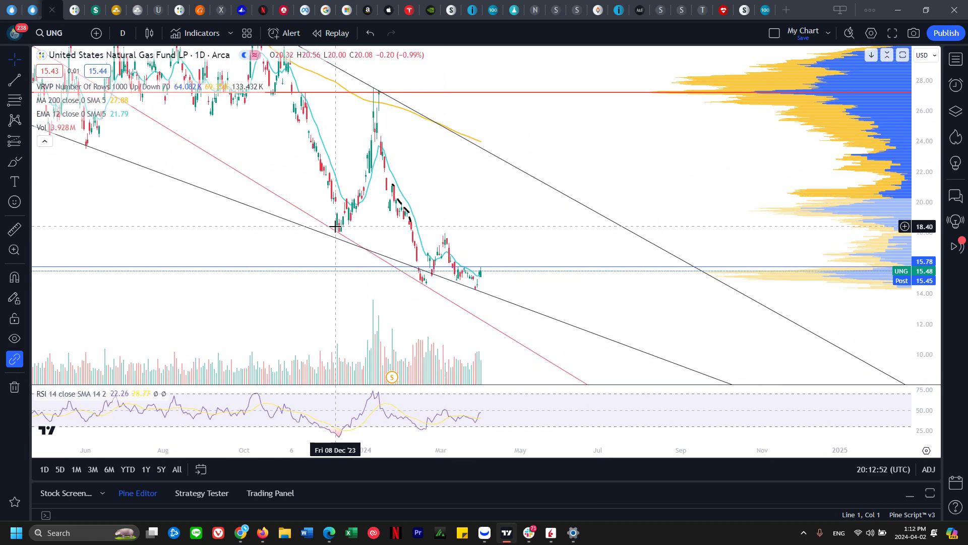
pyautogui.click(9, 161)
pyautogui.moveTo(337, 229); pyautogui.dragTo(344, 198)
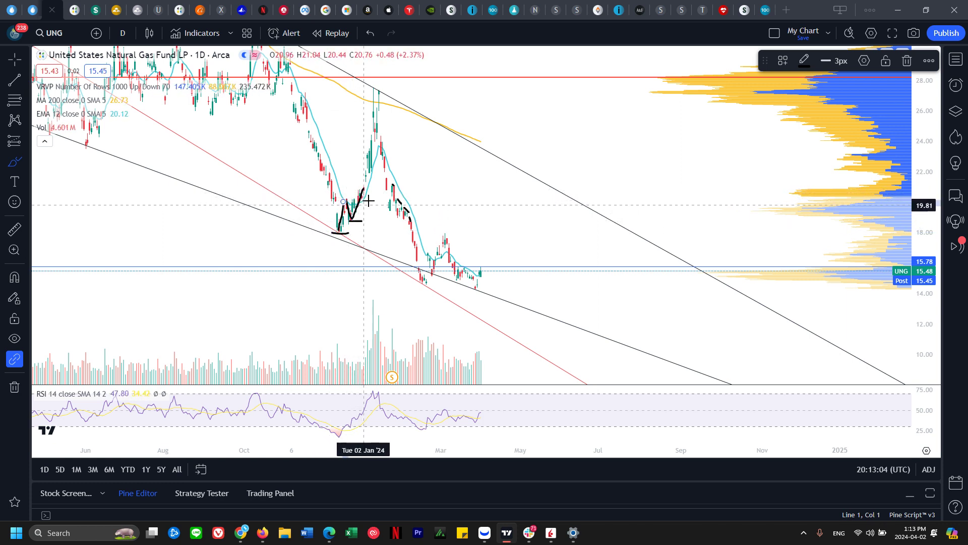
pyautogui.moveTo(361, 193); pyautogui.dragTo(381, 105)
pyautogui.hotkey('ctrl', 'z')
pyautogui.hotkey('ctrl', 'z')
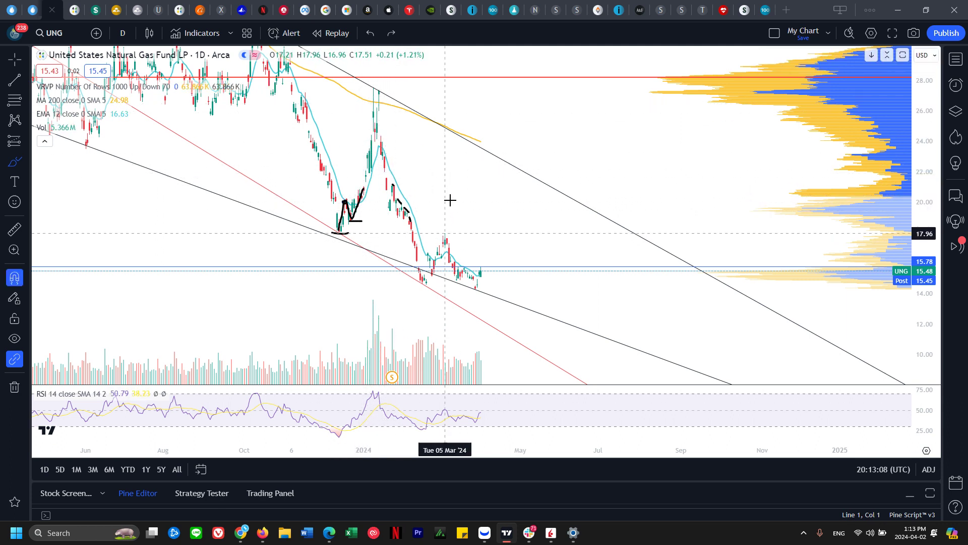
pyautogui.hotkey('ctrl', 'z')
pyautogui.hotkey('ctrl', 'z')
pyautogui.hotkey('ctrl', 'z')
pyautogui.hotkey('ctrl', 'z')
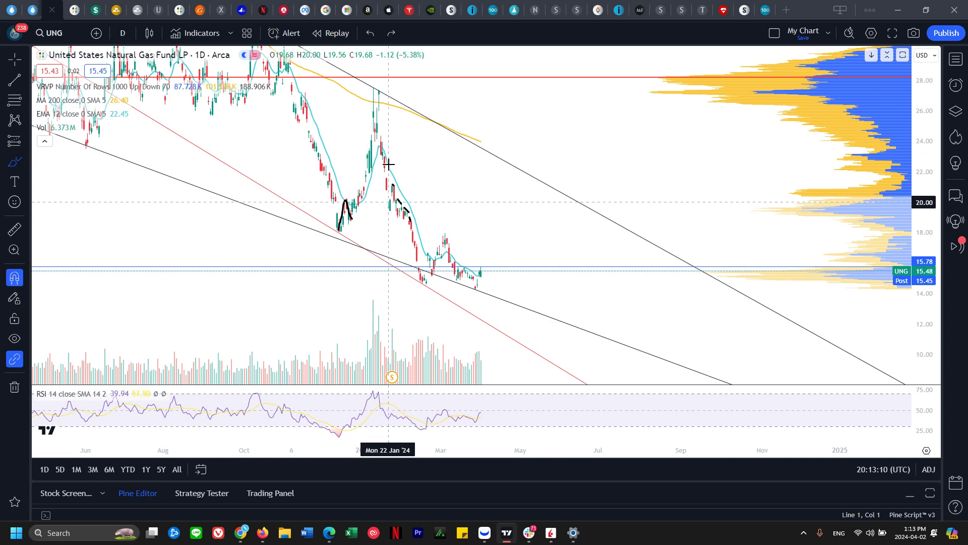
# Brush a rising stroke from UNG's late-March low to about 16.0, undo it, and leave the Brush.
pyautogui.scroll(1, 499, 276)
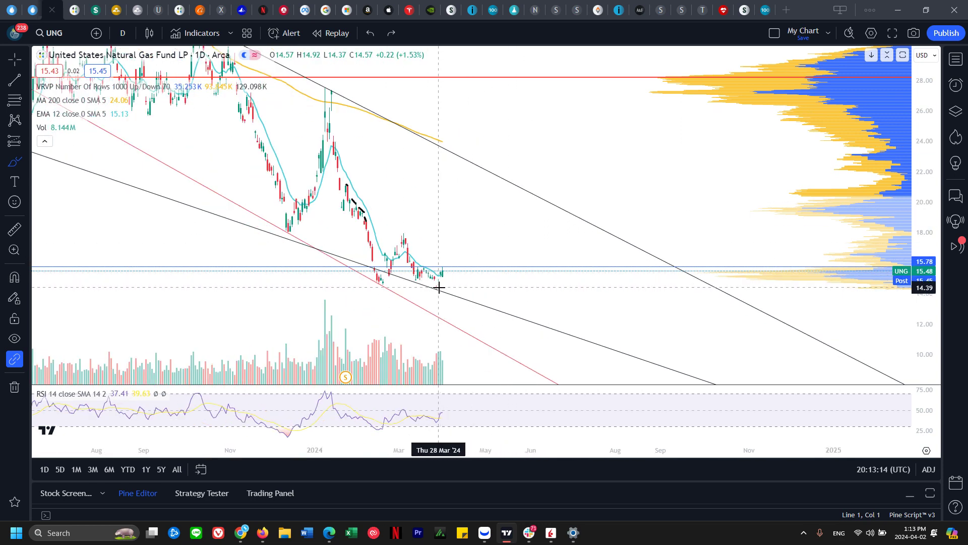
pyautogui.moveTo(437, 289); pyautogui.dragTo(447, 261)
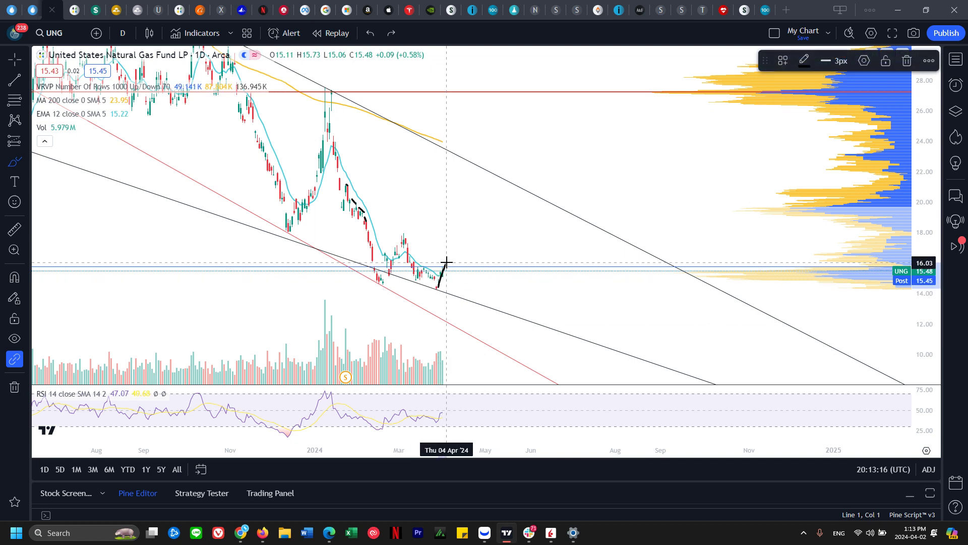
pyautogui.hotkey('ctrl', 'z')
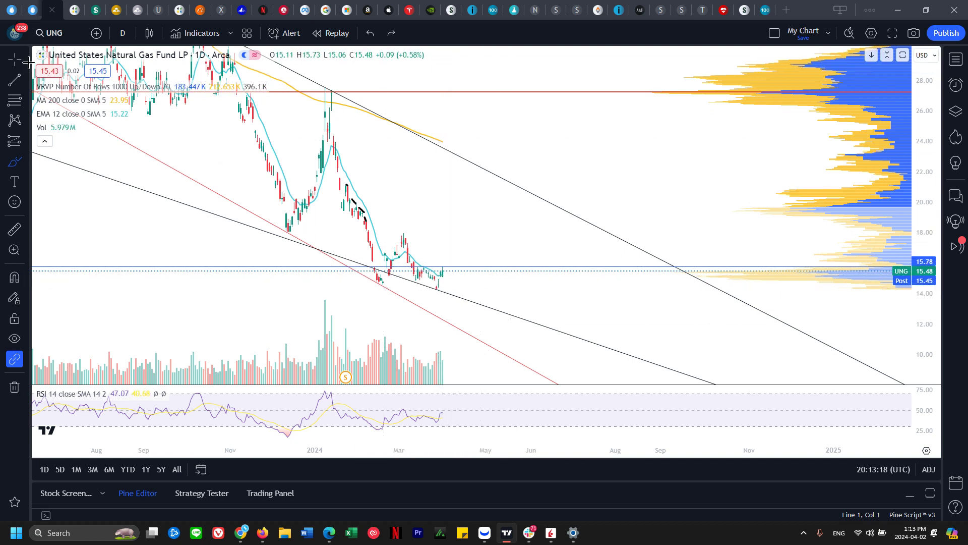
pyautogui.click(16, 61)
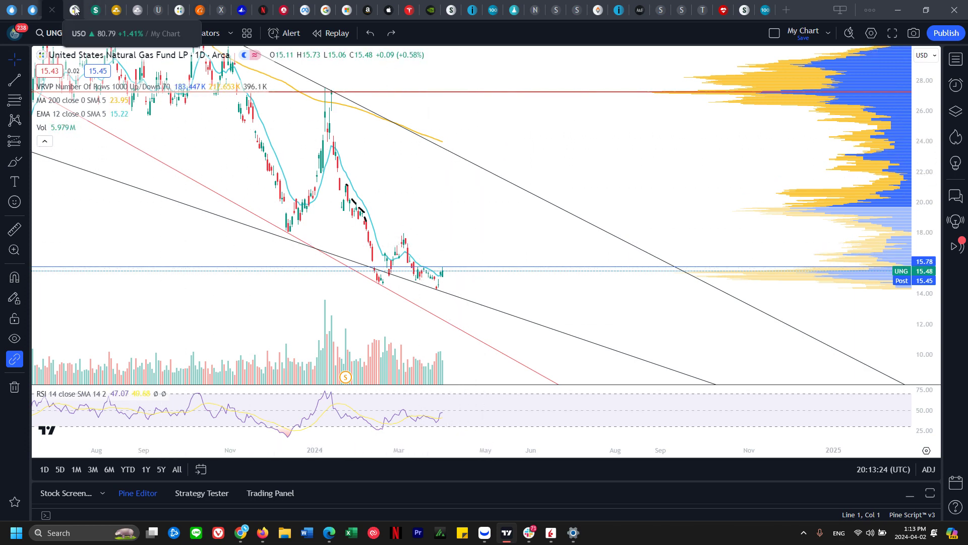
# Brush a short stroke between about 1.84 and 1.79 beside the latest NG1! candles, and undo a second stroke near 1.93.
pyautogui.click(13, 10)
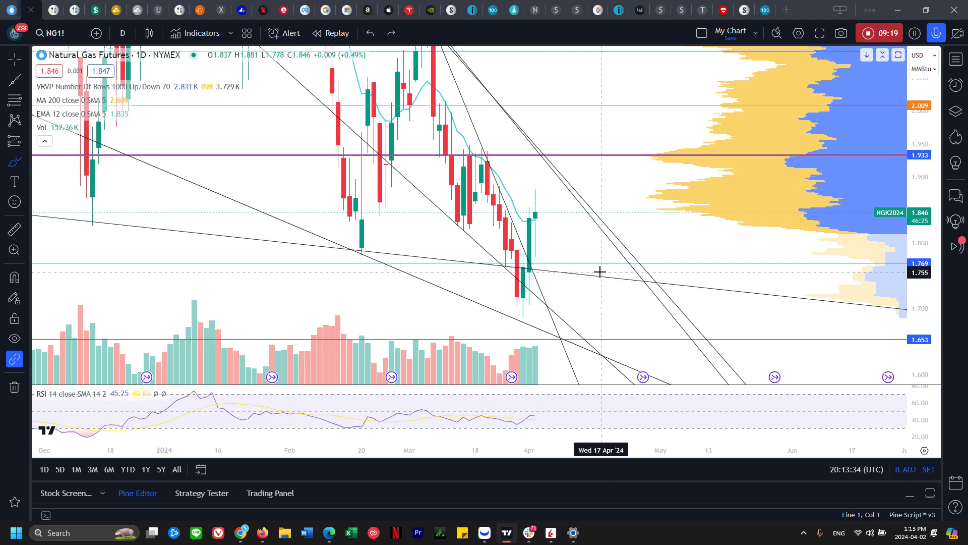
pyautogui.moveTo(565, 217); pyautogui.dragTo(553, 249)
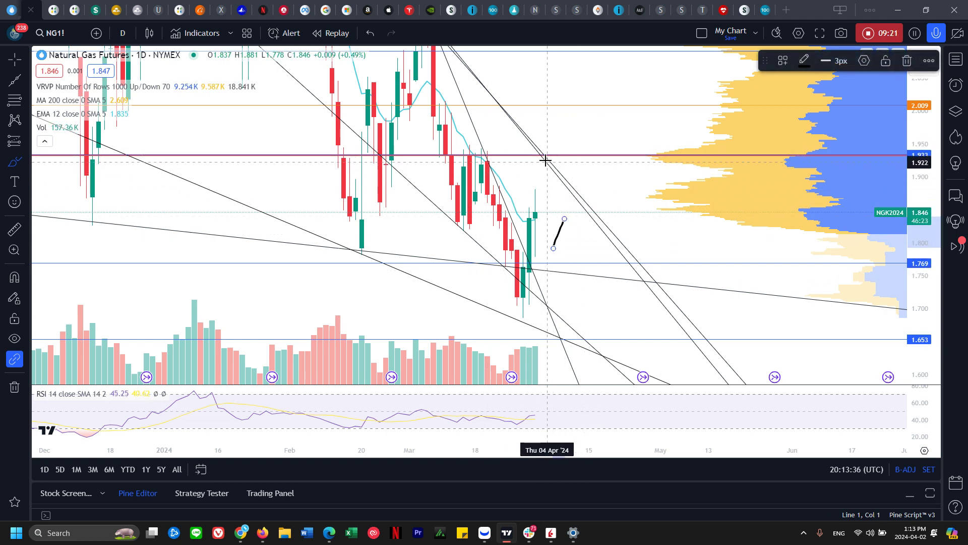
pyautogui.moveTo(539, 152)
pyautogui.mouseDown()
pyautogui.moveTo(546, 160)
pyautogui.moveTo(529, 145)
pyautogui.mouseUp()
pyautogui.hotkey('ctrl', 'z')
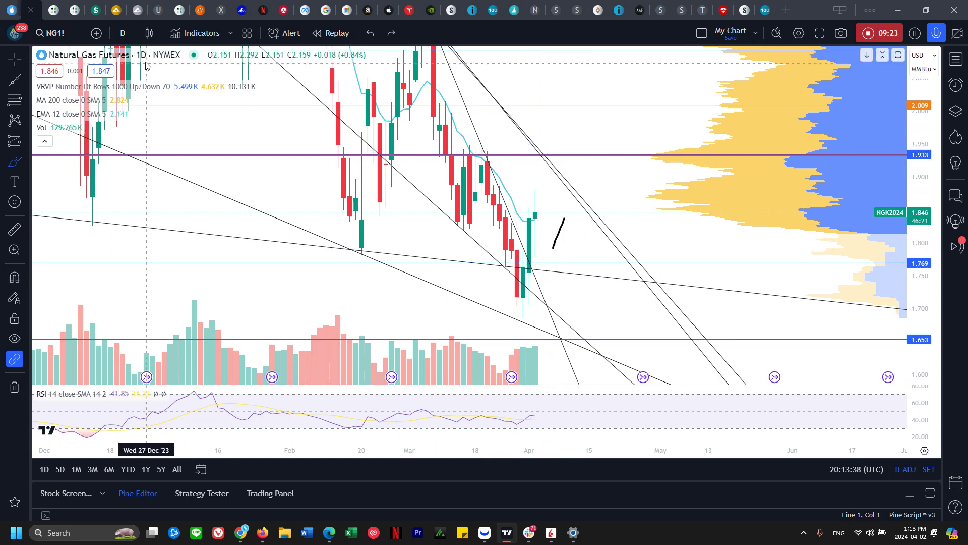
# Open the USO chart and examine the daily price action from the September 2023 high to the latest candles.
pyautogui.click(54, 10)
pyautogui.click(74, 10)
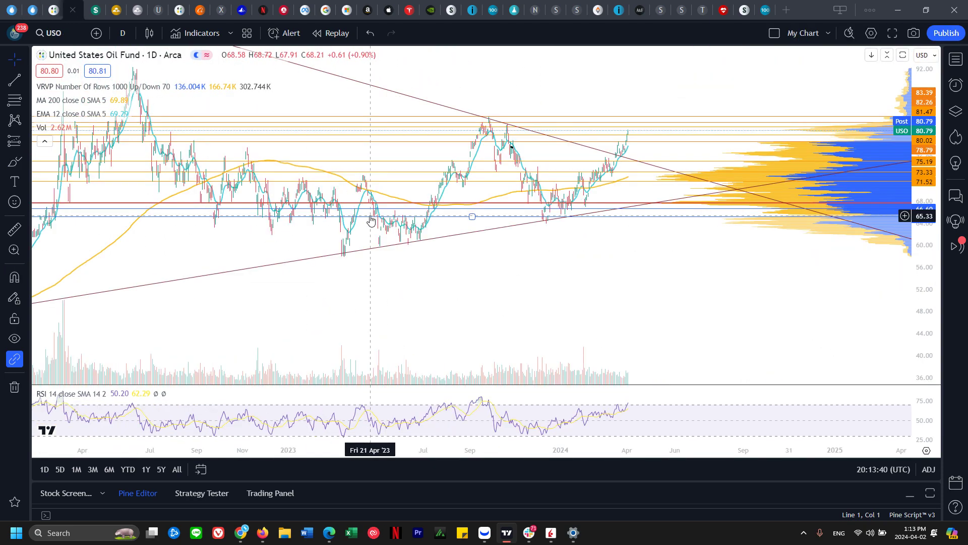
pyautogui.moveTo(649, 308); pyautogui.dragTo(595, 310)
pyautogui.moveTo(923, 298); pyautogui.dragTo(920, 131)
pyautogui.moveTo(667, 176); pyautogui.dragTo(679, 226)
pyautogui.scroll(4, 554, 216)
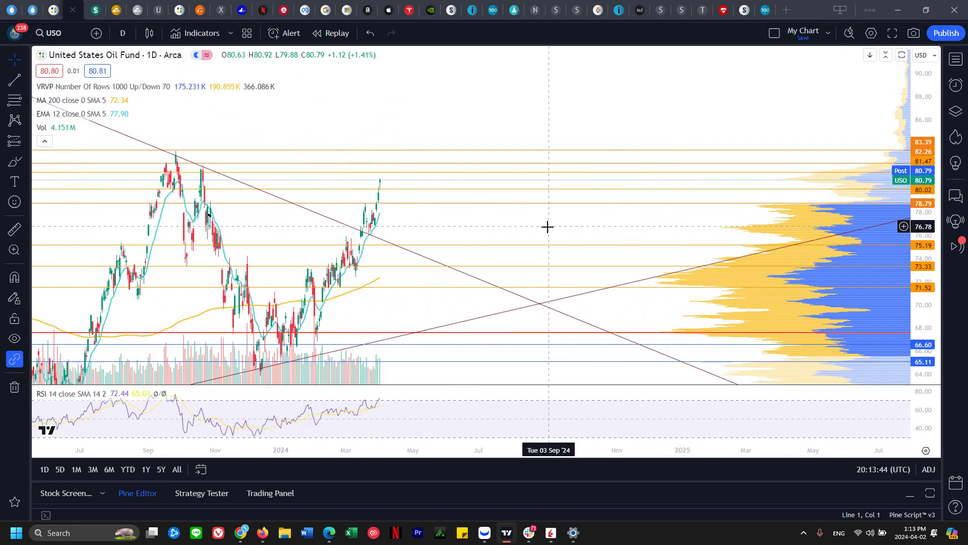
pyautogui.moveTo(523, 227); pyautogui.dragTo(673, 234)
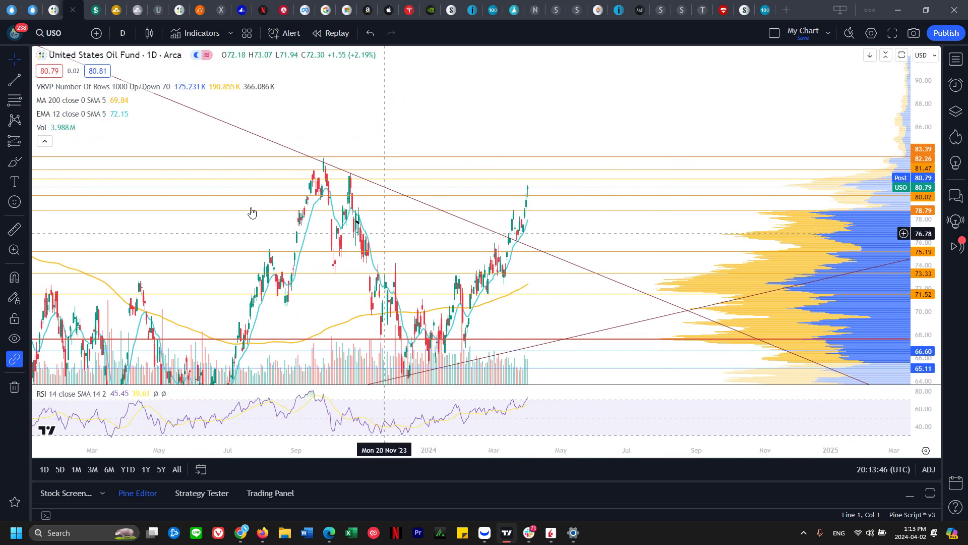
# Measure USO's March 2024 pullback from about 78.7 down to about 76.
pyautogui.click(14, 162)
pyautogui.click(65, 123)
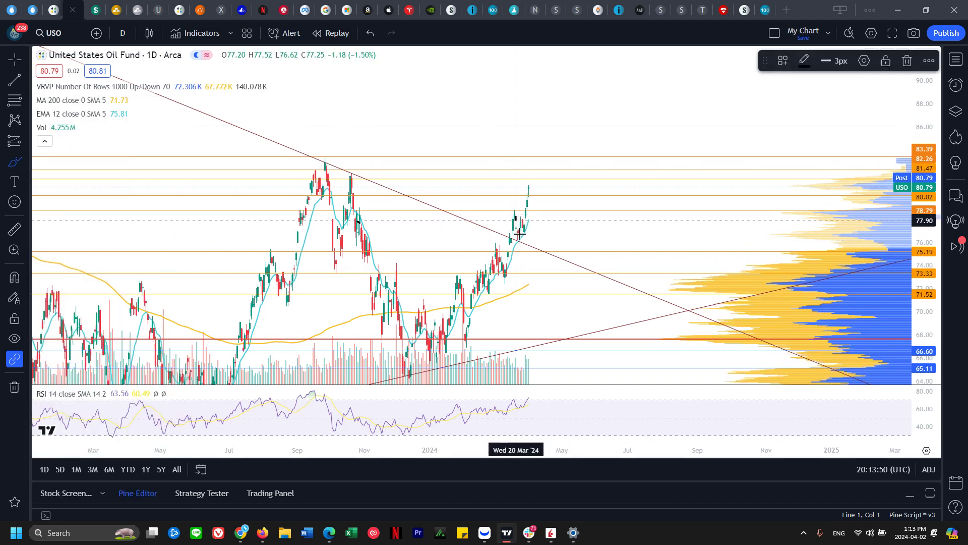
pyautogui.click(14, 229)
pyautogui.click(513, 211)
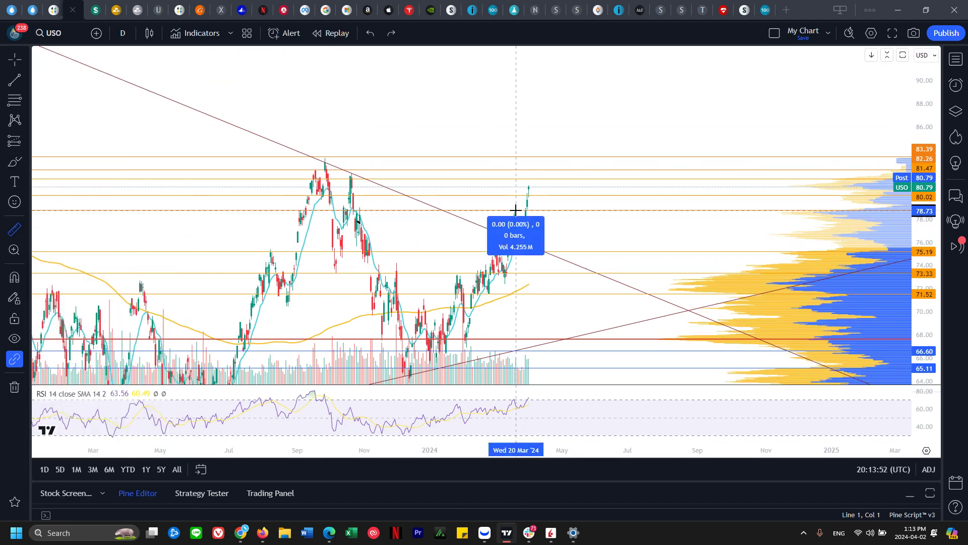
pyautogui.click(520, 244)
pyautogui.click(522, 243)
# Brush a stroke along USO's falling trendline from the September 2023 high past the latest candles, and undo it.
pyautogui.moveTo(606, 263); pyautogui.dragTo(459, 263)
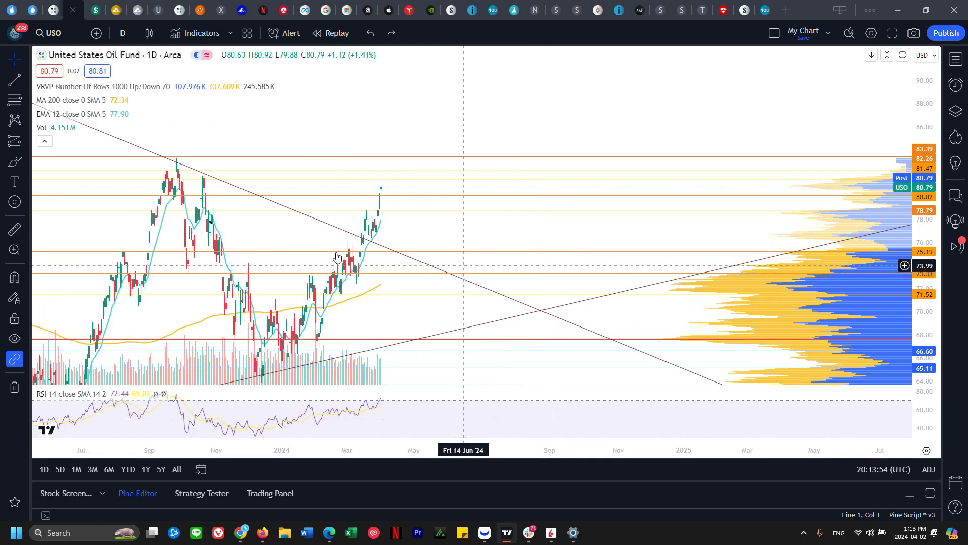
pyautogui.moveTo(535, 226); pyautogui.dragTo(729, 211)
pyautogui.moveTo(922, 301); pyautogui.dragTo(947, 208)
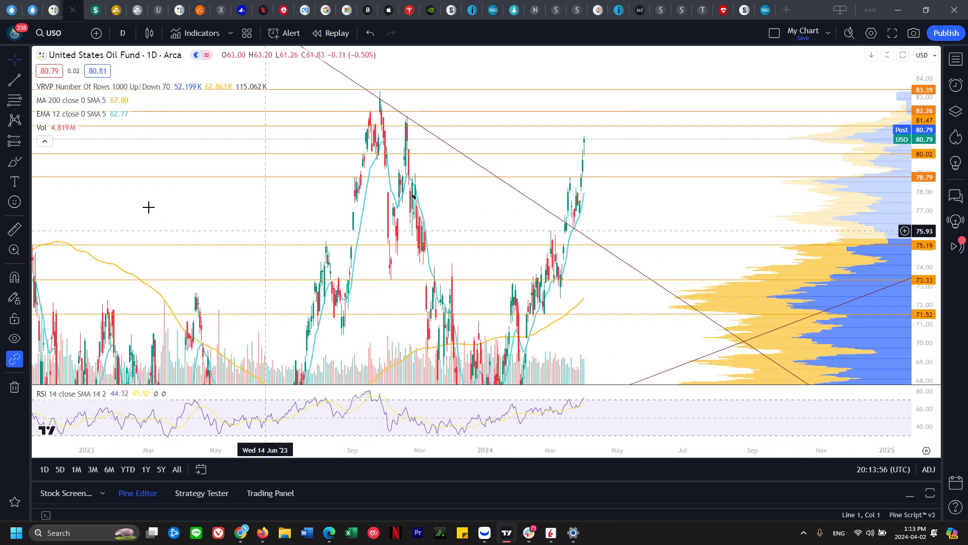
pyautogui.click(16, 163)
pyautogui.moveTo(375, 102)
pyautogui.mouseDown()
pyautogui.moveTo(741, 324)
pyautogui.moveTo(643, 385)
pyautogui.mouseUp()
pyautogui.hotkey('ctrl', 'z')
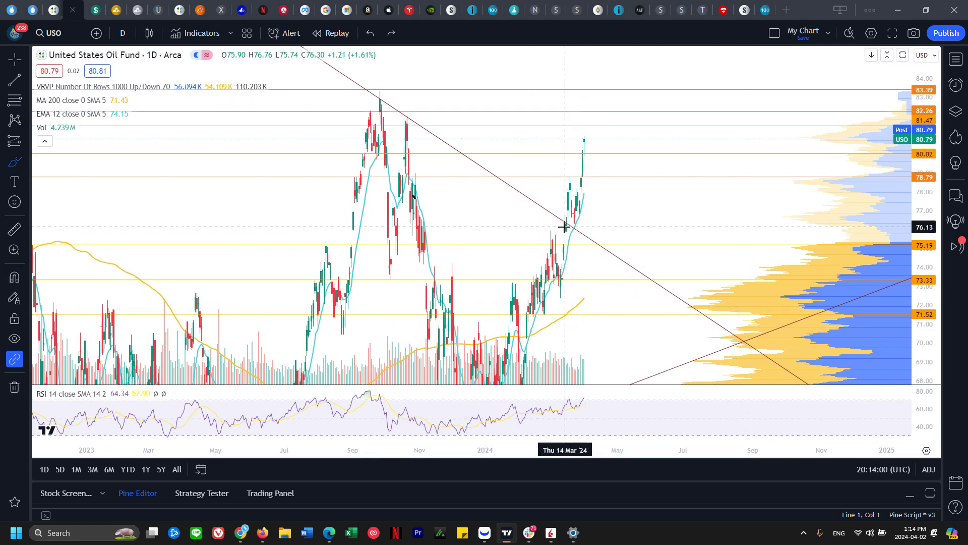
# Brush the March rally and retest of USO's falling trendline, circle the breakout and retest points near 76, and undo the marks.
pyautogui.moveTo(566, 224); pyautogui.dragTo(575, 177)
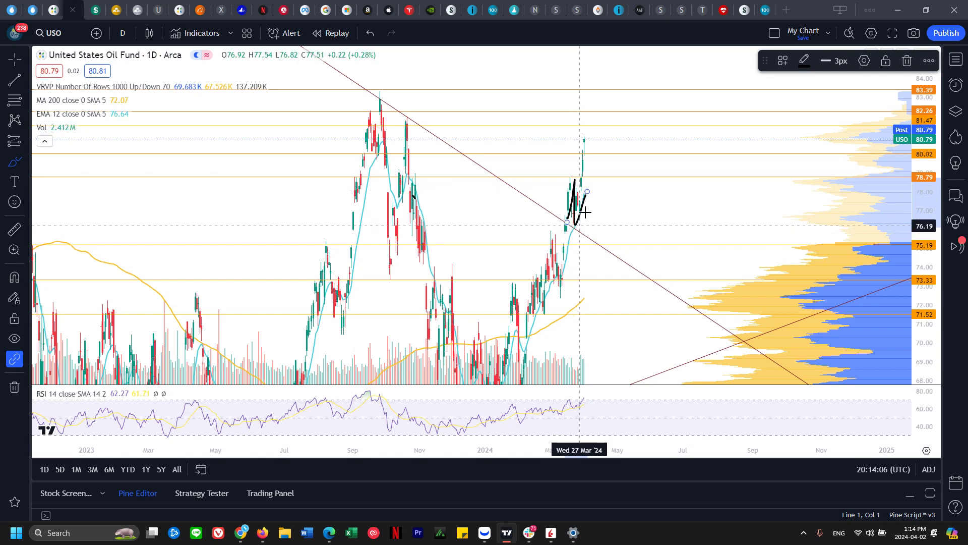
pyautogui.hotkey('ctrl', 'z')
pyautogui.scroll(1, 615, 209)
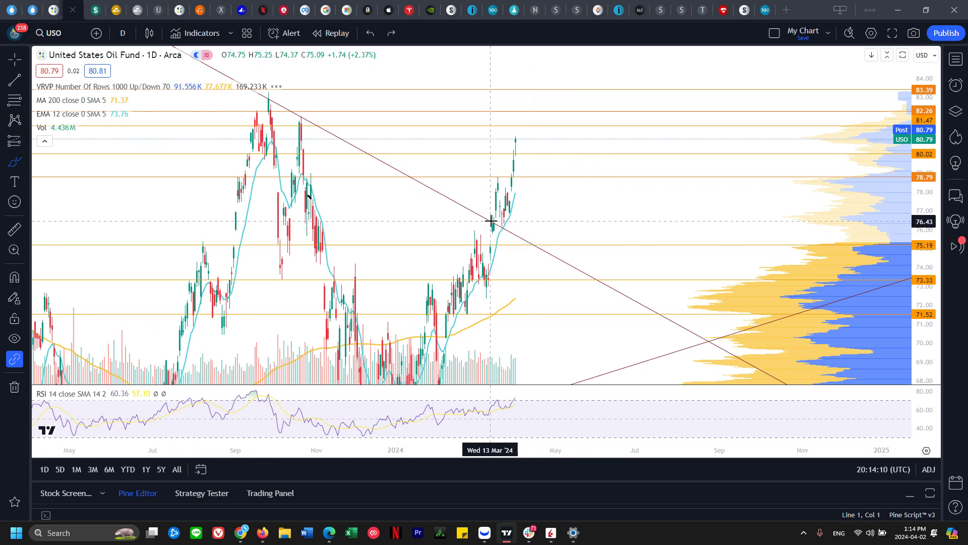
pyautogui.moveTo(491, 221)
pyautogui.mouseDown()
pyautogui.moveTo(507, 232)
pyautogui.moveTo(519, 141)
pyautogui.mouseUp()
pyautogui.hotkey('ctrl', 'z')
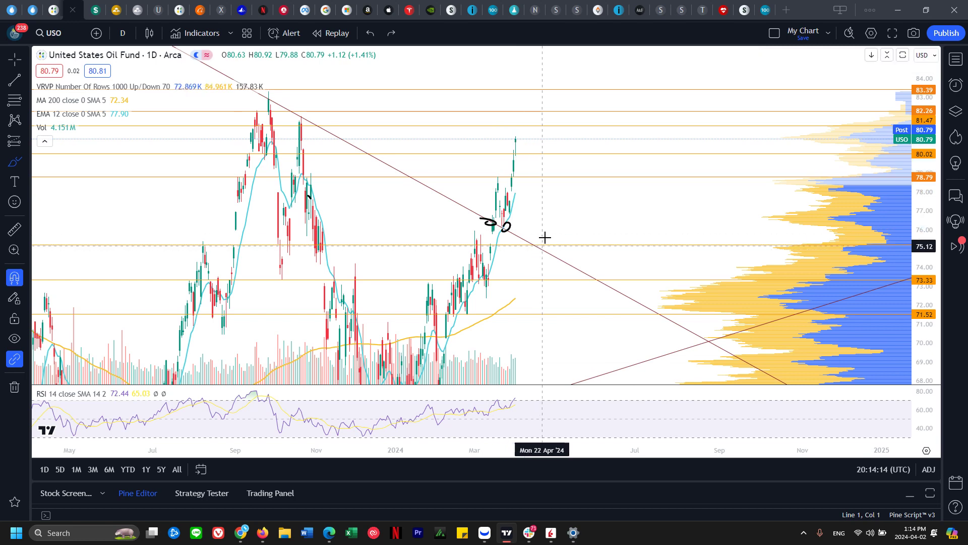
pyautogui.hotkey('ctrl', 'z')
# Brush a small peak-shaped mark over USO's late-March candles between about 76.5 and 78.
pyautogui.moveTo(919, 210); pyautogui.dragTo(920, 268)
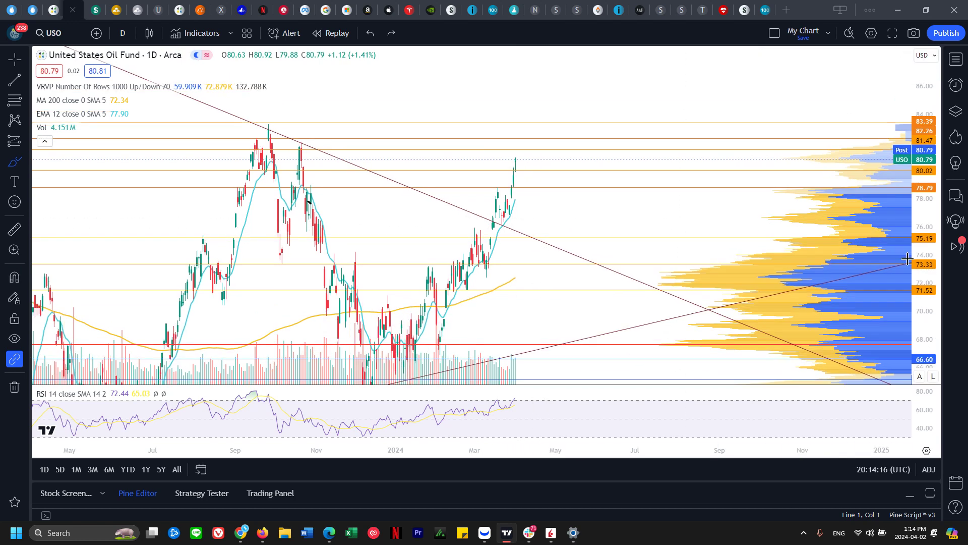
pyautogui.moveTo(501, 220); pyautogui.dragTo(510, 207)
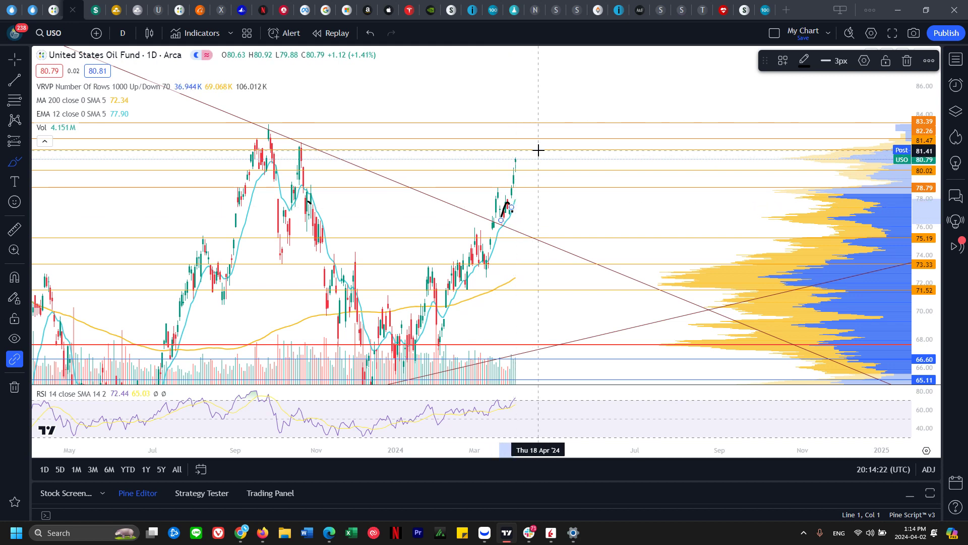
# Brush a horizontal resistance line on USO at about 81.3 from July 2023 into April 2024, add a stroke near 83, and undo both.
pyautogui.moveTo(537, 150); pyautogui.dragTo(156, 152)
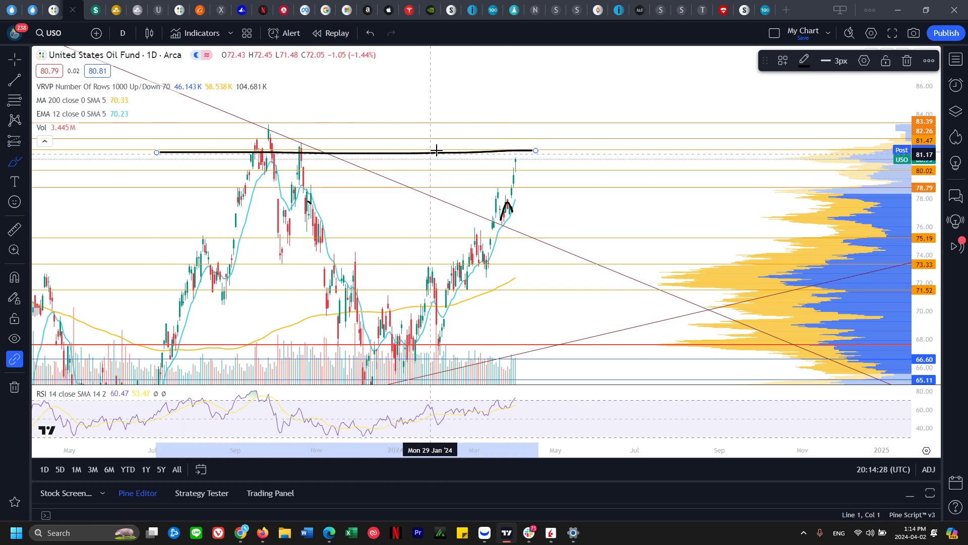
pyautogui.moveTo(466, 125); pyautogui.dragTo(547, 127)
pyautogui.hotkey('ctrl', 'z')
pyautogui.hotkey('ctrl', 'z')
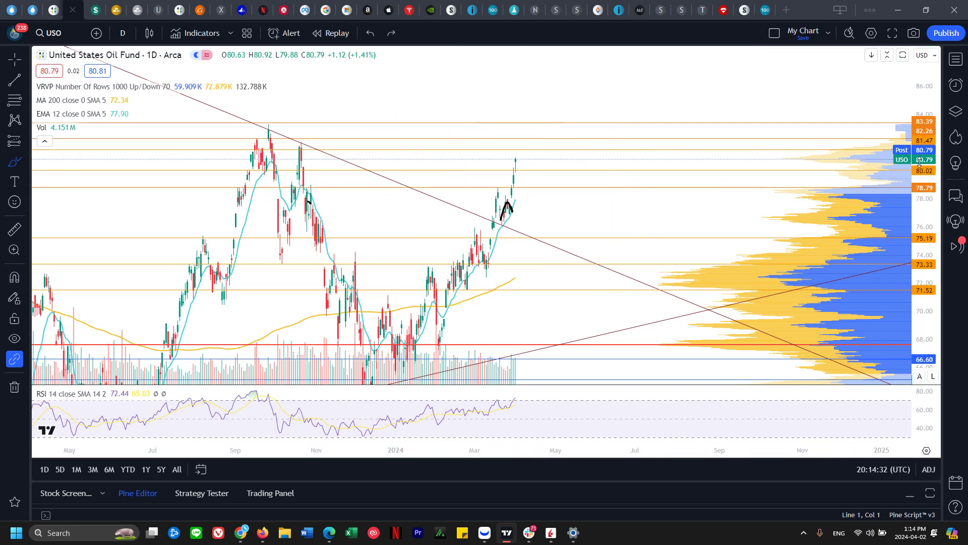
# Brush two short strokes at USO's autumn 2023 highs near 83, circle the mid-2022 area near 86, and undo all recent Brush marks.
pyautogui.scroll(-3, 607, 189)
pyautogui.scroll(-3, 605, 182)
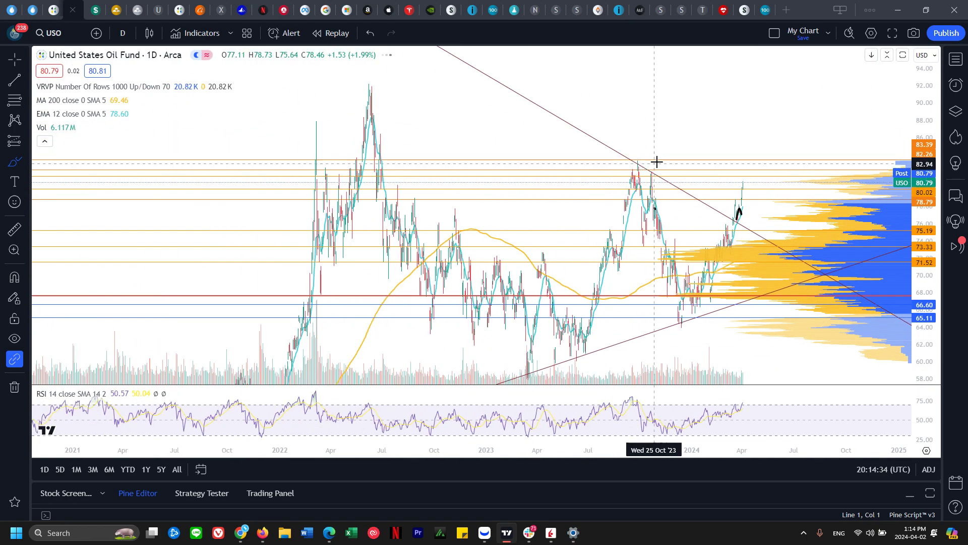
pyautogui.scroll(3, 715, 164)
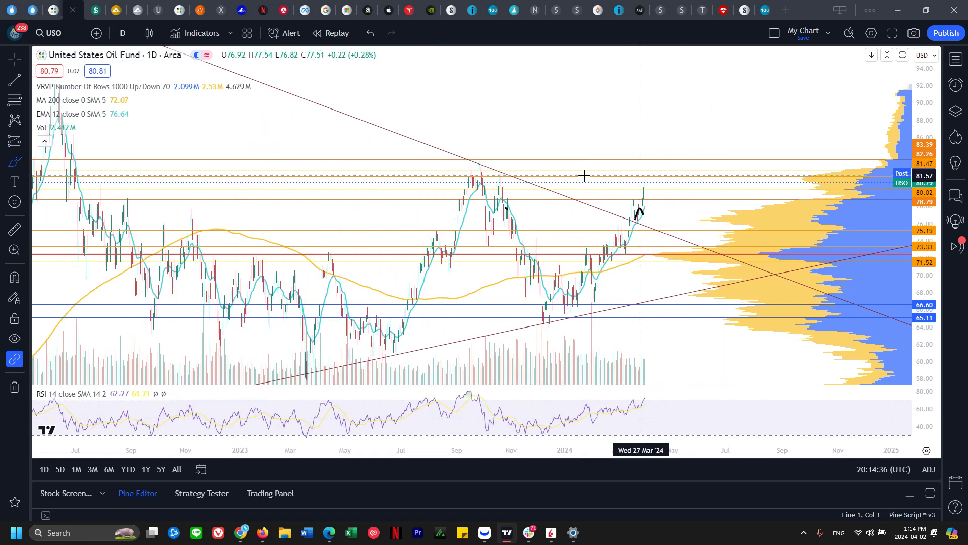
pyautogui.moveTo(461, 164); pyautogui.dragTo(500, 165)
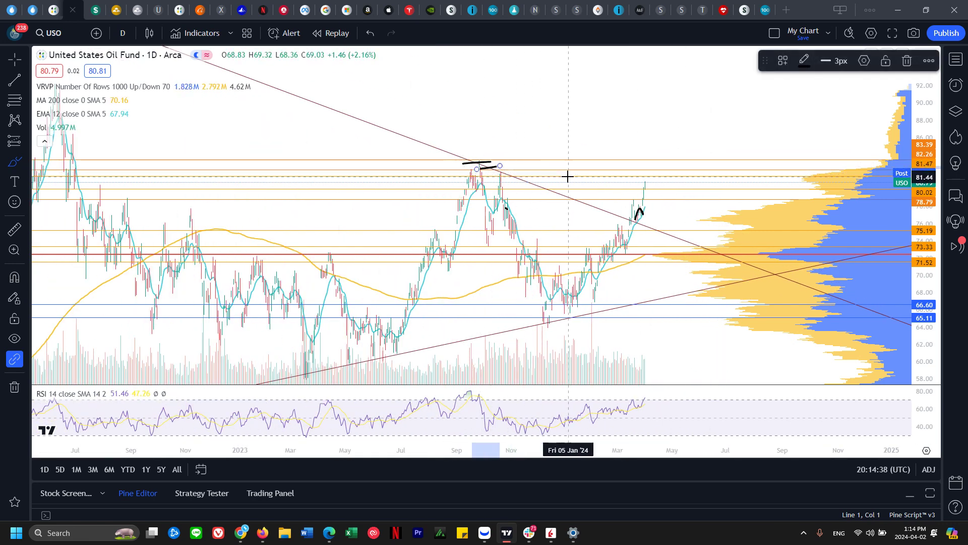
pyautogui.scroll(-1, 587, 178)
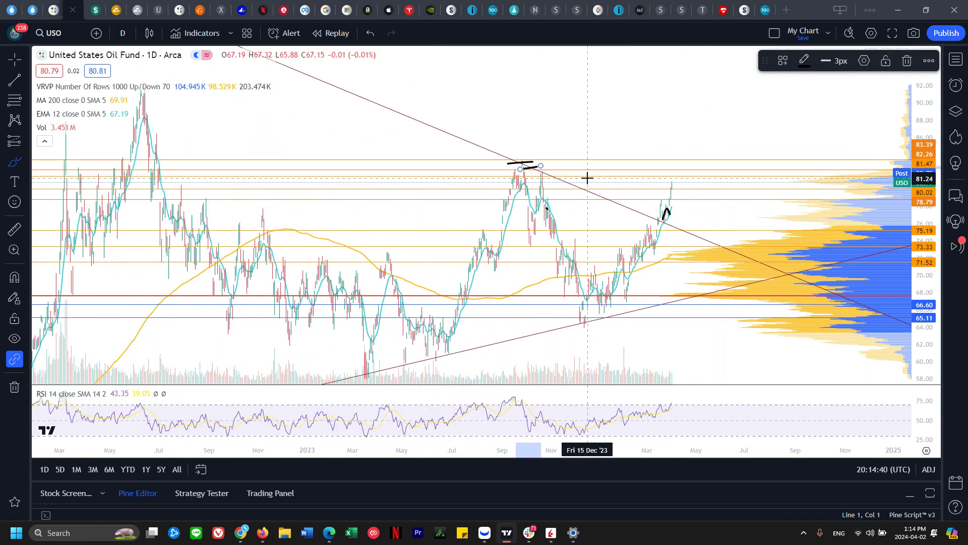
pyautogui.scroll(1, 600, 168)
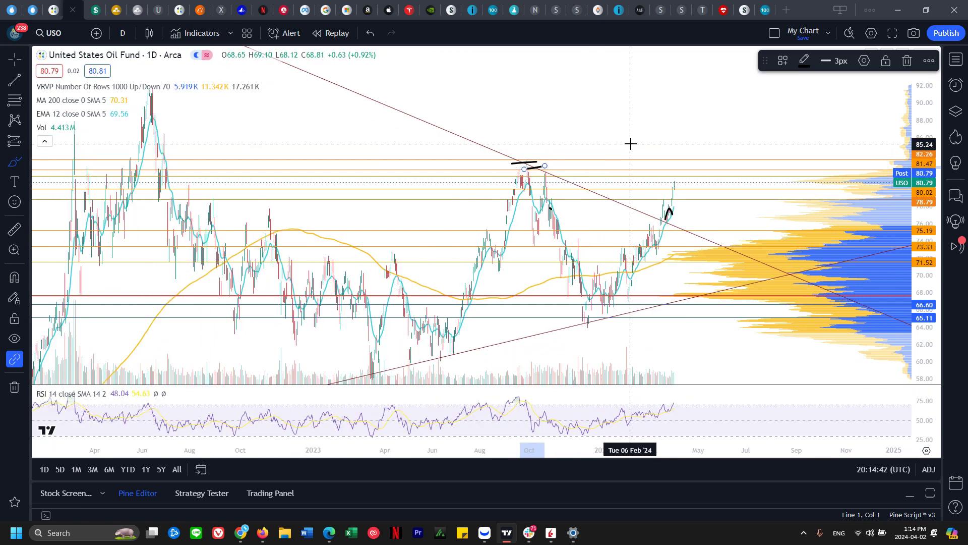
pyautogui.moveTo(150, 112)
pyautogui.mouseDown()
pyautogui.moveTo(156, 150)
pyautogui.moveTo(143, 121)
pyautogui.mouseUp()
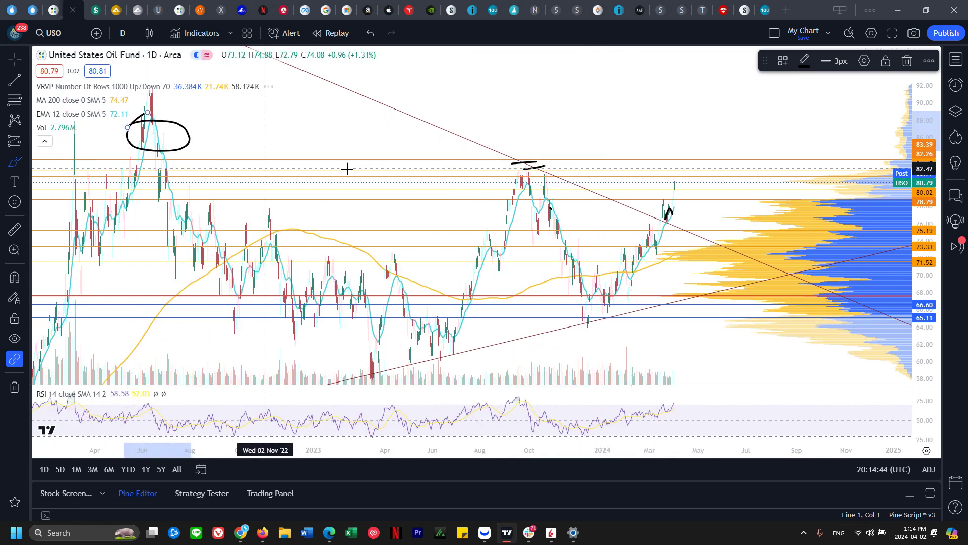
pyautogui.hotkey('ctrl', 'z')
pyautogui.hotkey('ctrl', 'z')
pyautogui.hotkey('ctrl', 'z')
pyautogui.hotkey('ctrl', 'z')
pyautogui.hotkey('ctrl', 'z')
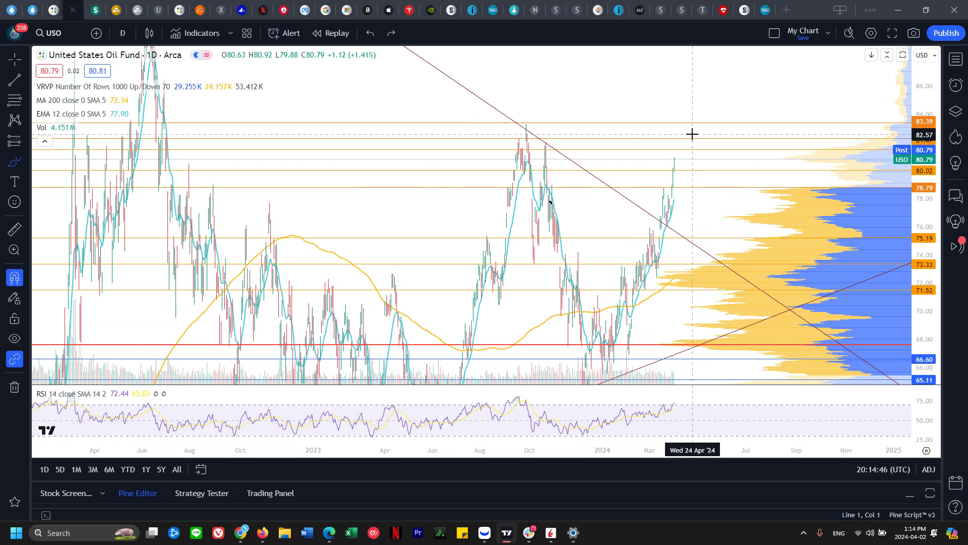
# Brush two short horizontal strokes above USO's latest candles at about 82.2 and 83.3, and undo both.
pyautogui.moveTo(663, 139); pyautogui.dragTo(694, 140)
pyautogui.moveTo(662, 124); pyautogui.dragTo(699, 124)
pyautogui.hotkey('ctrl', 'z')
pyautogui.hotkey('ctrl', 'z')
pyautogui.scroll(5, 732, 166)
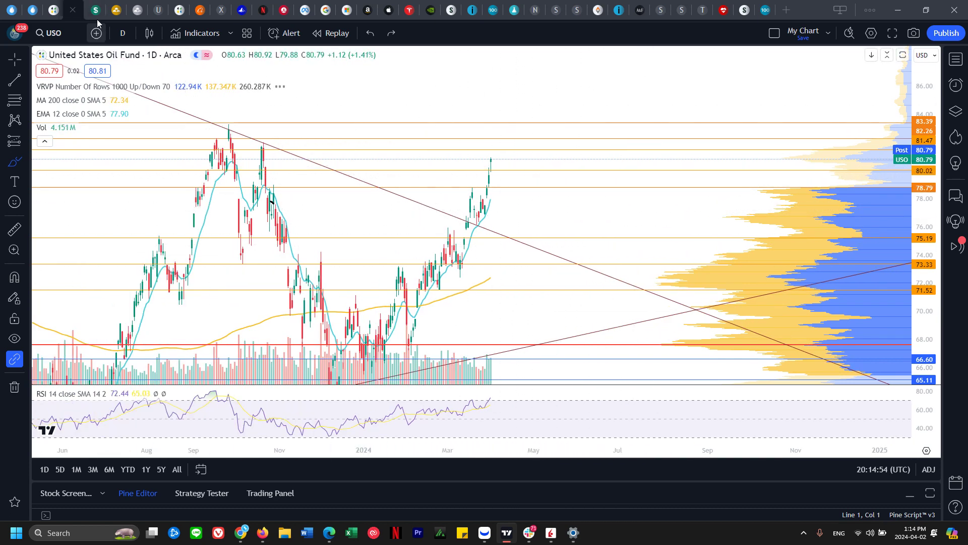
# Switch to the U.S. Dollar Index (DXY) daily chart and activate the Brush tool.
pyautogui.click(96, 10)
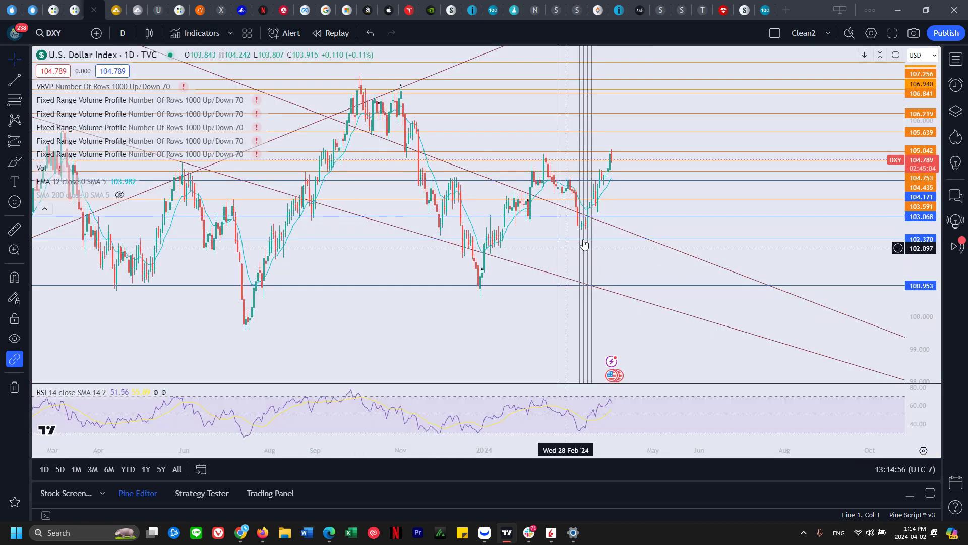
pyautogui.scroll(4, 841, 279)
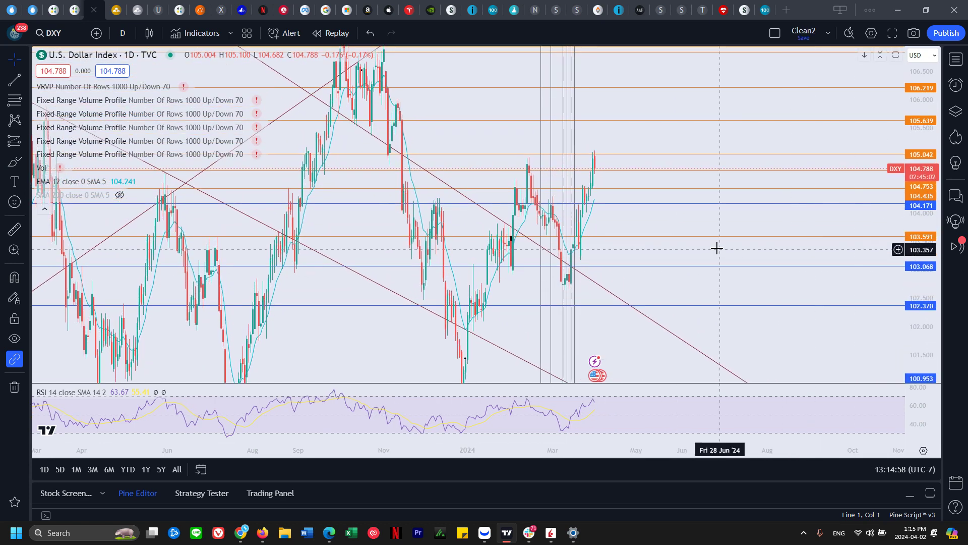
pyautogui.scroll(2, 652, 281)
pyautogui.moveTo(589, 277); pyautogui.dragTo(617, 282)
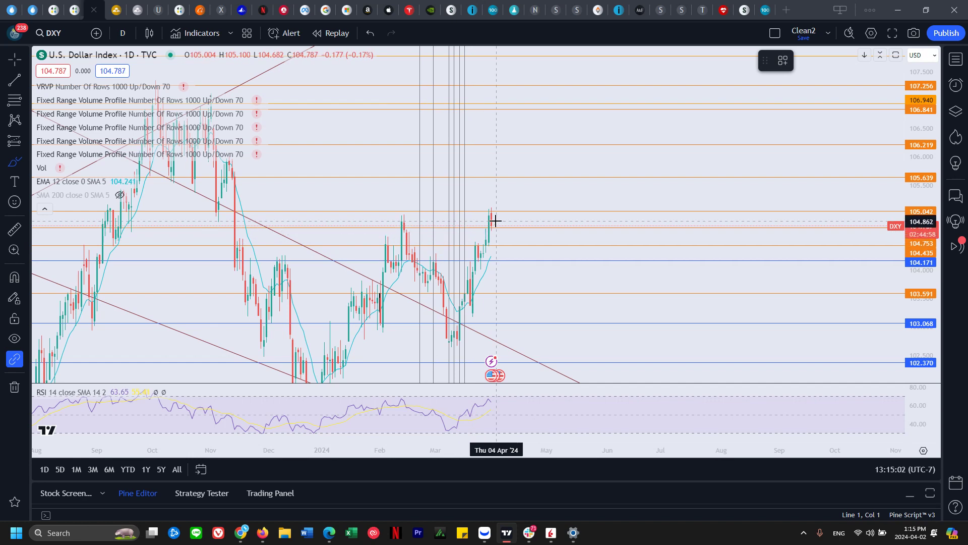
# Brush a mark at DXY's February high near 105 and a short vertical stroke beside the latest candle, undoing each.
pyautogui.moveTo(409, 216); pyautogui.dragTo(392, 220)
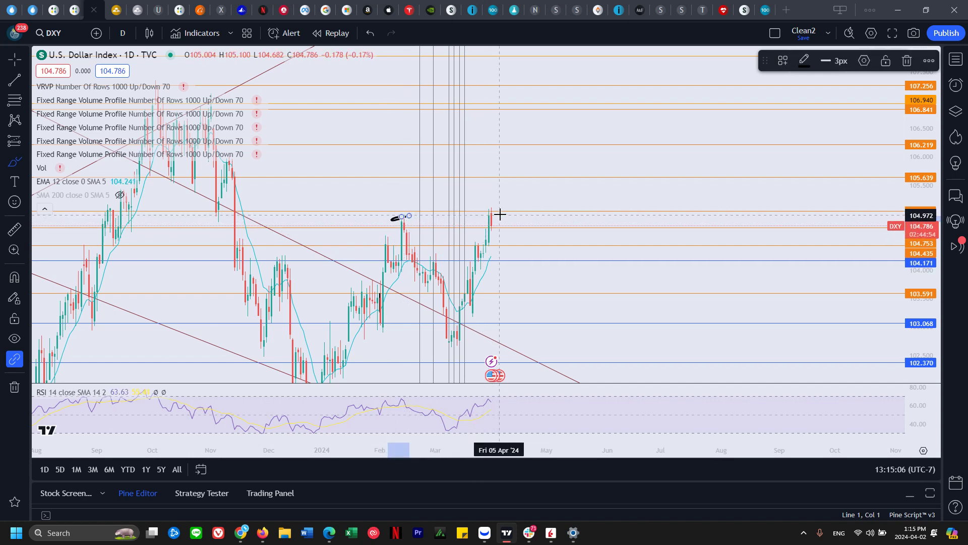
pyautogui.hotkey('ctrl', 'z')
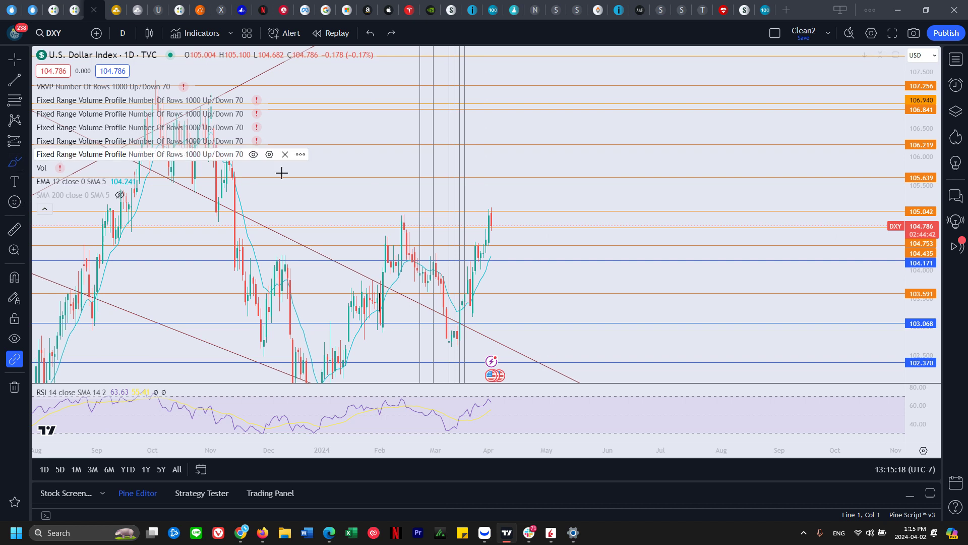
pyautogui.moveTo(496, 227); pyautogui.dragTo(497, 208)
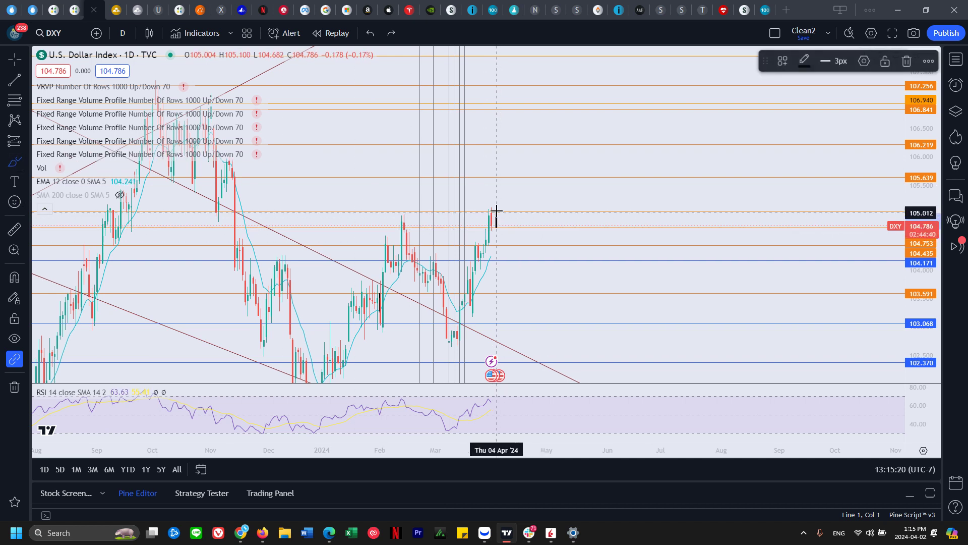
pyautogui.hotkey('ctrl', 'z')
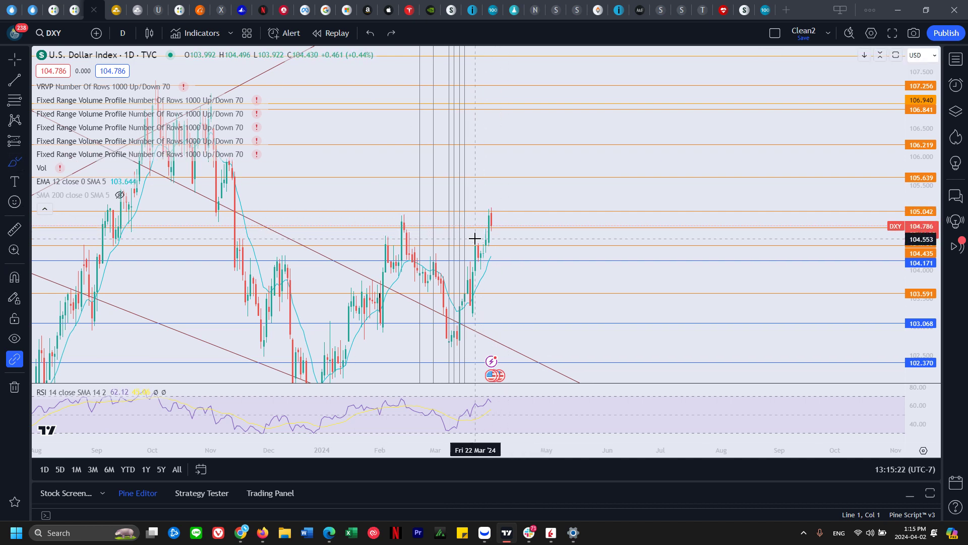
# Brush a mark at DXY's April high near 105.04, circle the February high, and undo both marks.
pyautogui.moveTo(924, 297); pyautogui.dragTo(938, 206)
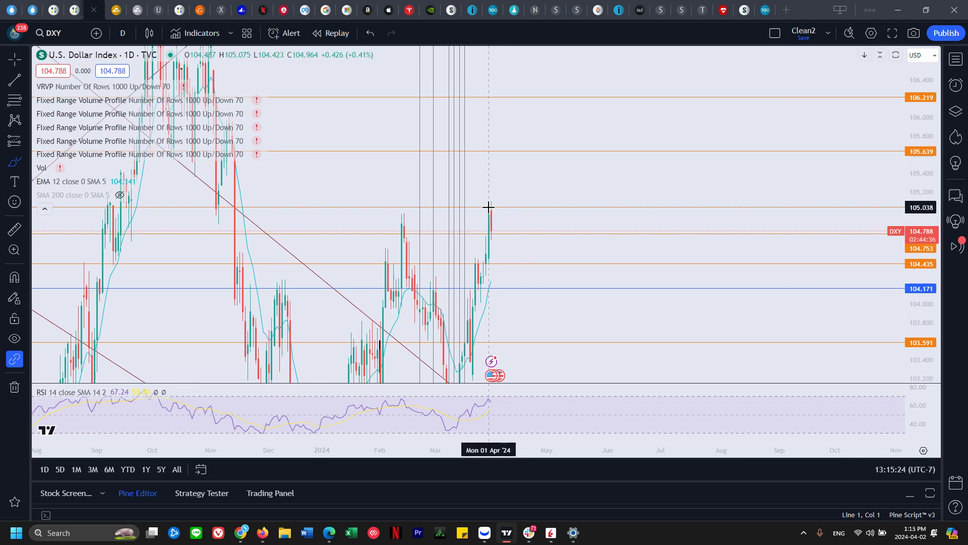
pyautogui.moveTo(490, 206); pyautogui.dragTo(498, 205)
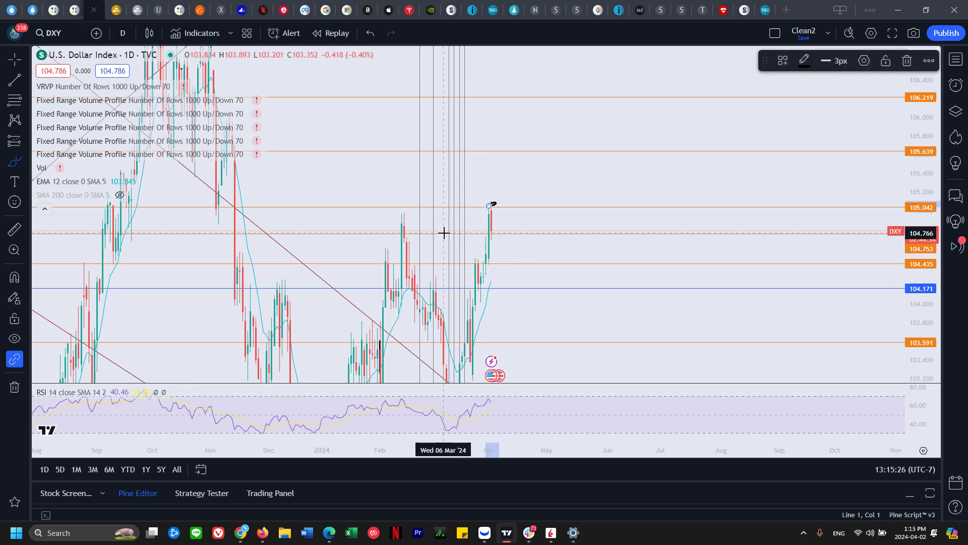
pyautogui.moveTo(406, 207)
pyautogui.mouseDown()
pyautogui.moveTo(392, 216)
pyautogui.moveTo(409, 218)
pyautogui.moveTo(402, 211)
pyautogui.mouseUp()
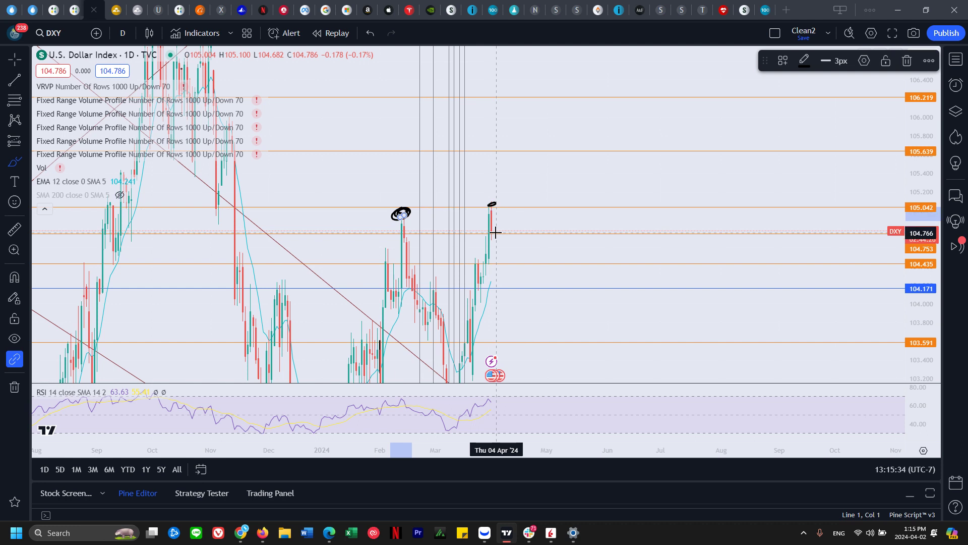
pyautogui.hotkey('ctrl', 'z')
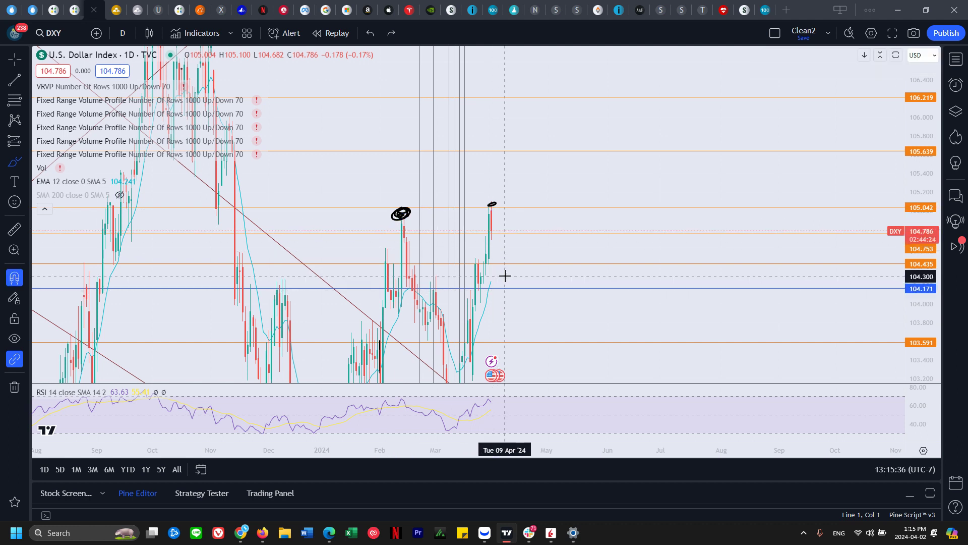
pyautogui.hotkey('ctrl', 'z')
pyautogui.hotkey('ctrl', 'z')
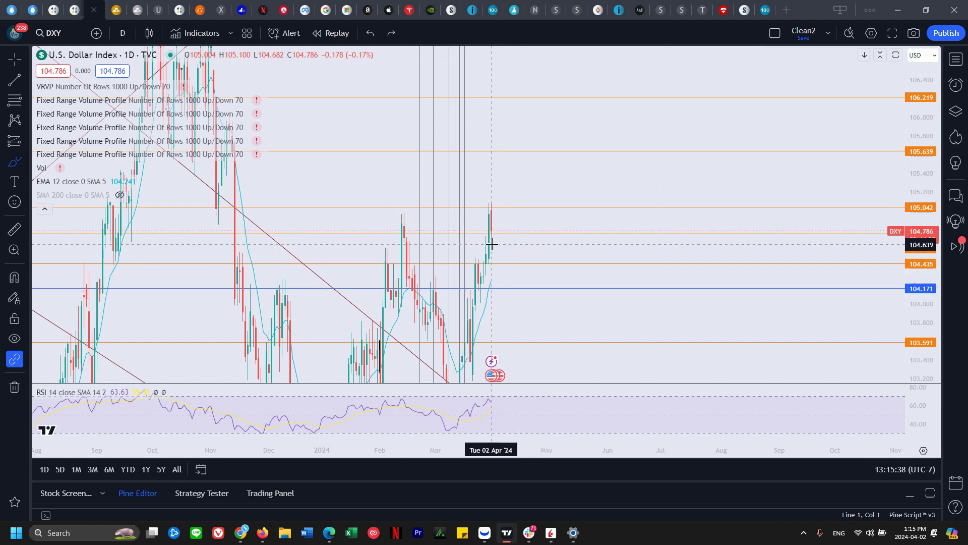
# Change the DXY chart's interval to 2 days, and from there to 1 week.
pyautogui.moveTo(920, 257); pyautogui.dragTo(920, 322)
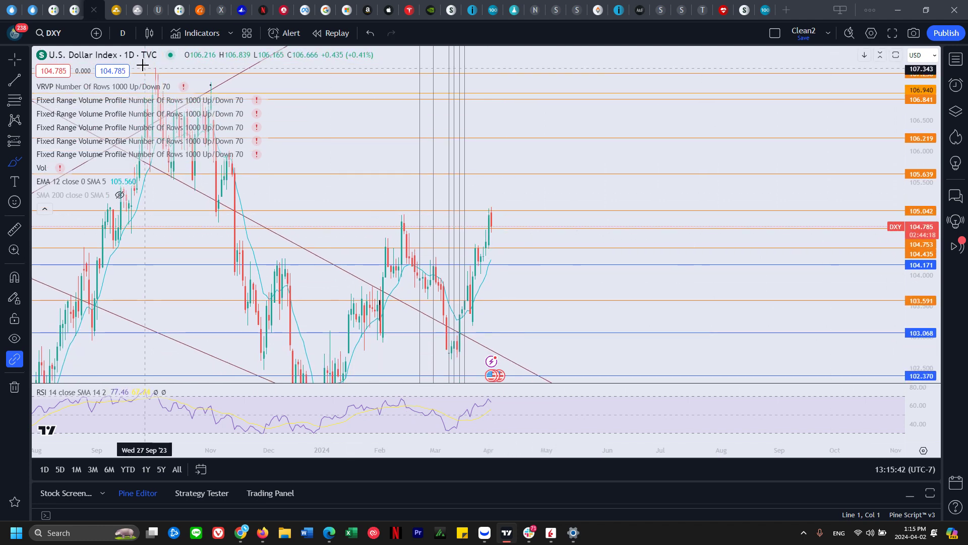
pyautogui.click(122, 32)
pyautogui.click(166, 507)
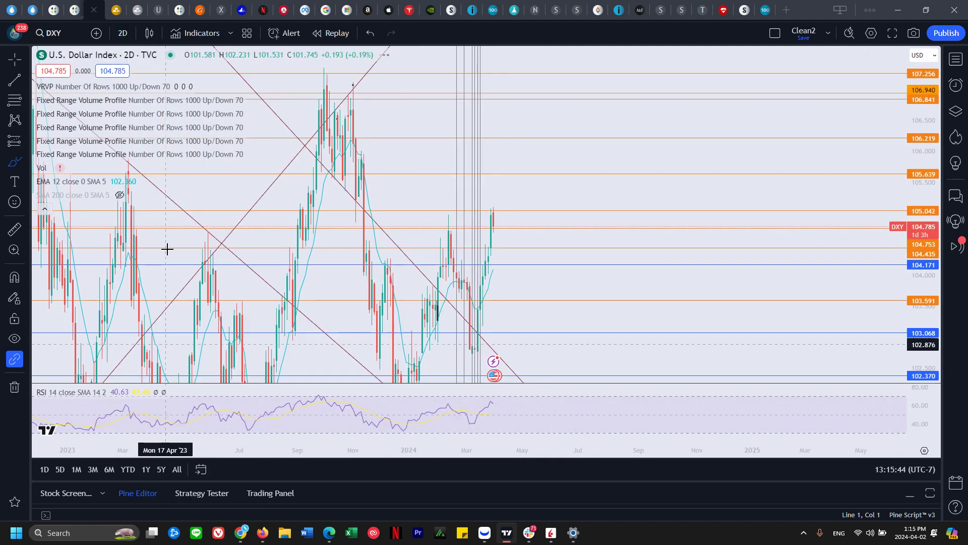
pyautogui.click(123, 33)
pyautogui.scroll(-1, 158, 464)
pyautogui.click(159, 464)
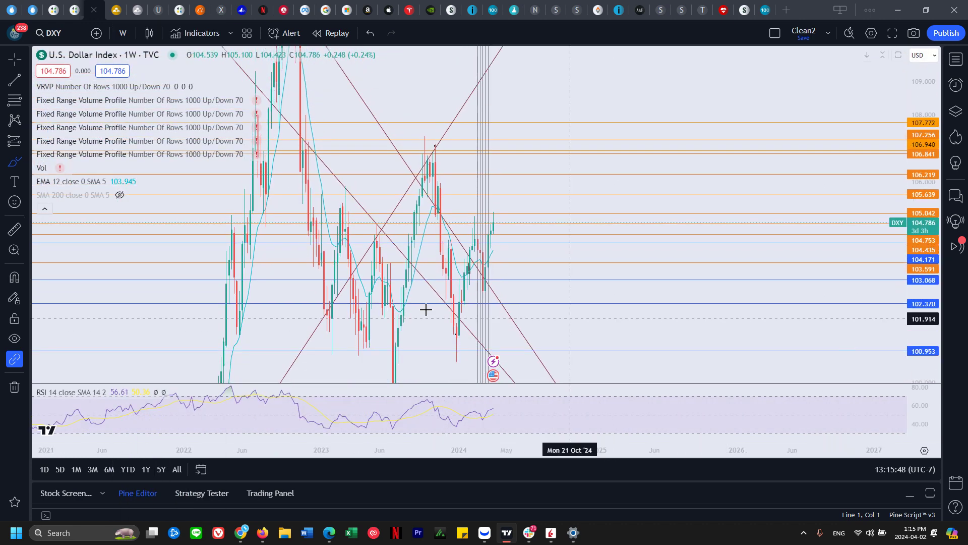
# Brush DXY's 2024 rally, pullback and new rally on the weekly chart, add a short horizontal stroke near 105.04, and undo the marks.
pyautogui.moveTo(454, 355)
pyautogui.mouseDown()
pyautogui.moveTo(470, 232)
pyautogui.moveTo(483, 289)
pyautogui.moveTo(500, 211)
pyautogui.mouseUp()
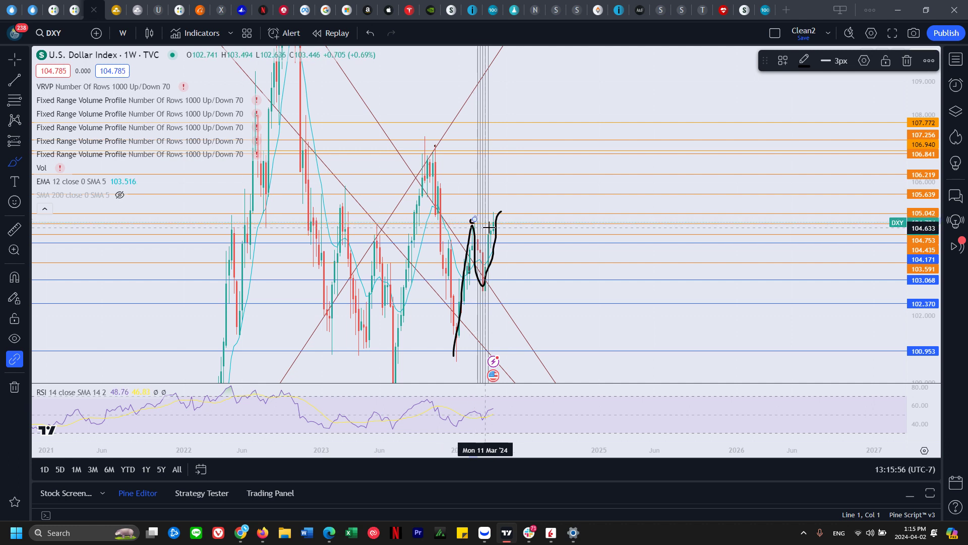
pyautogui.hotkey('ctrl', 'z')
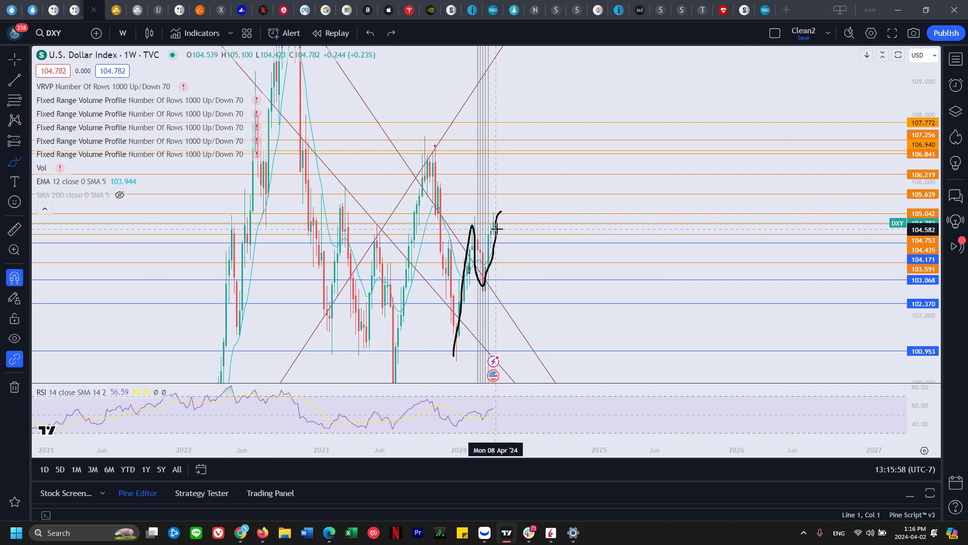
pyautogui.moveTo(492, 213); pyautogui.dragTo(510, 212)
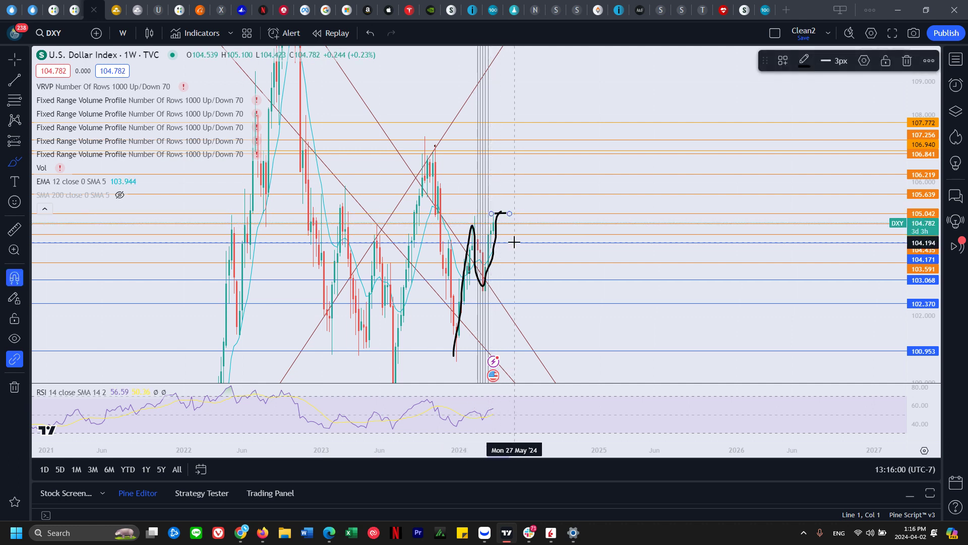
pyautogui.hotkey('ctrl', 'z')
pyautogui.hotkey('ctrl', 'z')
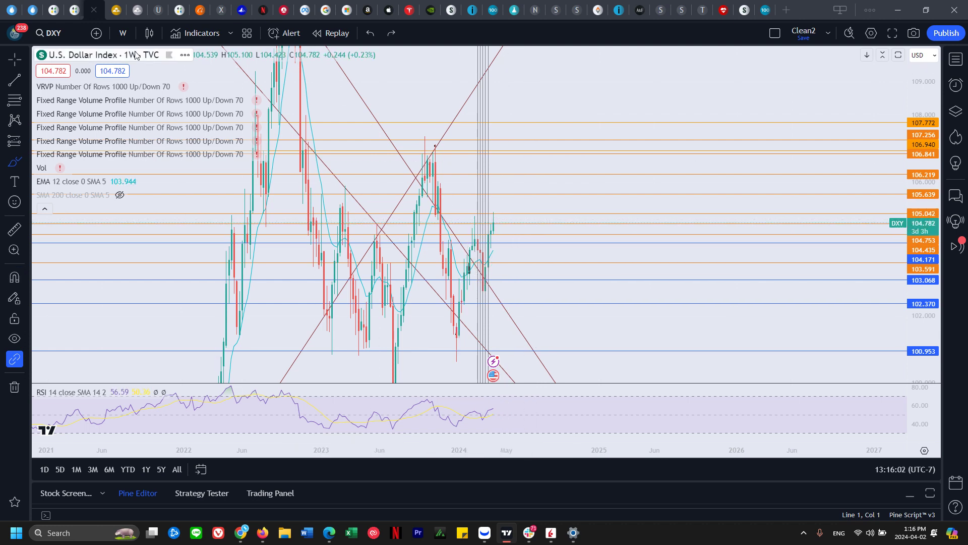
# Return the DXY chart to the 1-day interval, brush a small mark at the latest high near 105.04, and undo it.
pyautogui.click(123, 33)
pyautogui.click(157, 480)
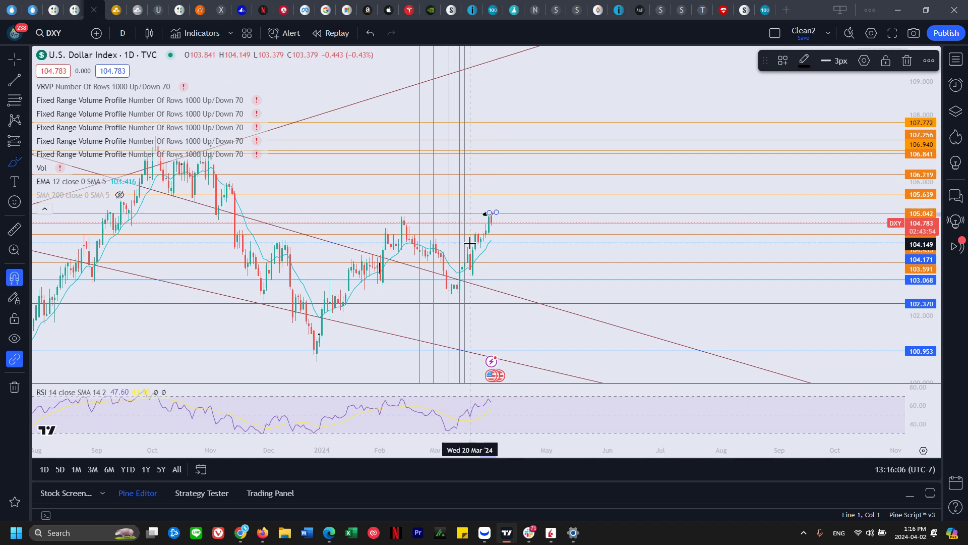
pyautogui.hotkey('ctrl', 'z')
pyautogui.hotkey('ctrl', 'z')
# Brush an upward stroke from DXY's latest candle at about 104.75 to about 105.5, and undo it.
pyautogui.moveTo(955, 169); pyautogui.dragTo(955, 133)
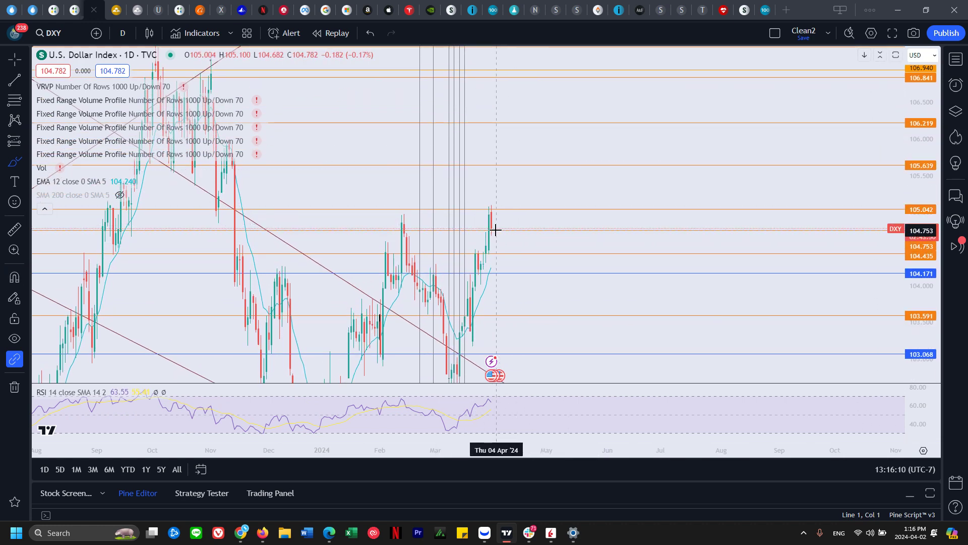
pyautogui.moveTo(495, 230); pyautogui.dragTo(500, 175)
pyautogui.hotkey('ctrl', 'z')
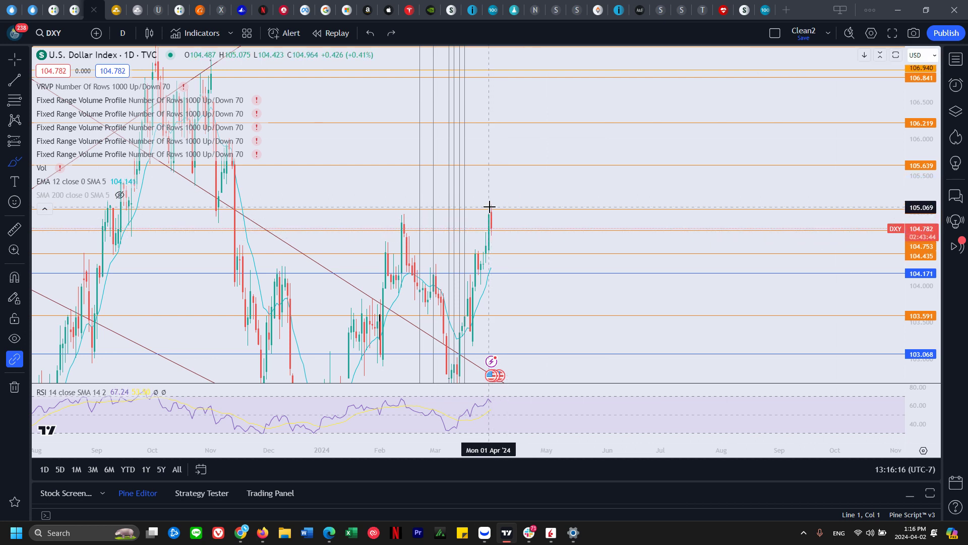
# Brush a falling stroke from DXY's latest candle and circle marks around the April high near 105.1, undoing all of them.
pyautogui.moveTo(494, 227); pyautogui.dragTo(496, 235)
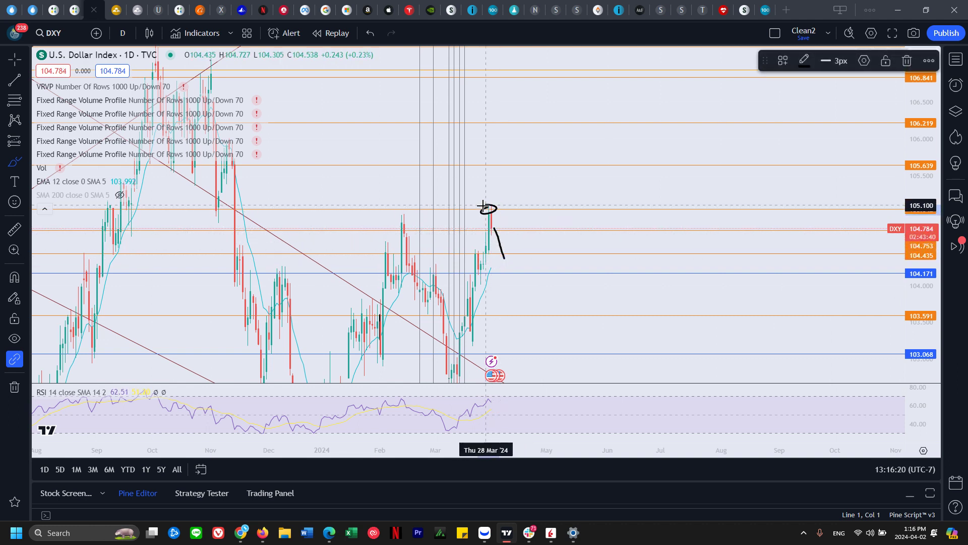
pyautogui.hotkey('ctrl', 'z')
pyautogui.hotkey('ctrl', 'z')
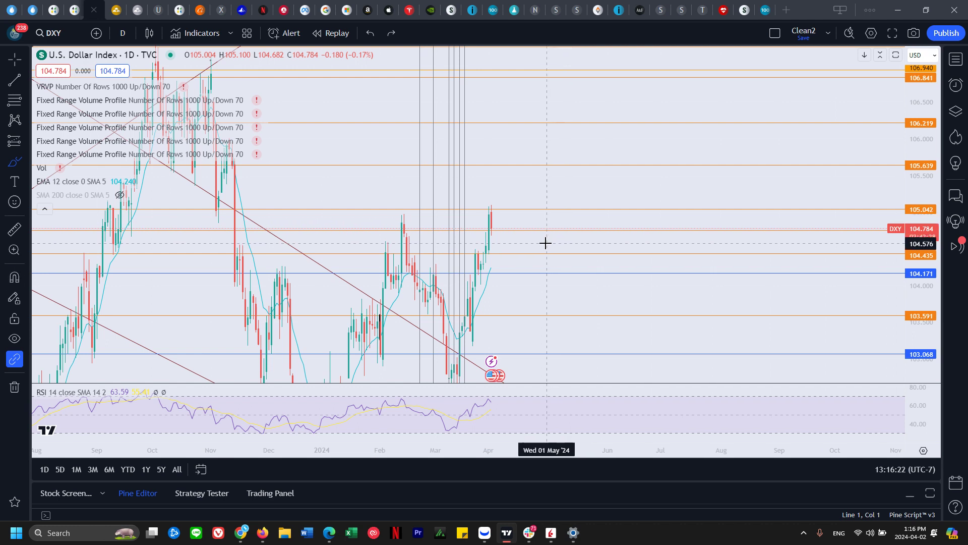
pyautogui.moveTo(494, 205); pyautogui.dragTo(489, 210)
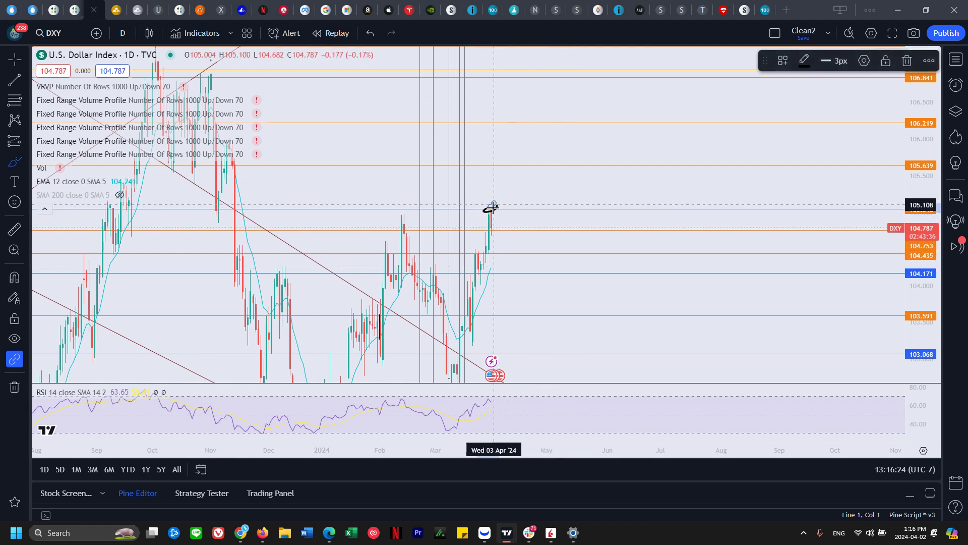
pyautogui.hotkey('ctrl', 'z')
# Brush a head-and-shoulders path on DXY from about 103.8 in March over the April peak down to about 104.1, and undo it.
pyautogui.moveTo(471, 301); pyautogui.dragTo(477, 260)
pyautogui.hotkey('ctrl', 'z')
pyautogui.moveTo(466, 300)
pyautogui.mouseDown()
pyautogui.moveTo(476, 252)
pyautogui.moveTo(484, 281)
pyautogui.moveTo(492, 235)
pyautogui.moveTo(502, 270)
pyautogui.moveTo(514, 252)
pyautogui.moveTo(523, 282)
pyautogui.mouseUp()
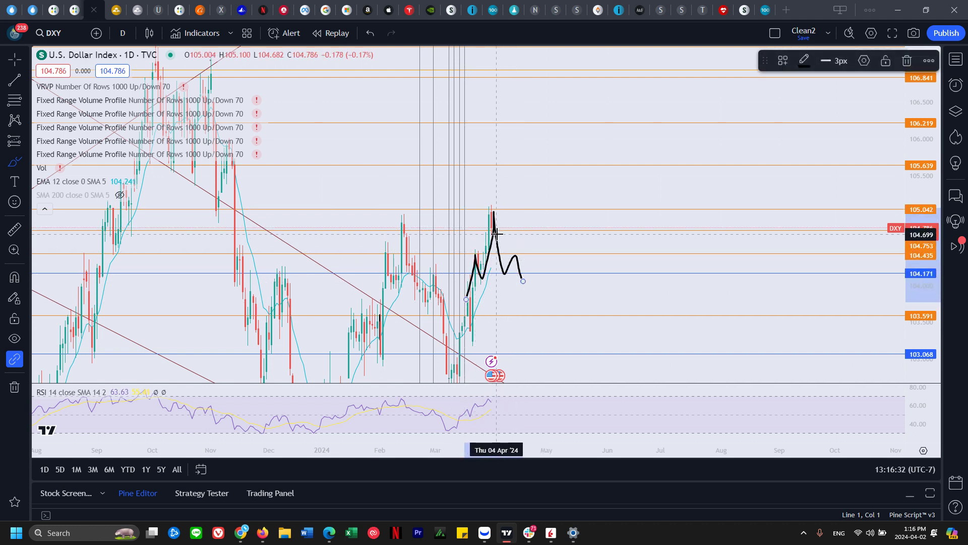
pyautogui.hotkey('ctrl', 'z')
# Brush a short falling stroke from DXY's latest candle at about 104.7 to about 104.2, and undo it.
pyautogui.moveTo(496, 232); pyautogui.dragTo(501, 268)
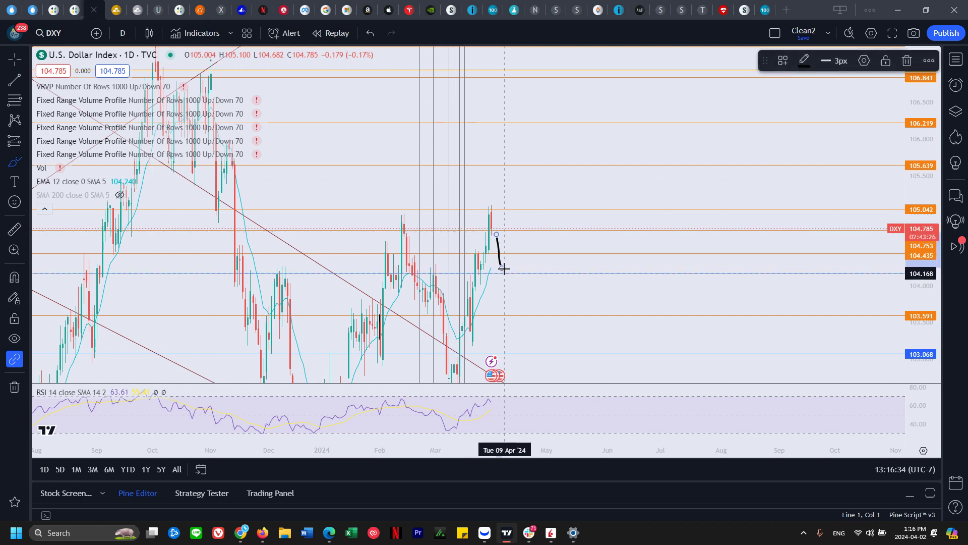
pyautogui.hotkey('ctrl', 'z')
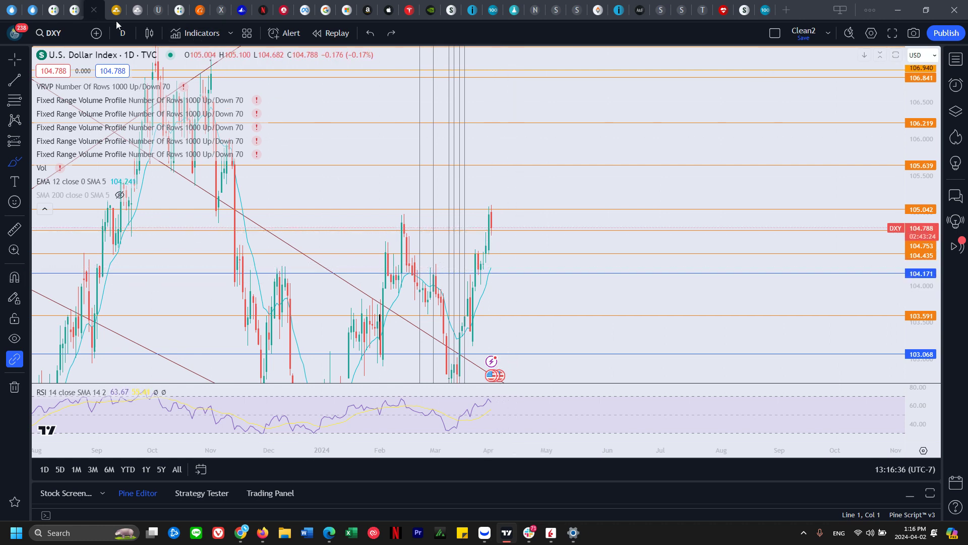
# Switch to the Gold Spot / U.S. Dollar daily chart and examine gold's recent rally against its earlier price history.
pyautogui.click(116, 12)
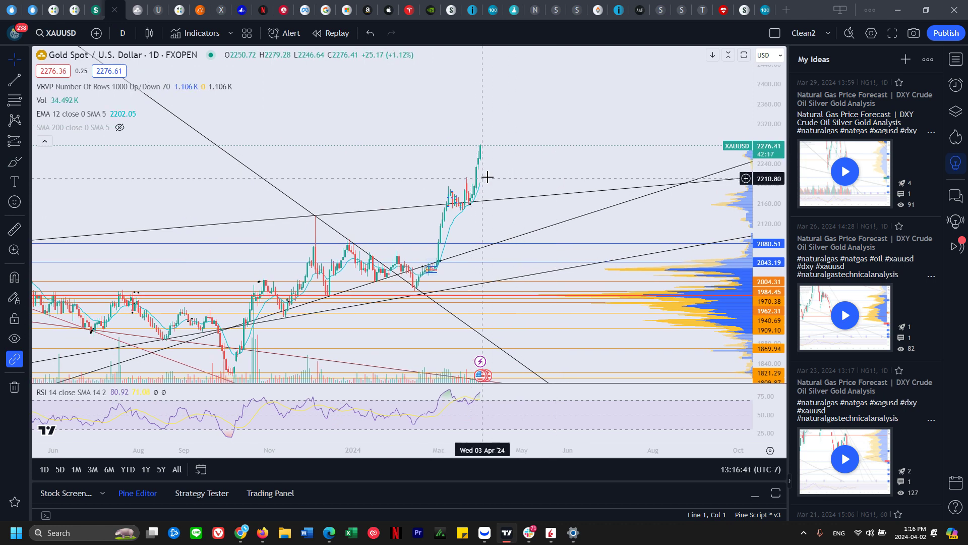
pyautogui.moveTo(505, 174); pyautogui.dragTo(515, 186)
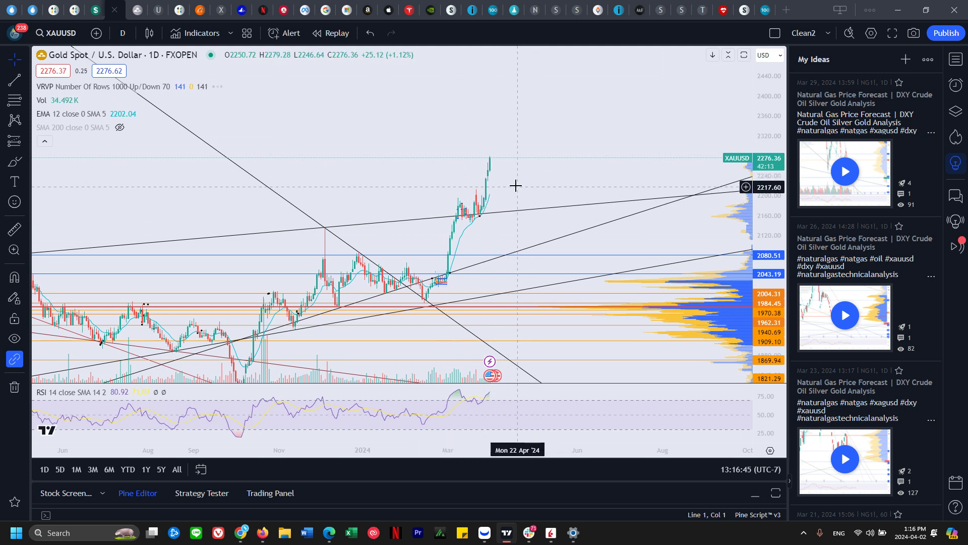
pyautogui.moveTo(534, 175); pyautogui.dragTo(539, 183)
pyautogui.moveTo(503, 148); pyautogui.dragTo(499, 155)
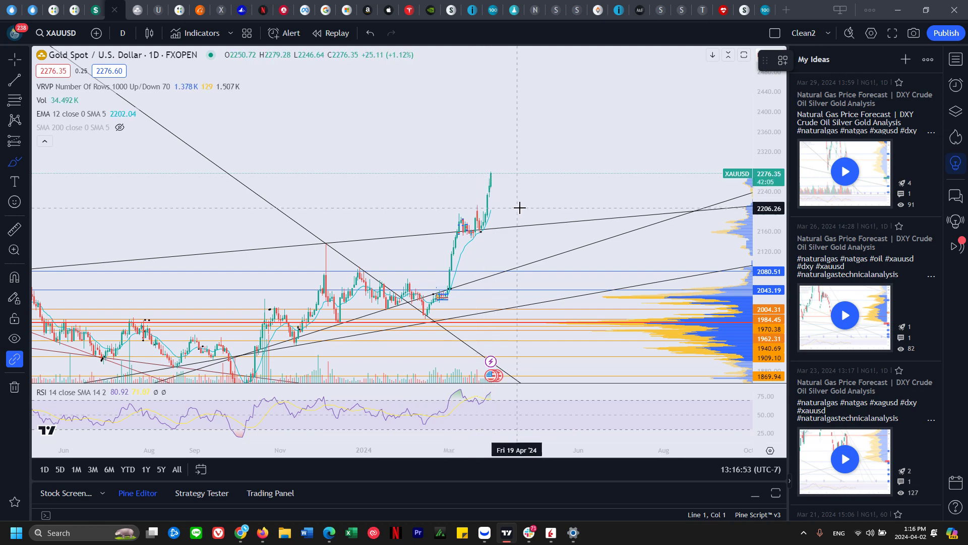
pyautogui.scroll(-7, 528, 201)
pyautogui.scroll(7, 627, 203)
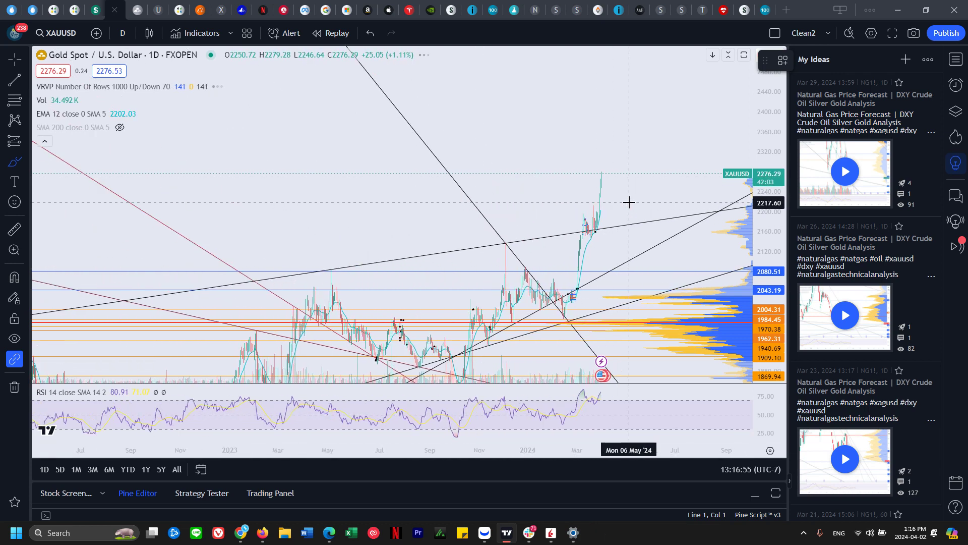
pyautogui.scroll(1, 621, 203)
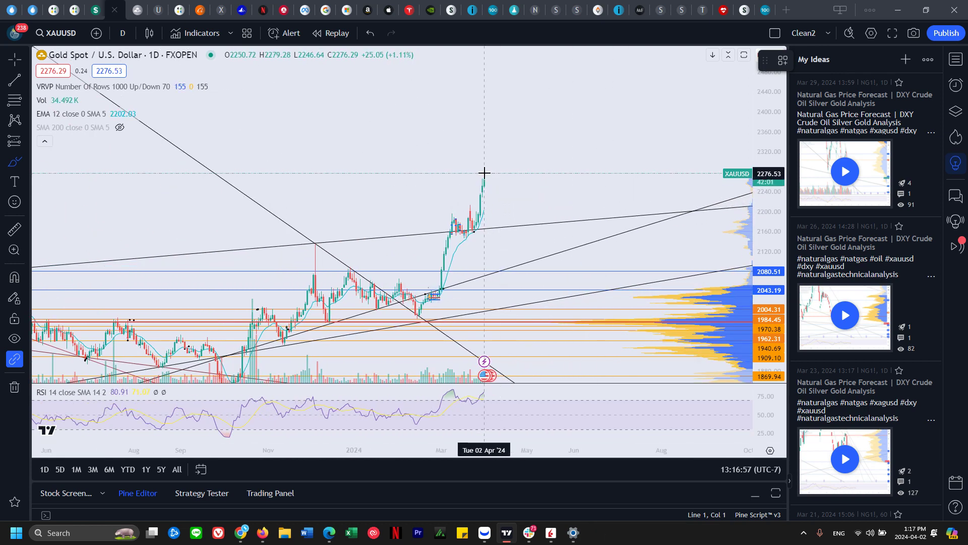
# Brush a sideways path from gold's latest candle near 2276 and a drop to about 2200, undoing all the strokes.
pyautogui.moveTo(485, 173); pyautogui.dragTo(488, 186)
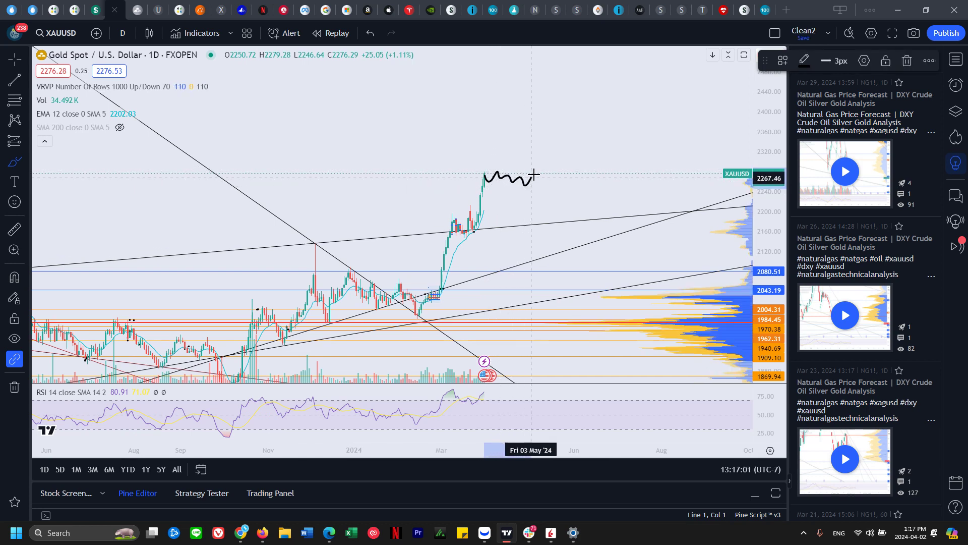
pyautogui.moveTo(489, 179); pyautogui.dragTo(568, 179)
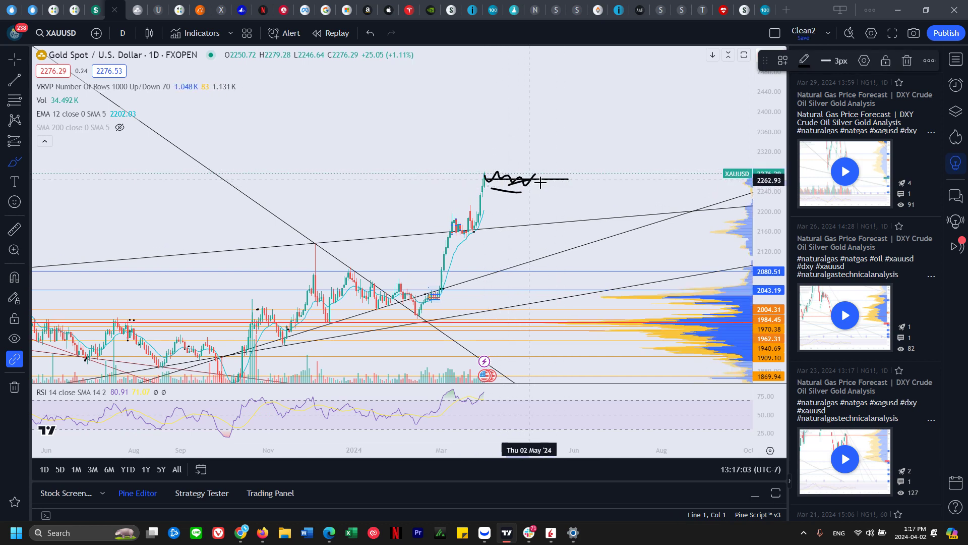
pyautogui.moveTo(510, 185); pyautogui.dragTo(570, 212)
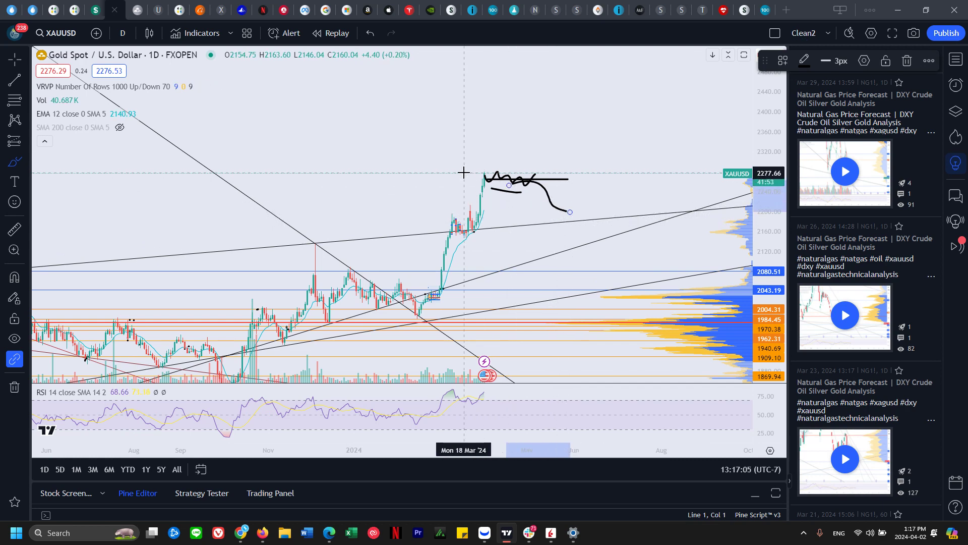
pyautogui.moveTo(464, 172); pyautogui.dragTo(548, 172)
pyautogui.hotkey('ctrl', 'z')
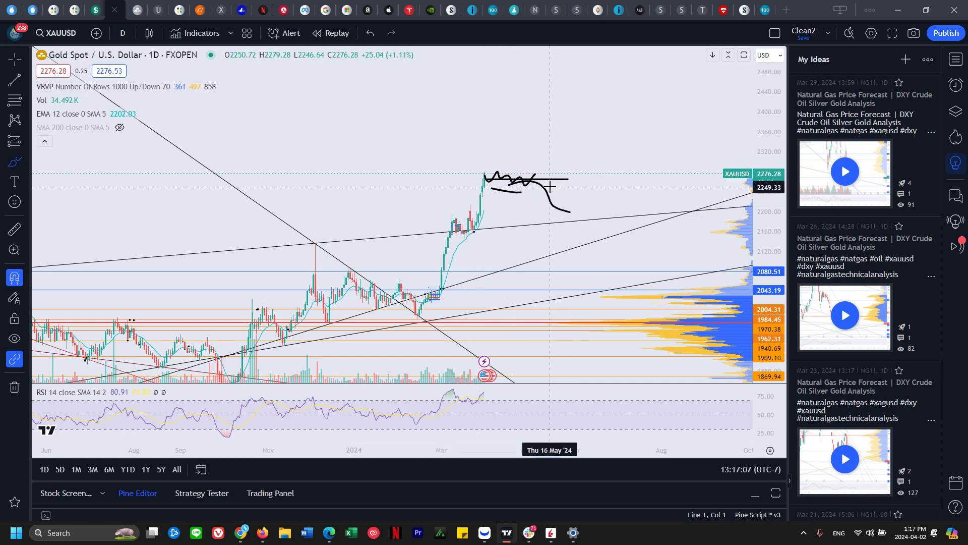
pyautogui.hotkey('ctrl', 'z')
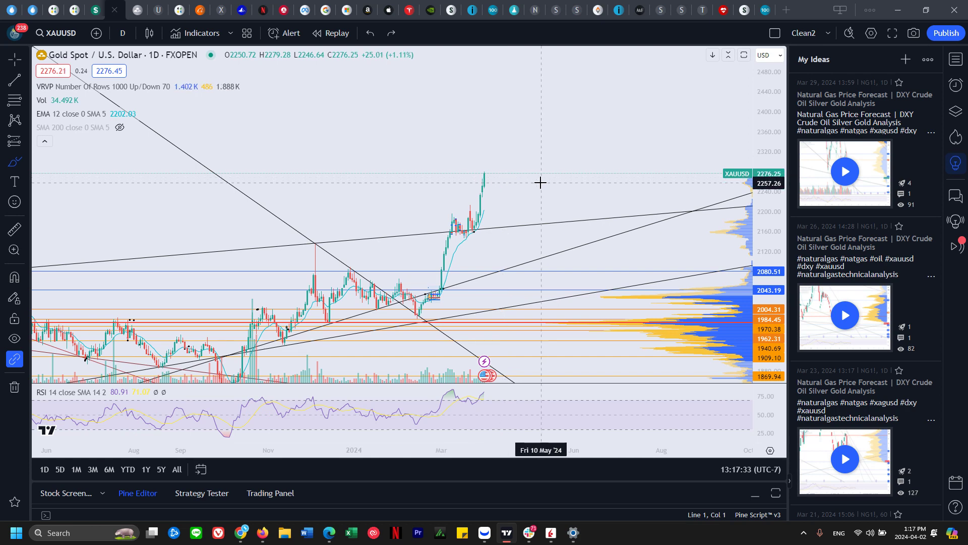
# Check gold's wider price history, and open the Silver / U.S. Dollar daily chart to examine its triangle back to 2022.
pyautogui.scroll(-4, 541, 182)
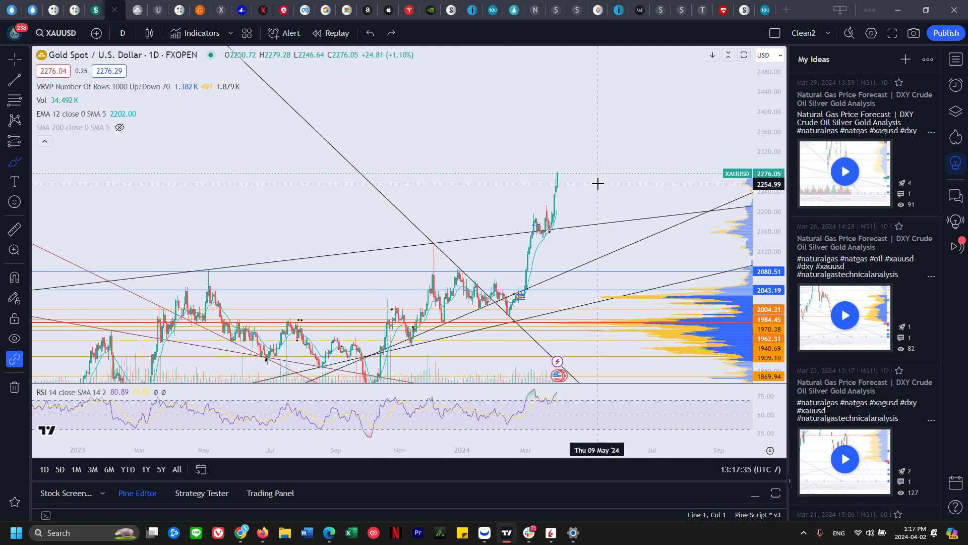
pyautogui.scroll(3, 603, 186)
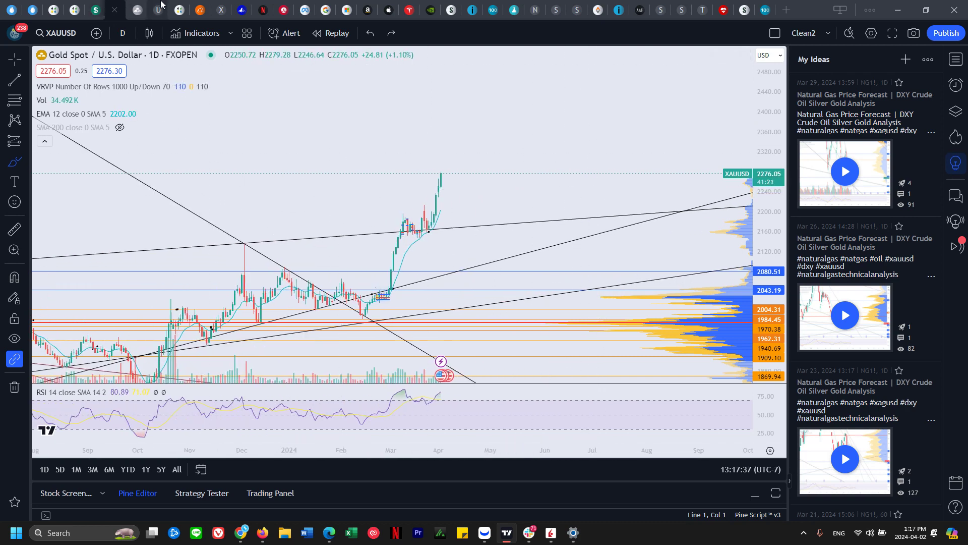
pyautogui.click(138, 6)
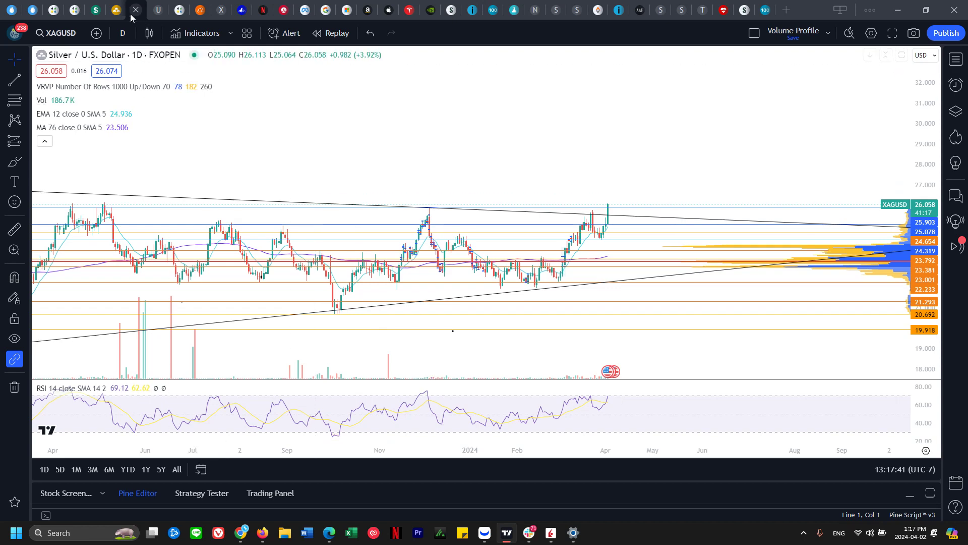
pyautogui.scroll(-4, 665, 182)
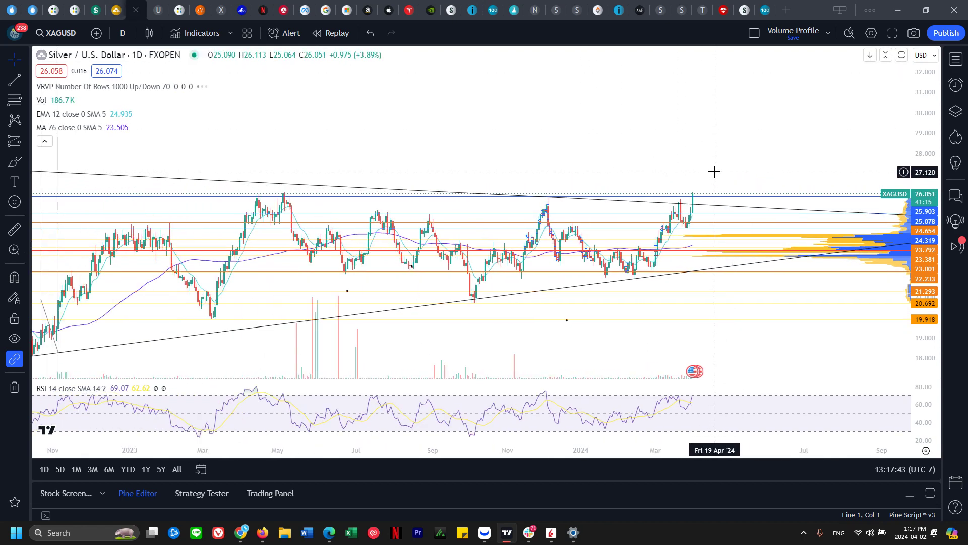
pyautogui.moveTo(641, 159); pyautogui.dragTo(597, 164)
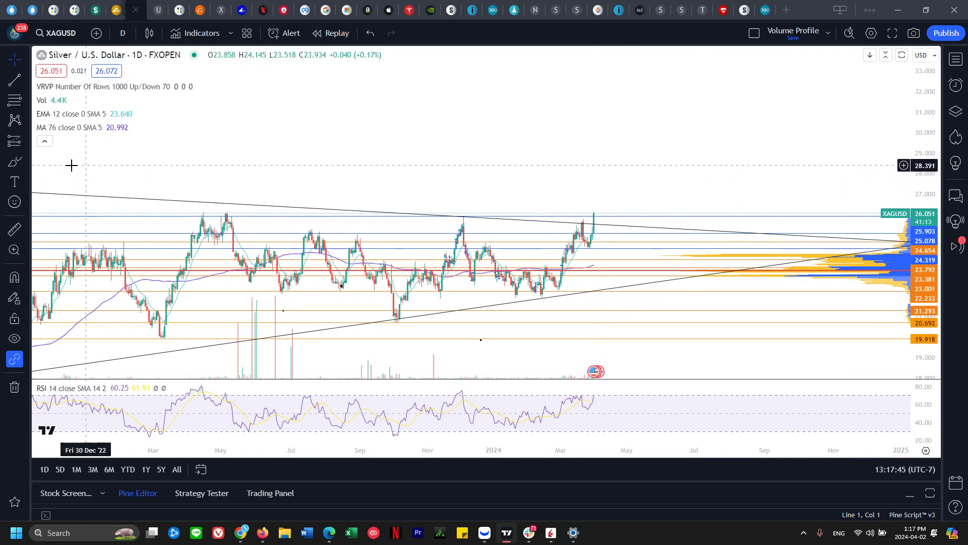
# Brush strokes along the falling upper and rising lower trend lines of silver's long-term triangle, undoing all of them.
pyautogui.click(13, 164)
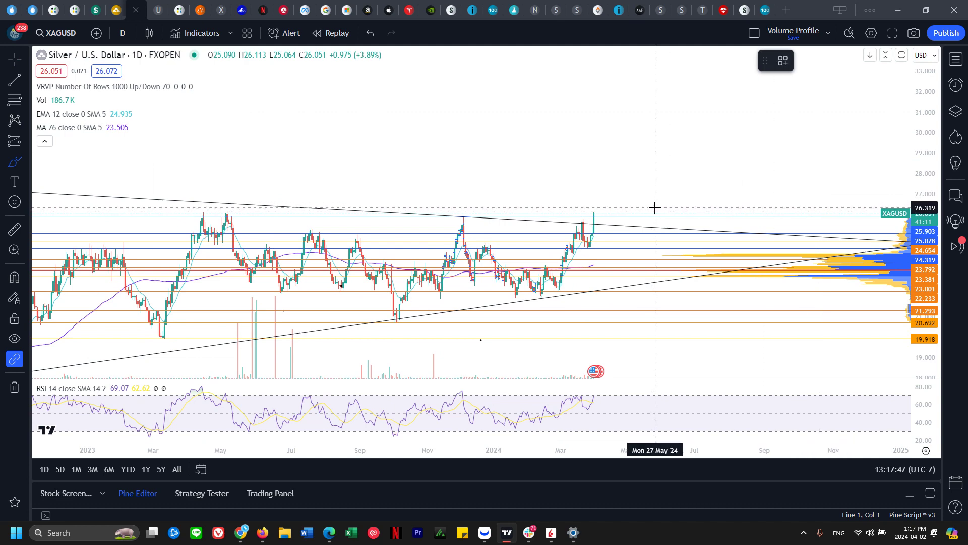
pyautogui.scroll(-4, 655, 205)
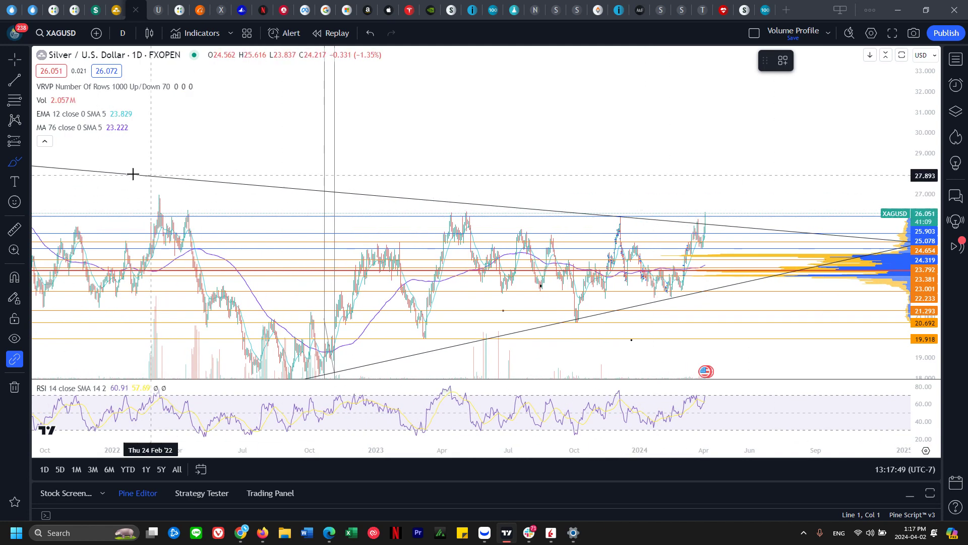
pyautogui.moveTo(115, 172)
pyautogui.mouseDown()
pyautogui.moveTo(244, 171)
pyautogui.moveTo(240, 180)
pyautogui.moveTo(769, 232)
pyautogui.mouseUp()
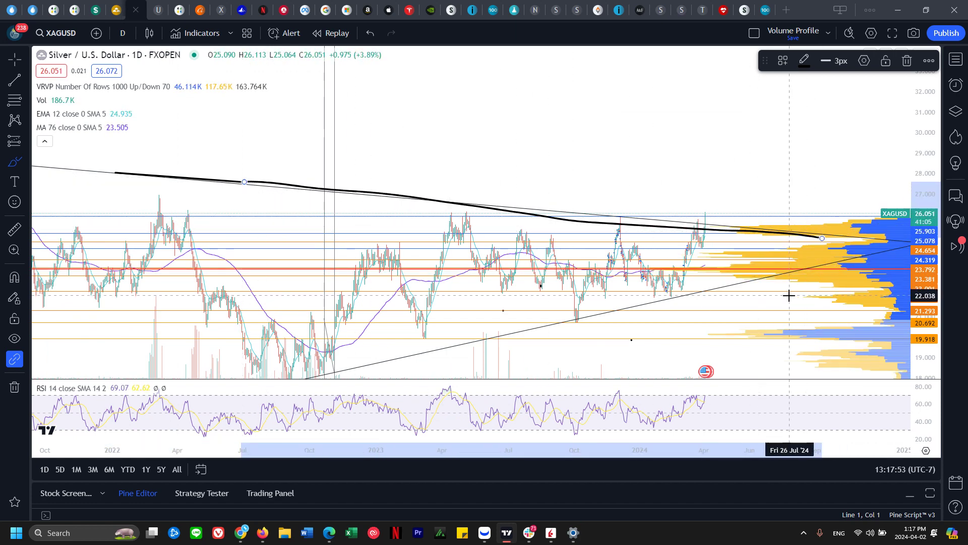
pyautogui.scroll(-2, 791, 294)
pyautogui.moveTo(820, 274); pyautogui.dragTo(516, 372)
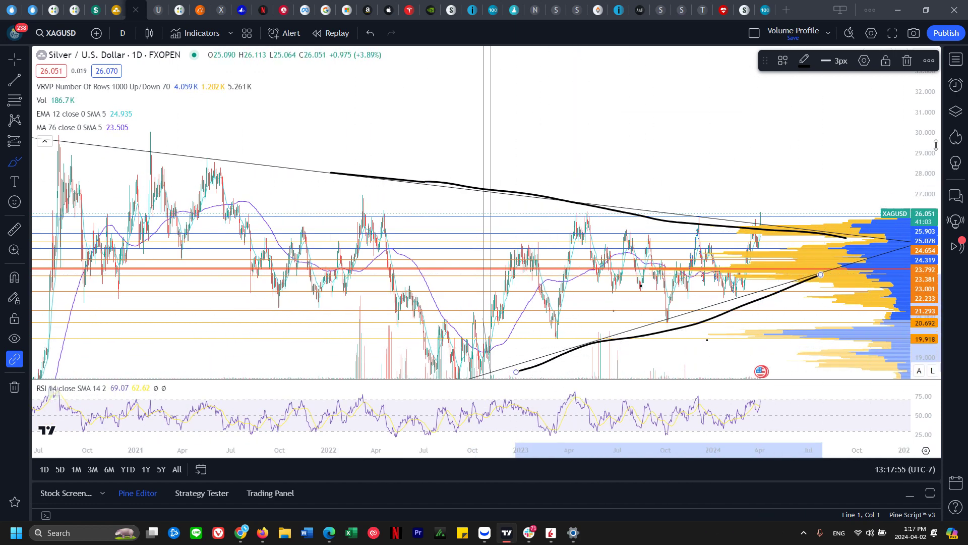
pyautogui.moveTo(936, 146); pyautogui.dragTo(929, 277)
pyautogui.moveTo(555, 294)
pyautogui.mouseDown()
pyautogui.moveTo(224, 326)
pyautogui.moveTo(166, 343)
pyautogui.mouseUp()
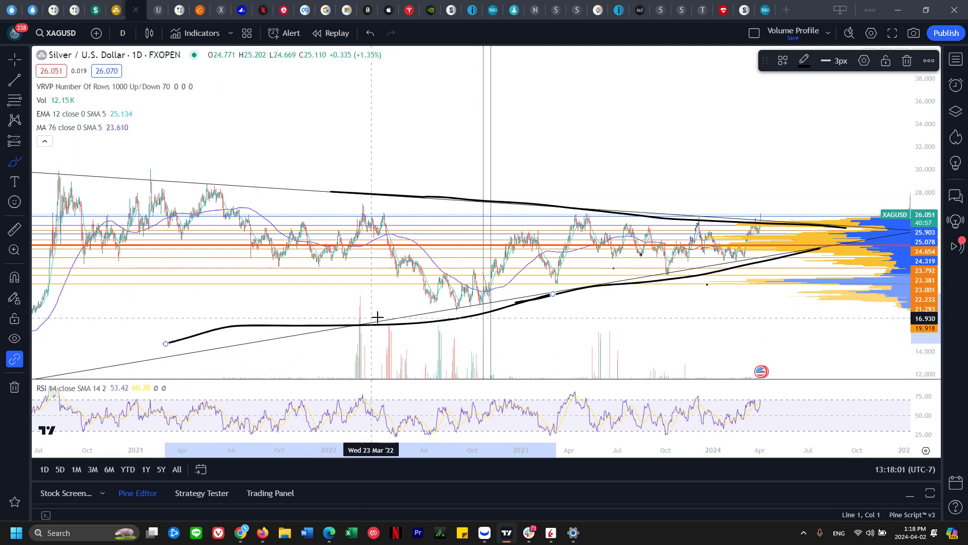
pyautogui.press('ctrl')
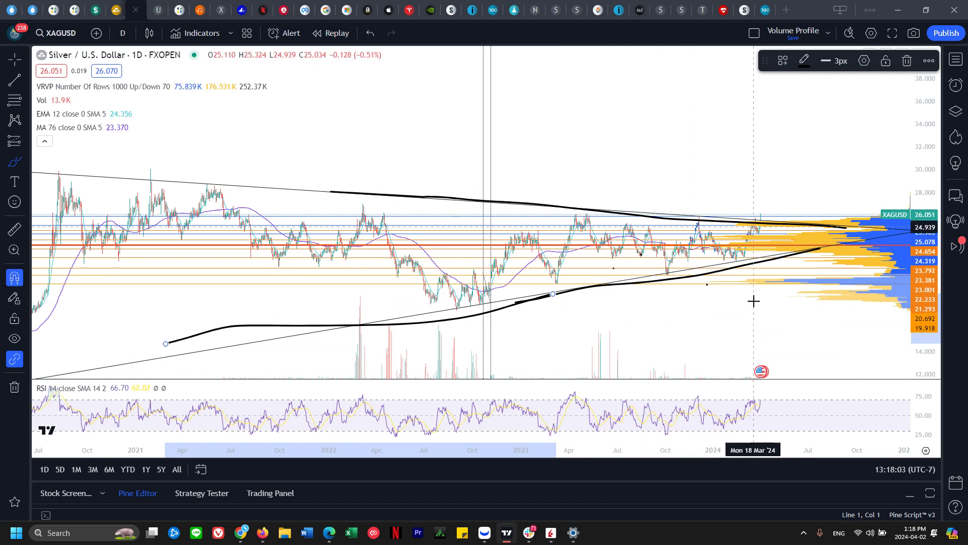
pyautogui.hotkey('ctrl', 'z')
pyautogui.hotkey('ctrl', 'z')
pyautogui.hotkey('ctrl', 'z')
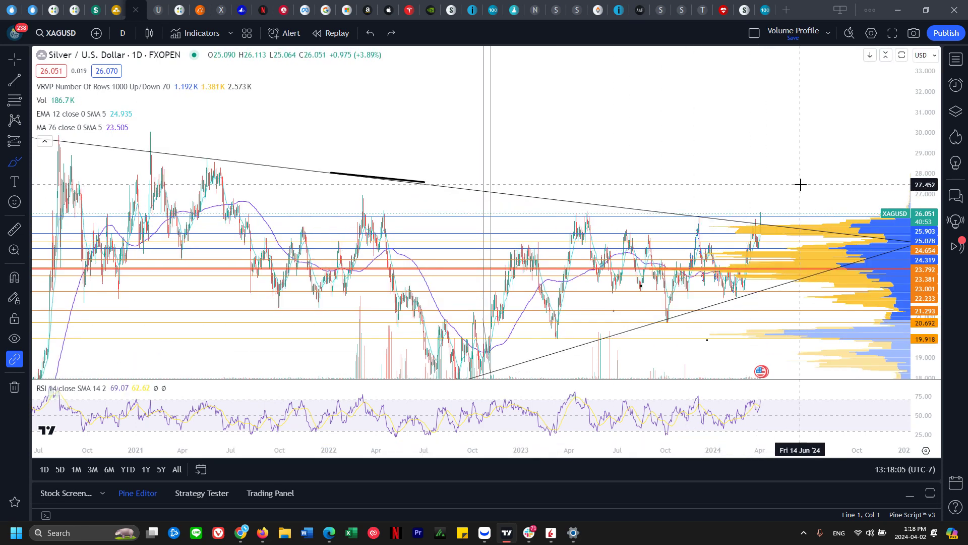
# Brush horizontal marks near 26 at silver's peaks from 2021 to 2023 and an upward stroke from the latest candle, undoing them all.
pyautogui.scroll(4, 800, 192)
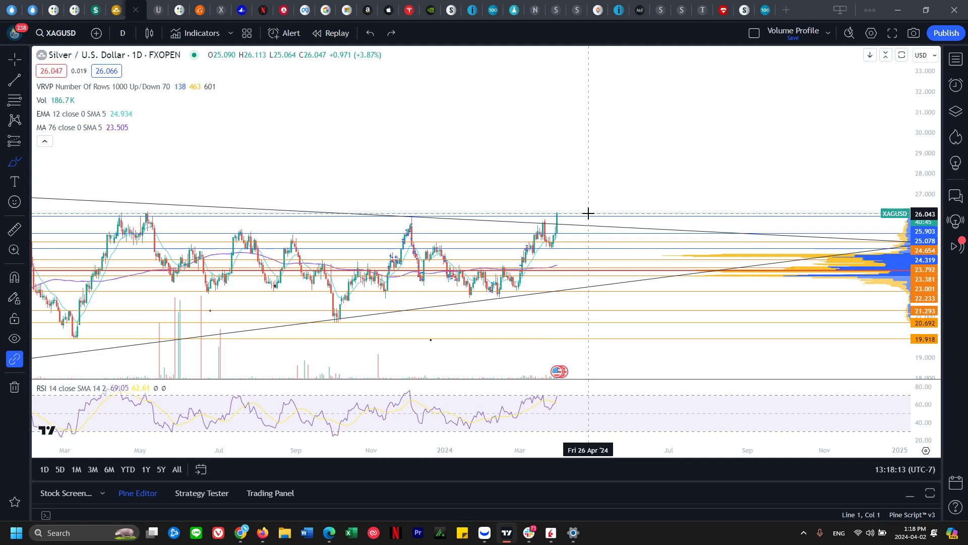
pyautogui.moveTo(399, 216); pyautogui.dragTo(423, 216)
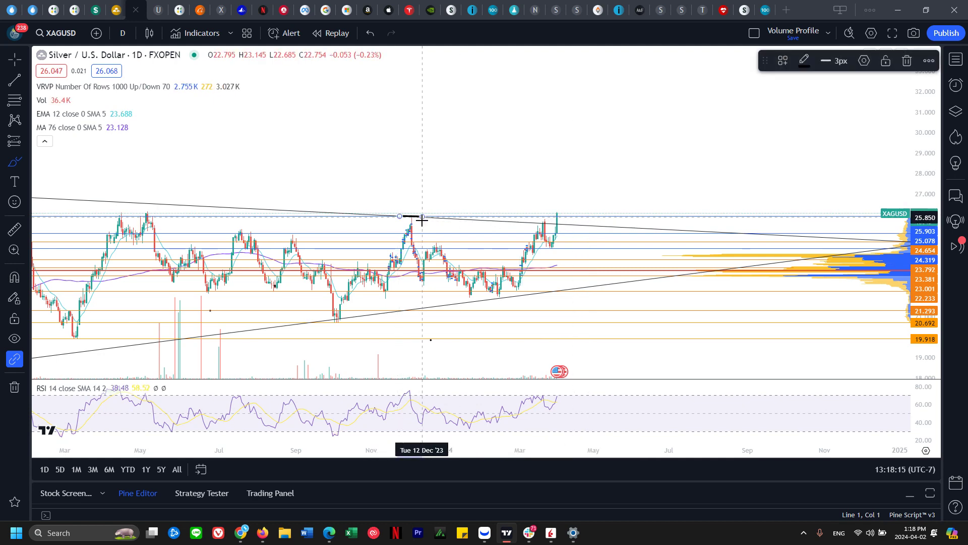
pyautogui.scroll(-6, 282, 218)
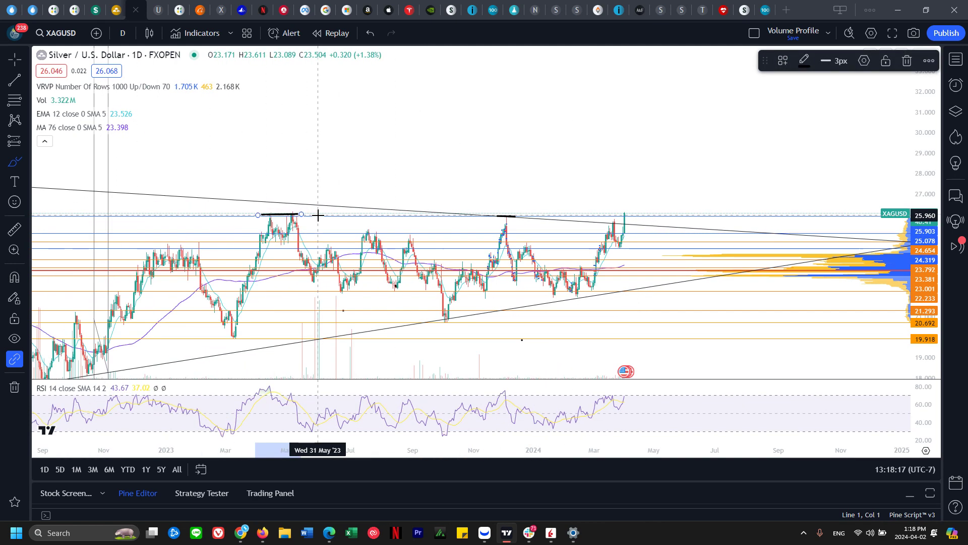
pyautogui.moveTo(281, 213); pyautogui.dragTo(337, 213)
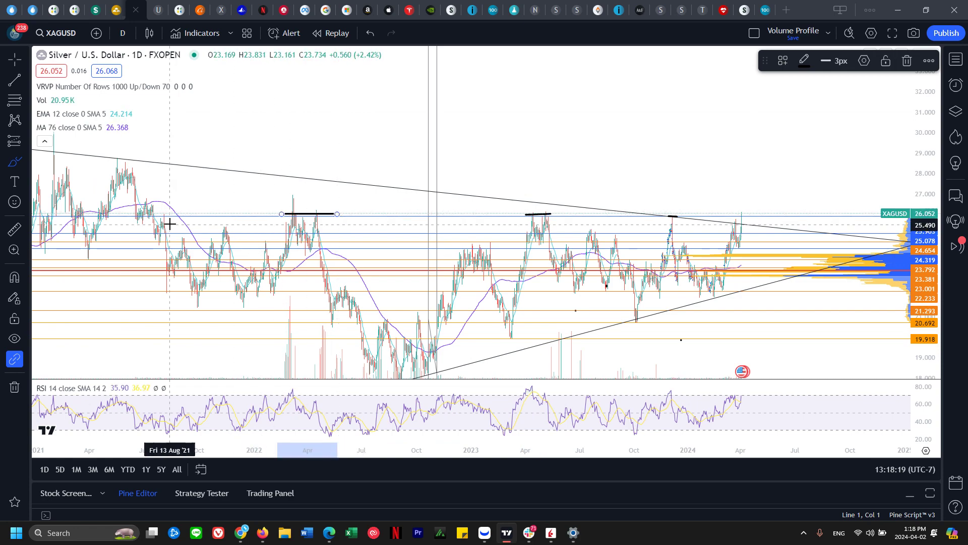
pyautogui.moveTo(138, 215); pyautogui.dragTo(214, 215)
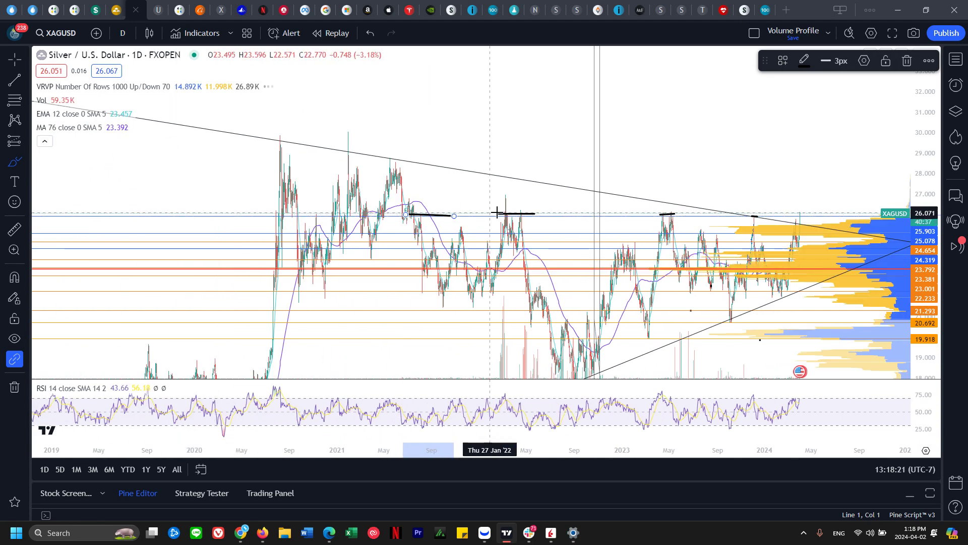
pyautogui.scroll(3, 608, 218)
pyautogui.hotkey('ctrl', 'z')
pyautogui.hotkey('ctrl', 'z')
pyautogui.hotkey('ctrl', 'z')
pyautogui.hotkey('ctrl', 'z')
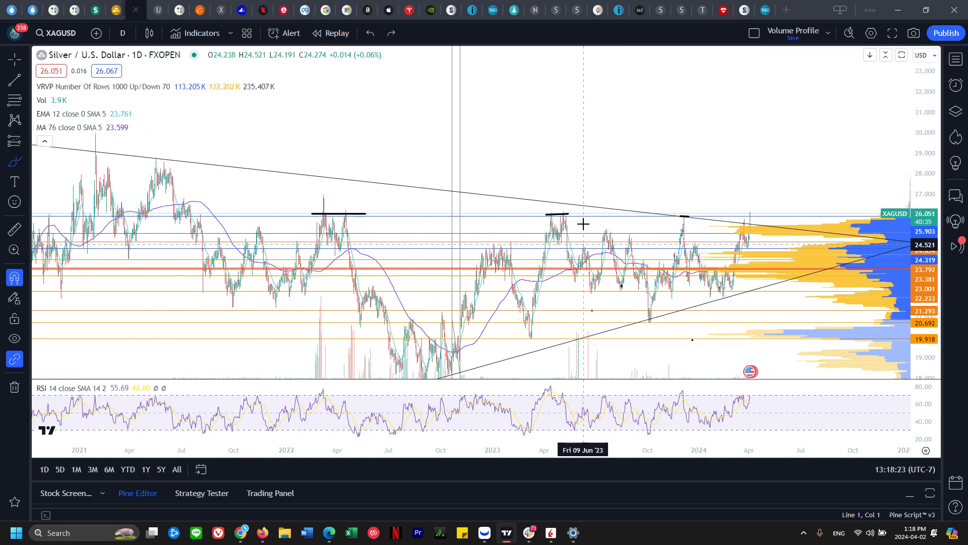
pyautogui.click(753, 216)
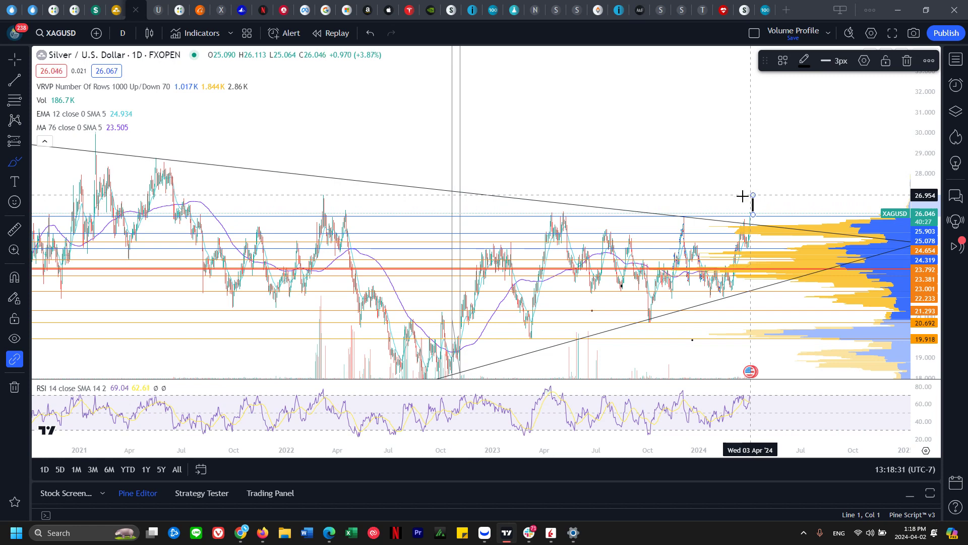
# Place a horizontal line on the silver chart at 26.789, near the early 2022 high.
pyautogui.click(25, 82)
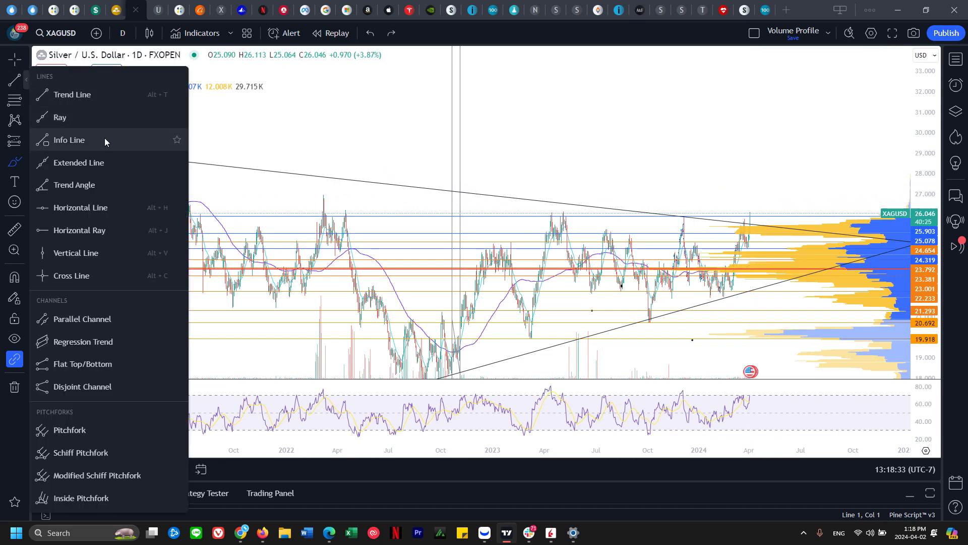
pyautogui.click(140, 200)
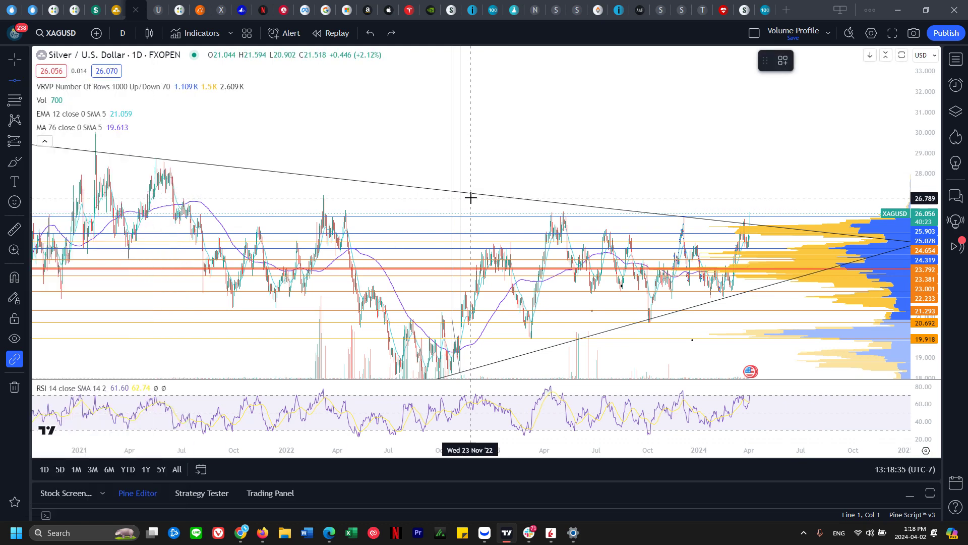
pyautogui.click(472, 197)
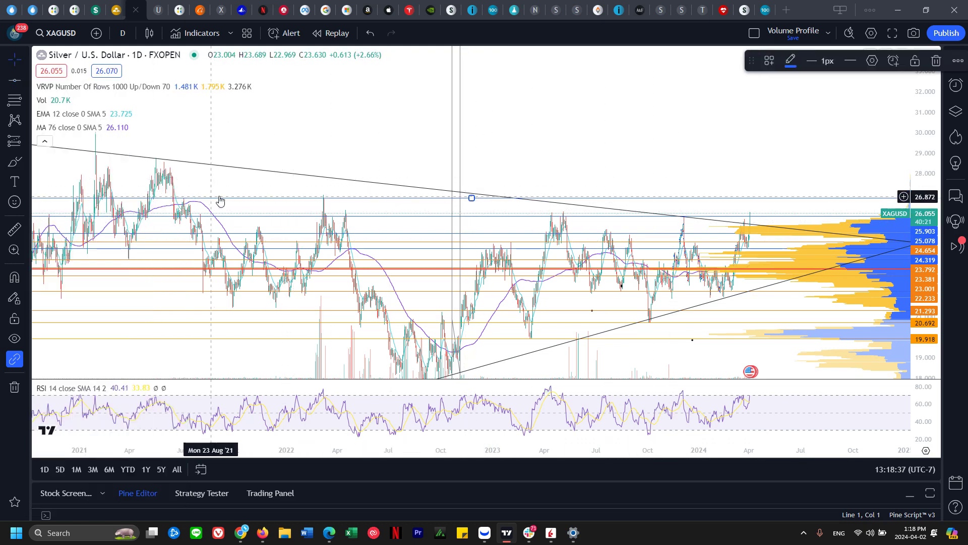
# Place a horizontal line on the silver chart at 28.170, near the mid-2021 highs.
pyautogui.click(15, 80)
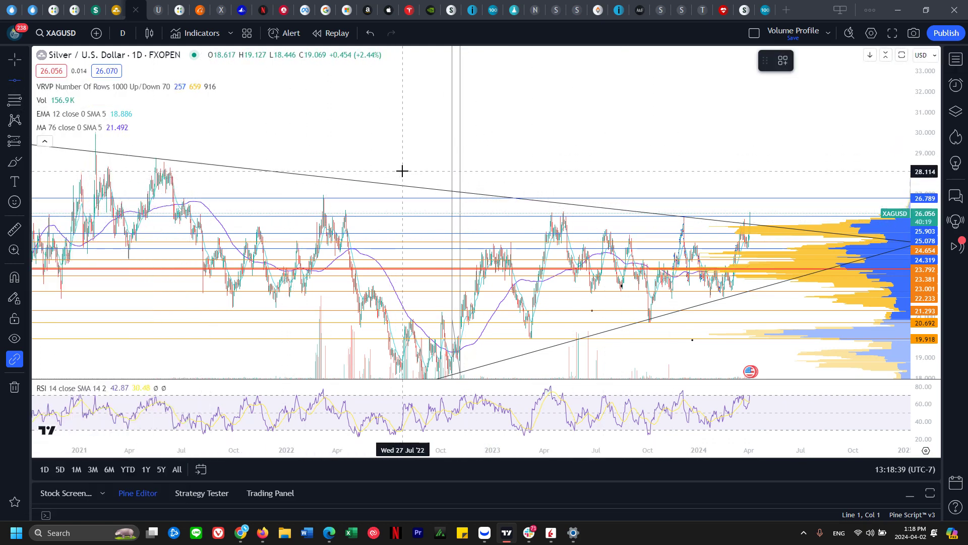
pyautogui.click(472, 170)
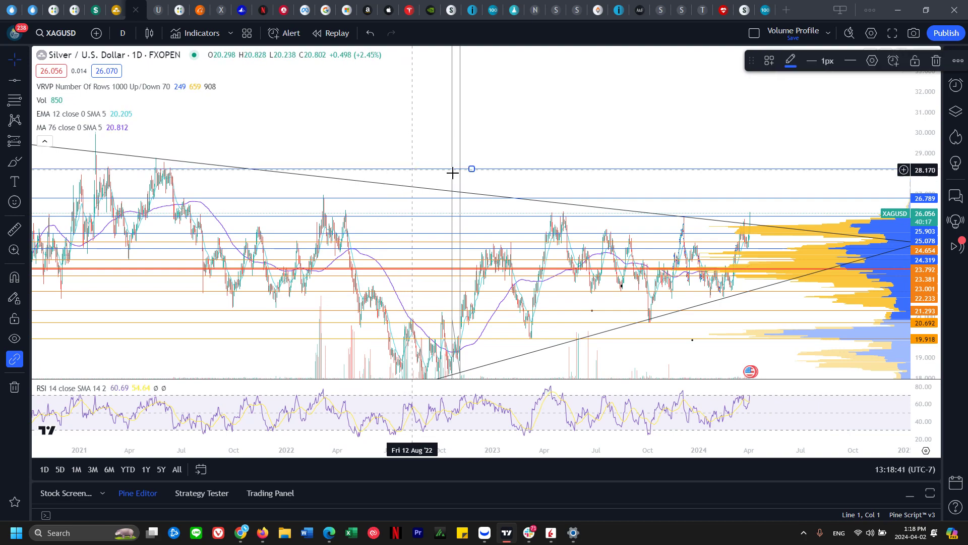
# Measure the potential rise from silver's latest candle up to the 28.170 horizontal line.
pyautogui.moveTo(659, 173); pyautogui.dragTo(544, 156)
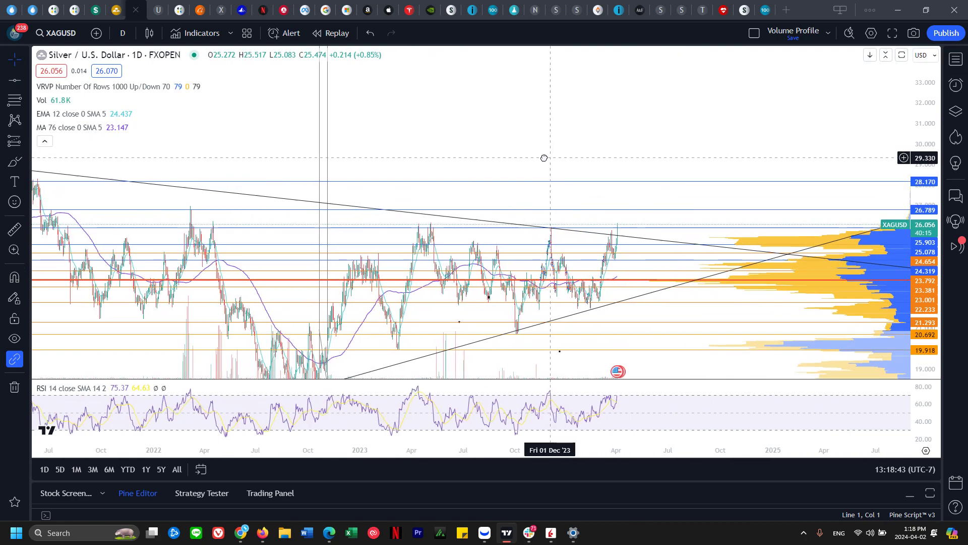
pyautogui.moveTo(714, 156); pyautogui.dragTo(645, 109)
pyautogui.scroll(4, 593, 194)
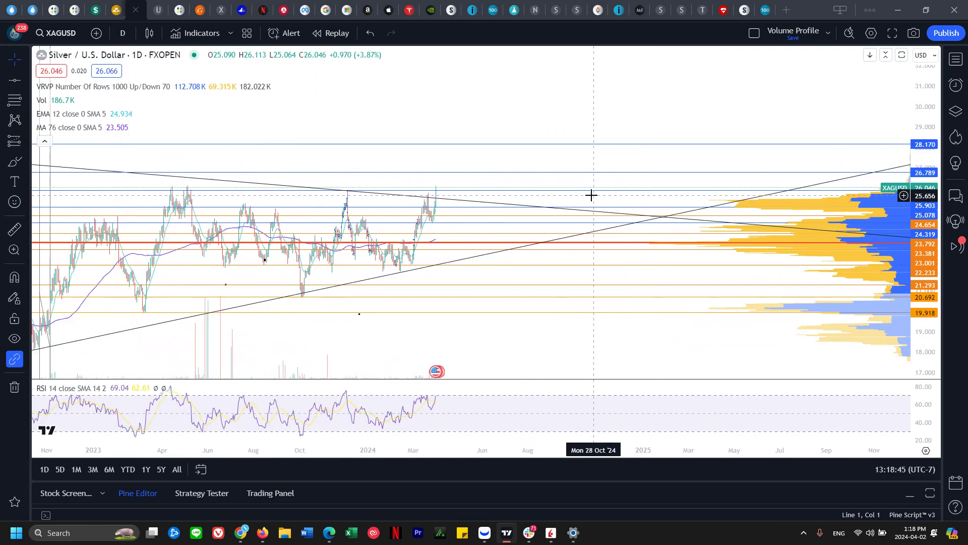
pyautogui.moveTo(449, 166); pyautogui.dragTo(649, 175)
pyautogui.scroll(4, 650, 175)
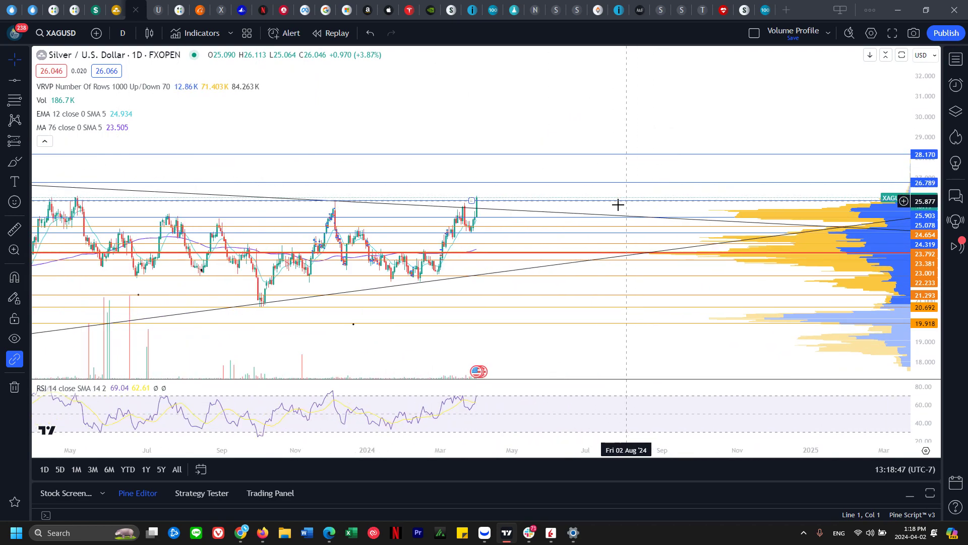
pyautogui.click(17, 163)
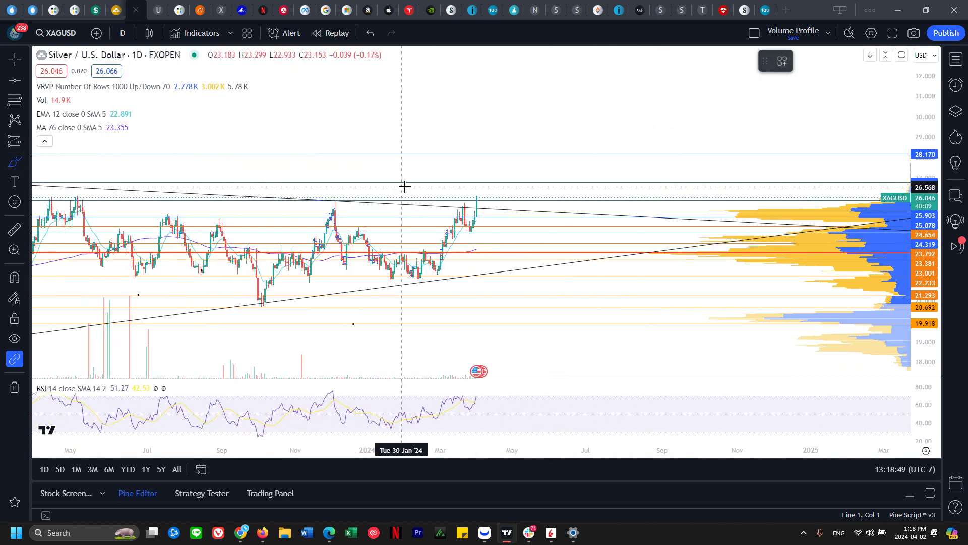
pyautogui.click(15, 229)
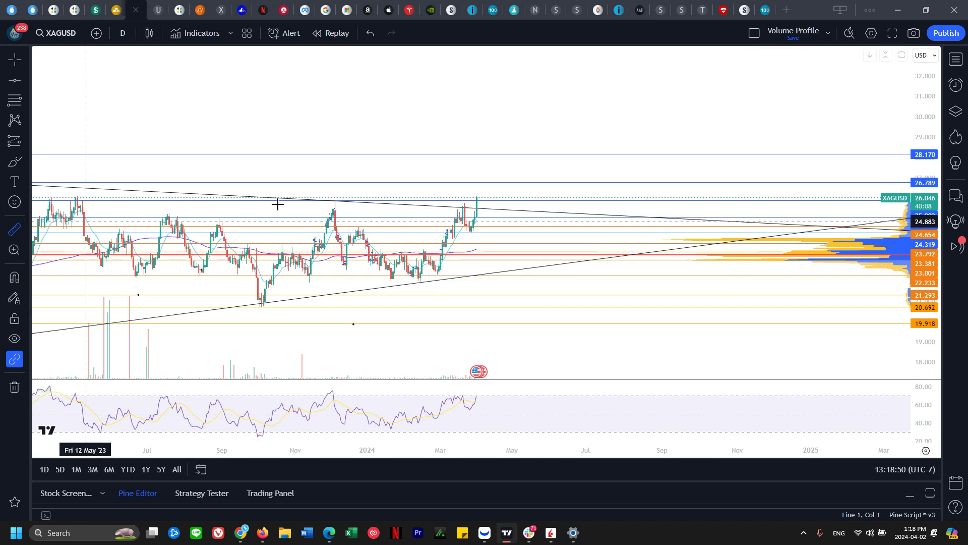
pyautogui.click(483, 197)
pyautogui.click(502, 155)
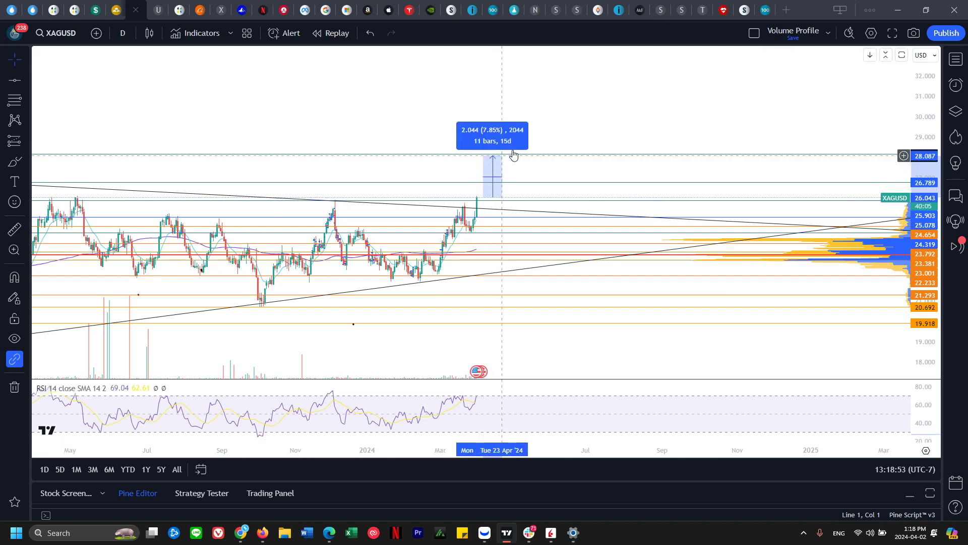
pyautogui.moveTo(514, 157); pyautogui.dragTo(498, 160)
# Brush a dip from silver's latest candle to the falling trend line and a rebound toward 26.7, undoing all the strokes.
pyautogui.click(24, 163)
pyautogui.click(65, 123)
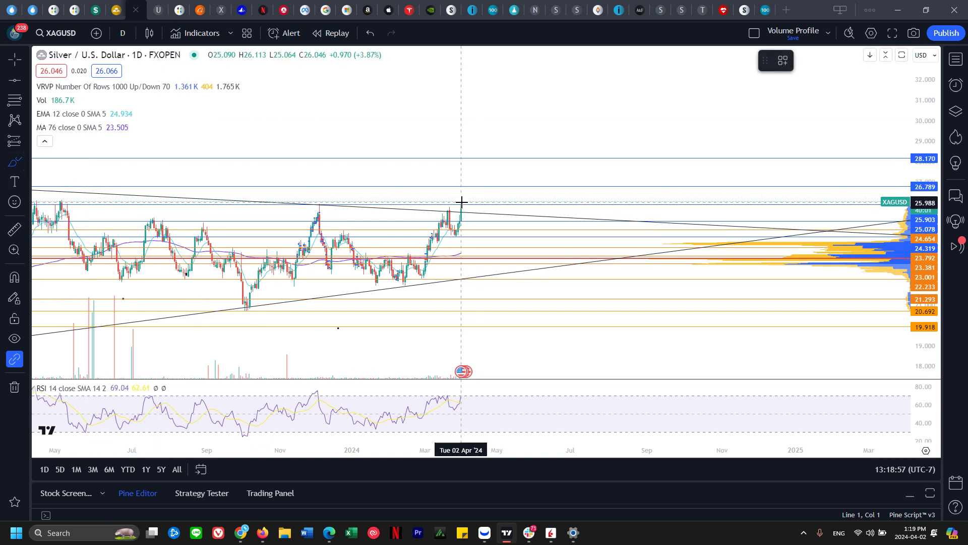
pyautogui.moveTo(463, 202); pyautogui.dragTo(475, 208)
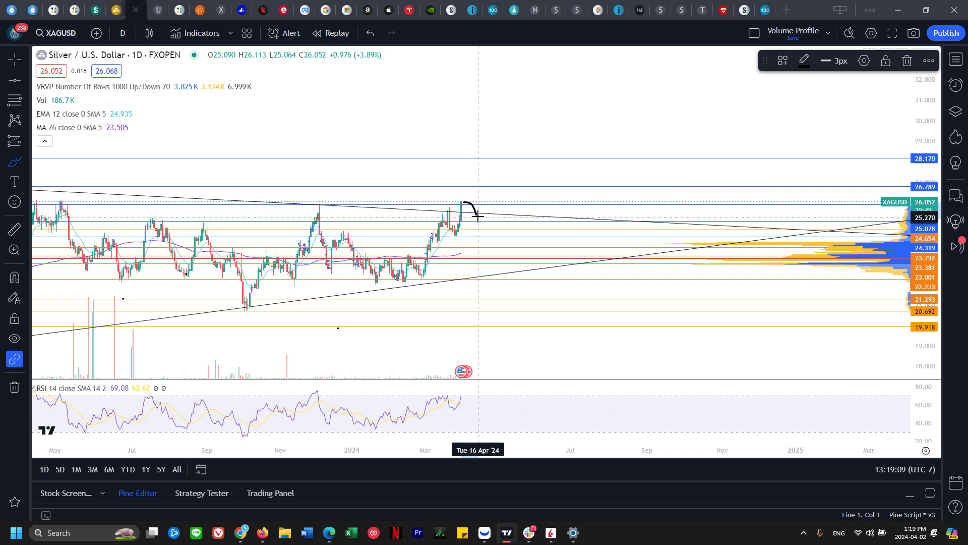
pyautogui.moveTo(478, 216); pyautogui.dragTo(481, 207)
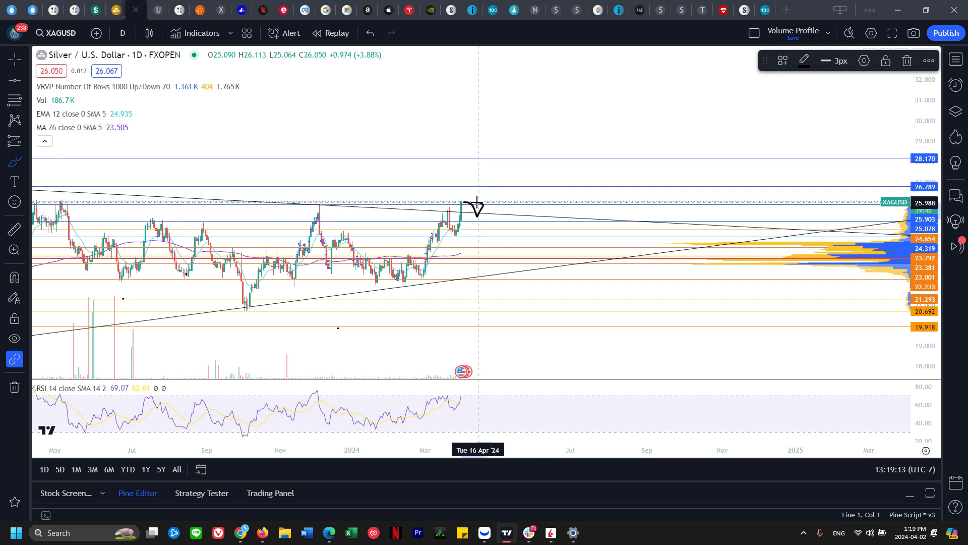
pyautogui.moveTo(477, 202); pyautogui.dragTo(498, 203)
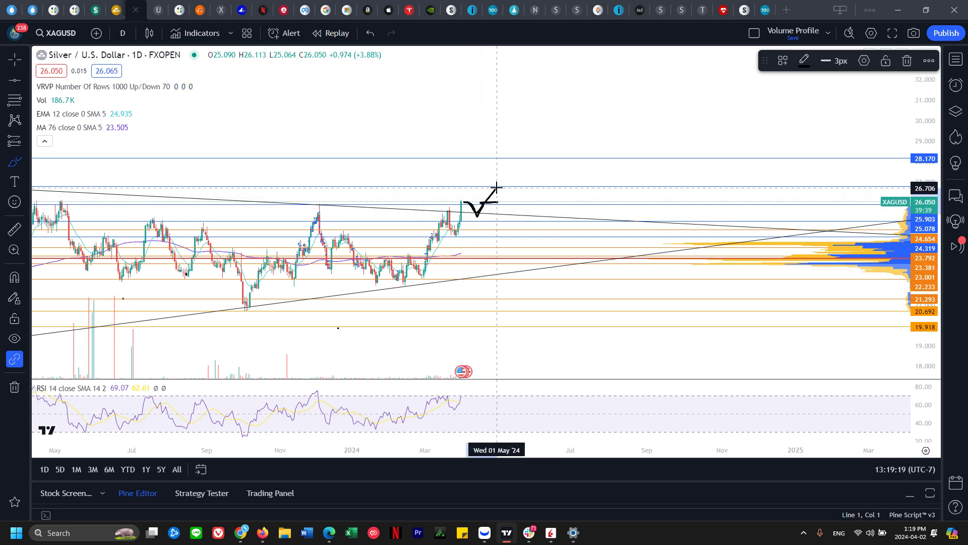
pyautogui.hotkey('ctrl', 'z')
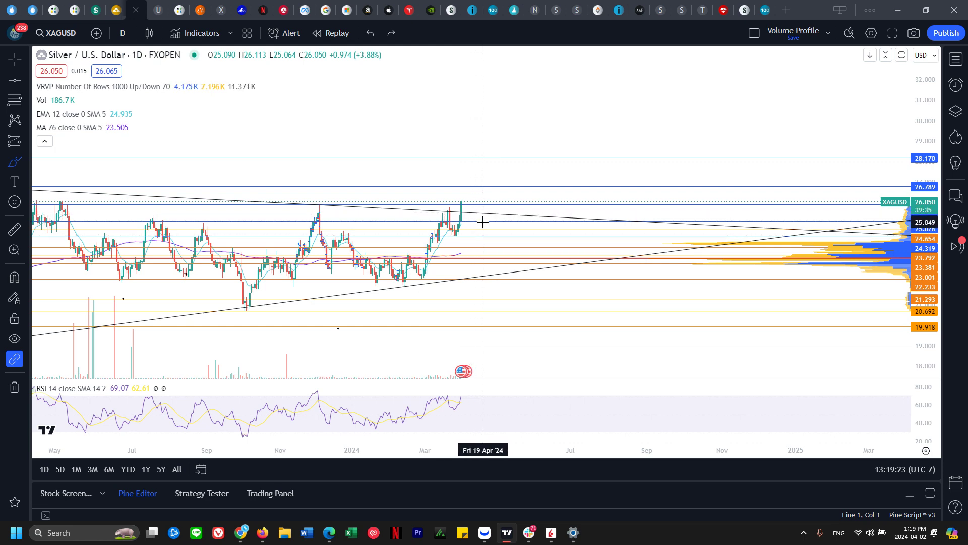
# Stretch the price scale and brush pullback paths from the latest candle through the falling trend line toward about 24.8, undoing every stroke.
pyautogui.moveTo(926, 286); pyautogui.dragTo(925, 204)
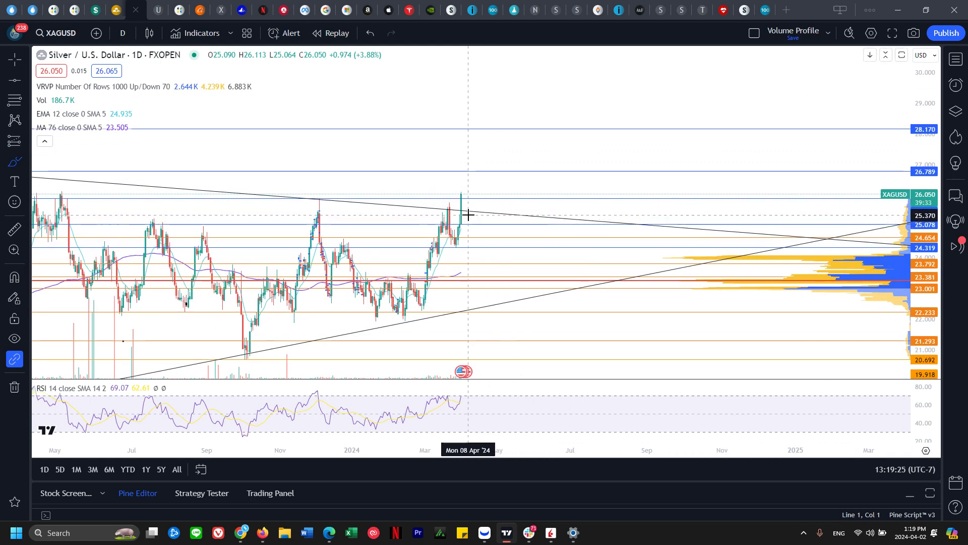
pyautogui.moveTo(473, 211); pyautogui.dragTo(494, 217)
pyautogui.hotkey('ctrl', 'z')
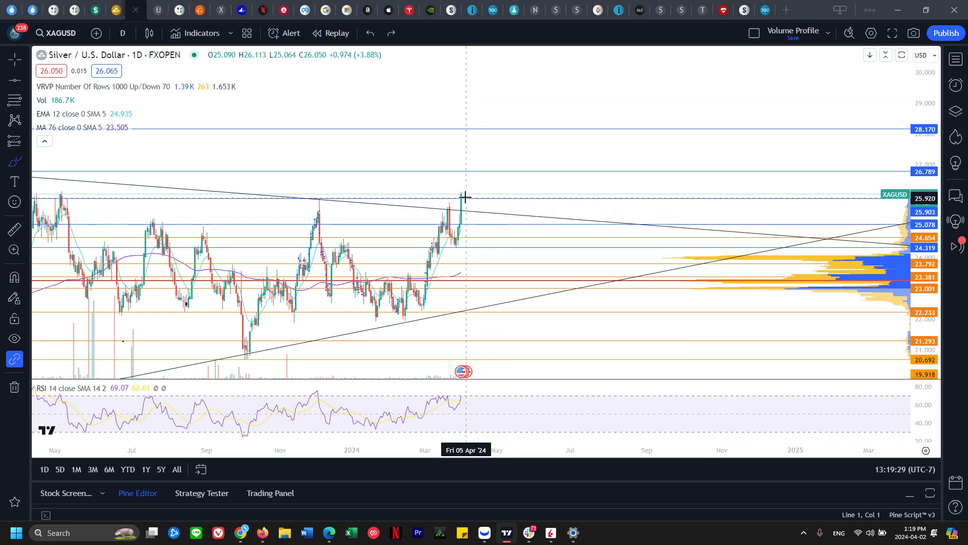
pyautogui.moveTo(465, 197)
pyautogui.mouseDown()
pyautogui.moveTo(470, 220)
pyautogui.moveTo(528, 232)
pyautogui.mouseUp()
pyautogui.hotkey('ctrl', 'z')
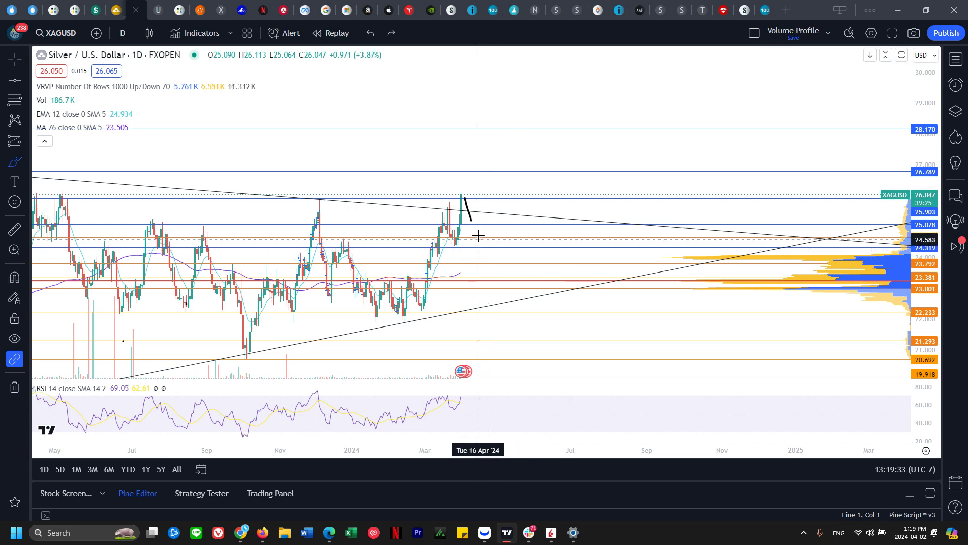
pyautogui.hotkey('ctrl', 'z')
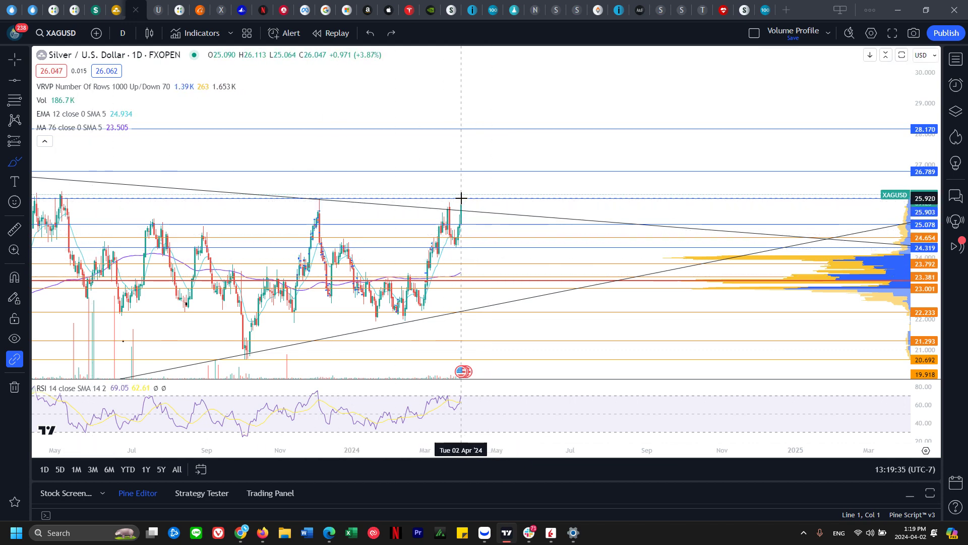
pyautogui.moveTo(453, 198)
pyautogui.mouseDown()
pyautogui.moveTo(474, 227)
pyautogui.moveTo(516, 233)
pyautogui.mouseUp()
pyautogui.hotkey('ctrl', 'z')
pyautogui.hotkey('ctrl', 'z')
pyautogui.hotkey('ctrl', 'z')
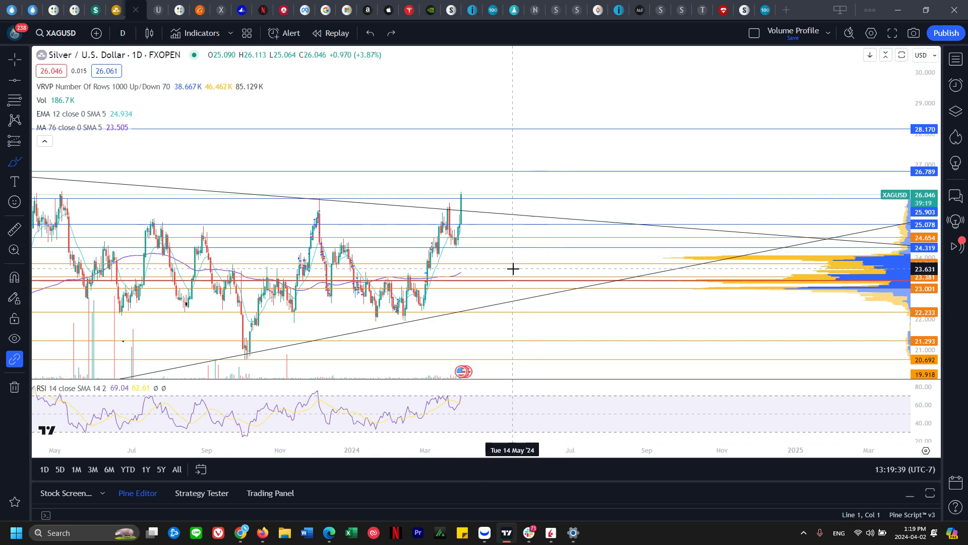
# Brush an upward stroke from silver's latest candle to the 26.789 line and undo it.
pyautogui.scroll(-3, 682, 263)
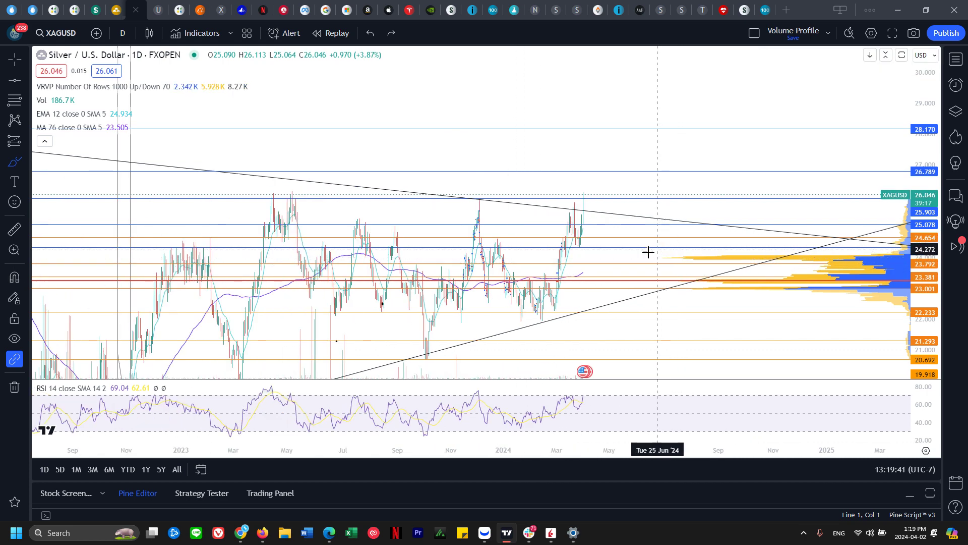
pyautogui.scroll(3, 642, 258)
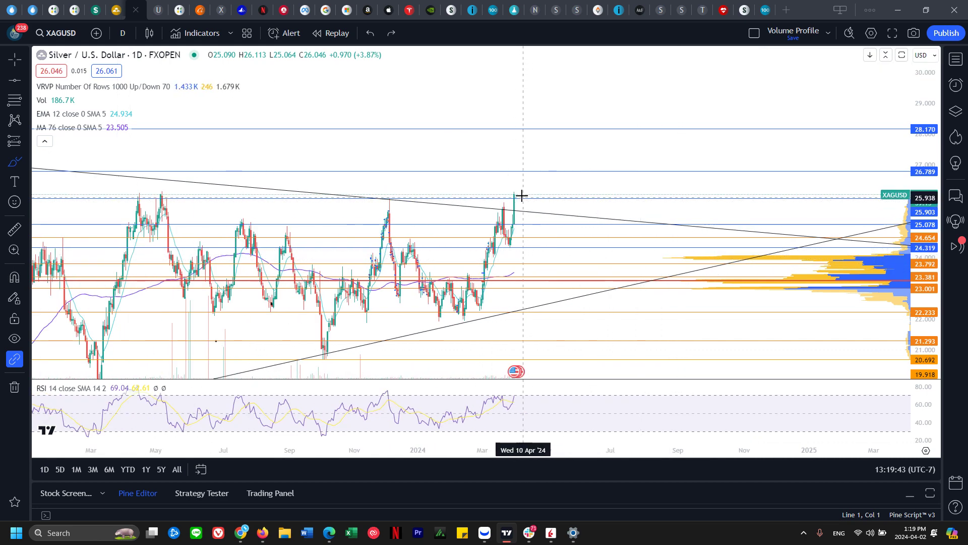
pyautogui.moveTo(519, 195); pyautogui.dragTo(523, 172)
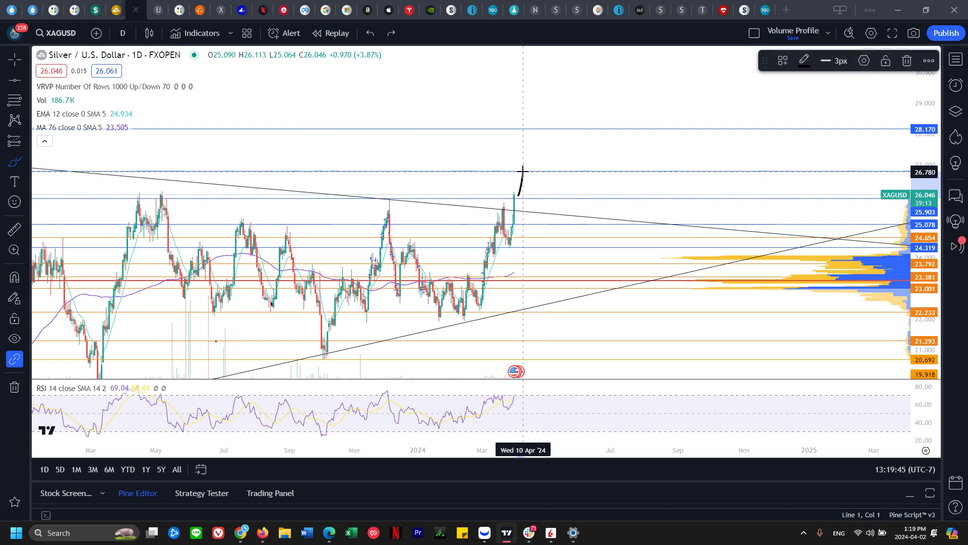
pyautogui.hotkey('ctrl', 'z')
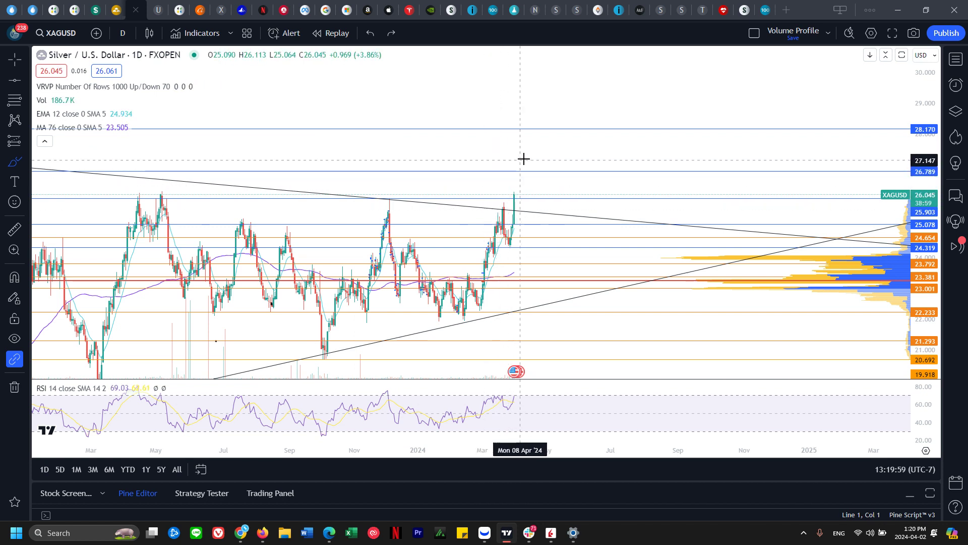
# Return to the NG1! natural gas 1-hour chart.
pyautogui.click(14, 9)
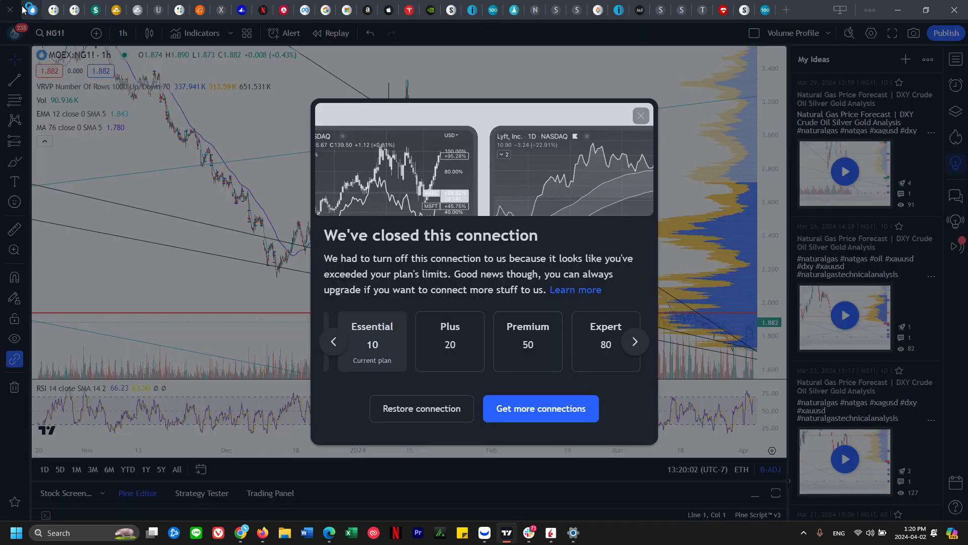